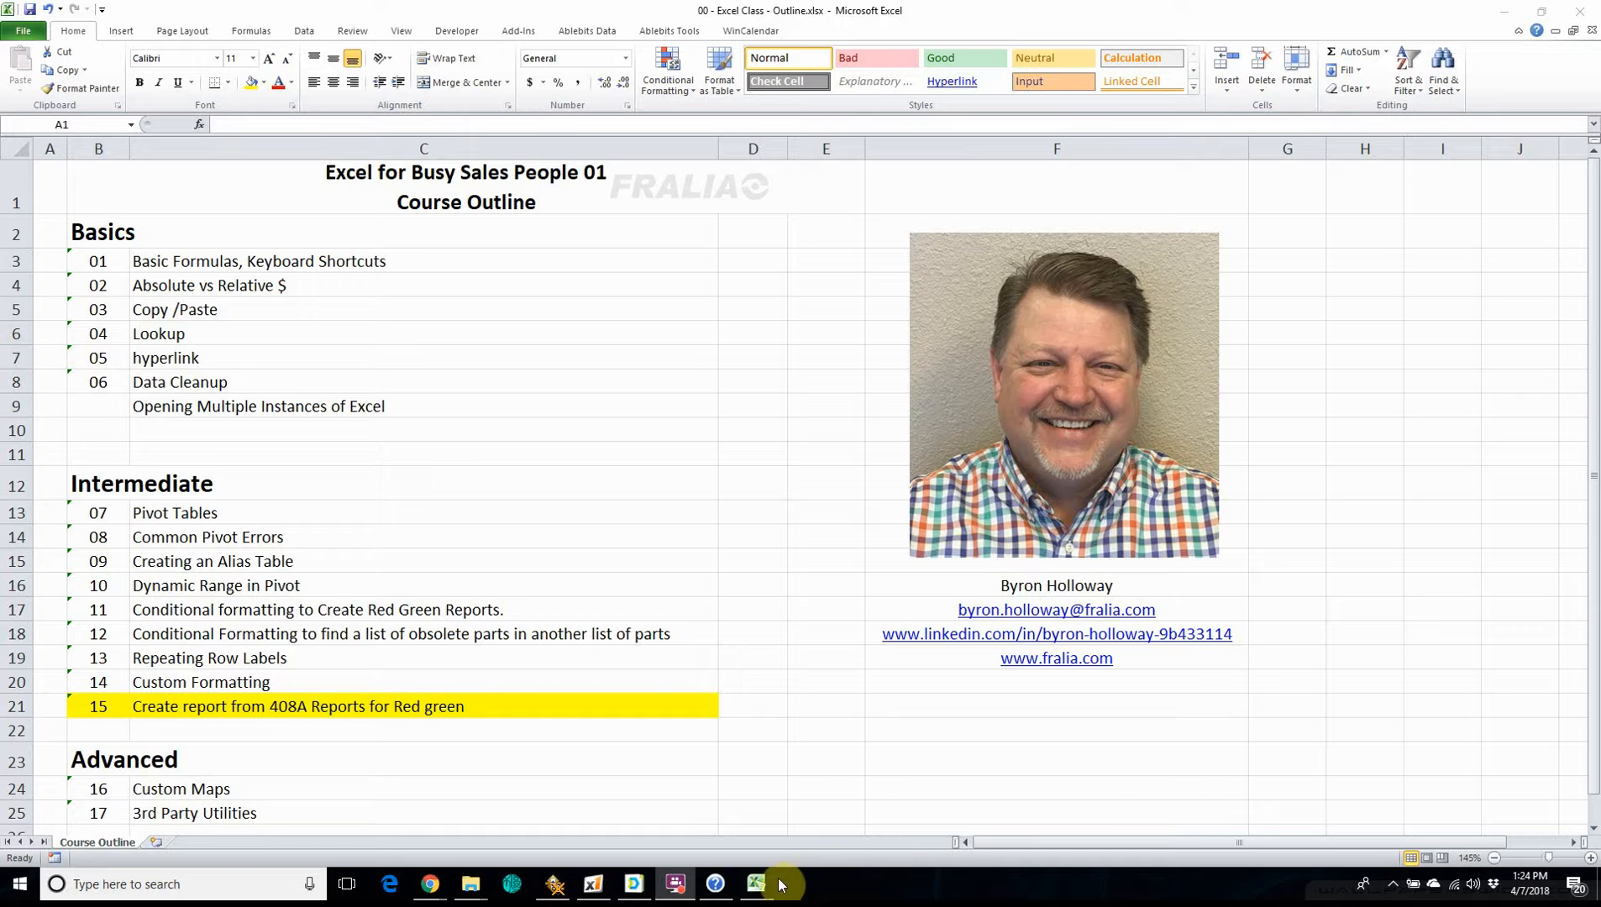
# Switch to the 15 - 408 Reports.xlsx workbook and go to the first record on the Data sheet.
pyautogui.moveTo(756, 884)
pyautogui.click(819, 824)
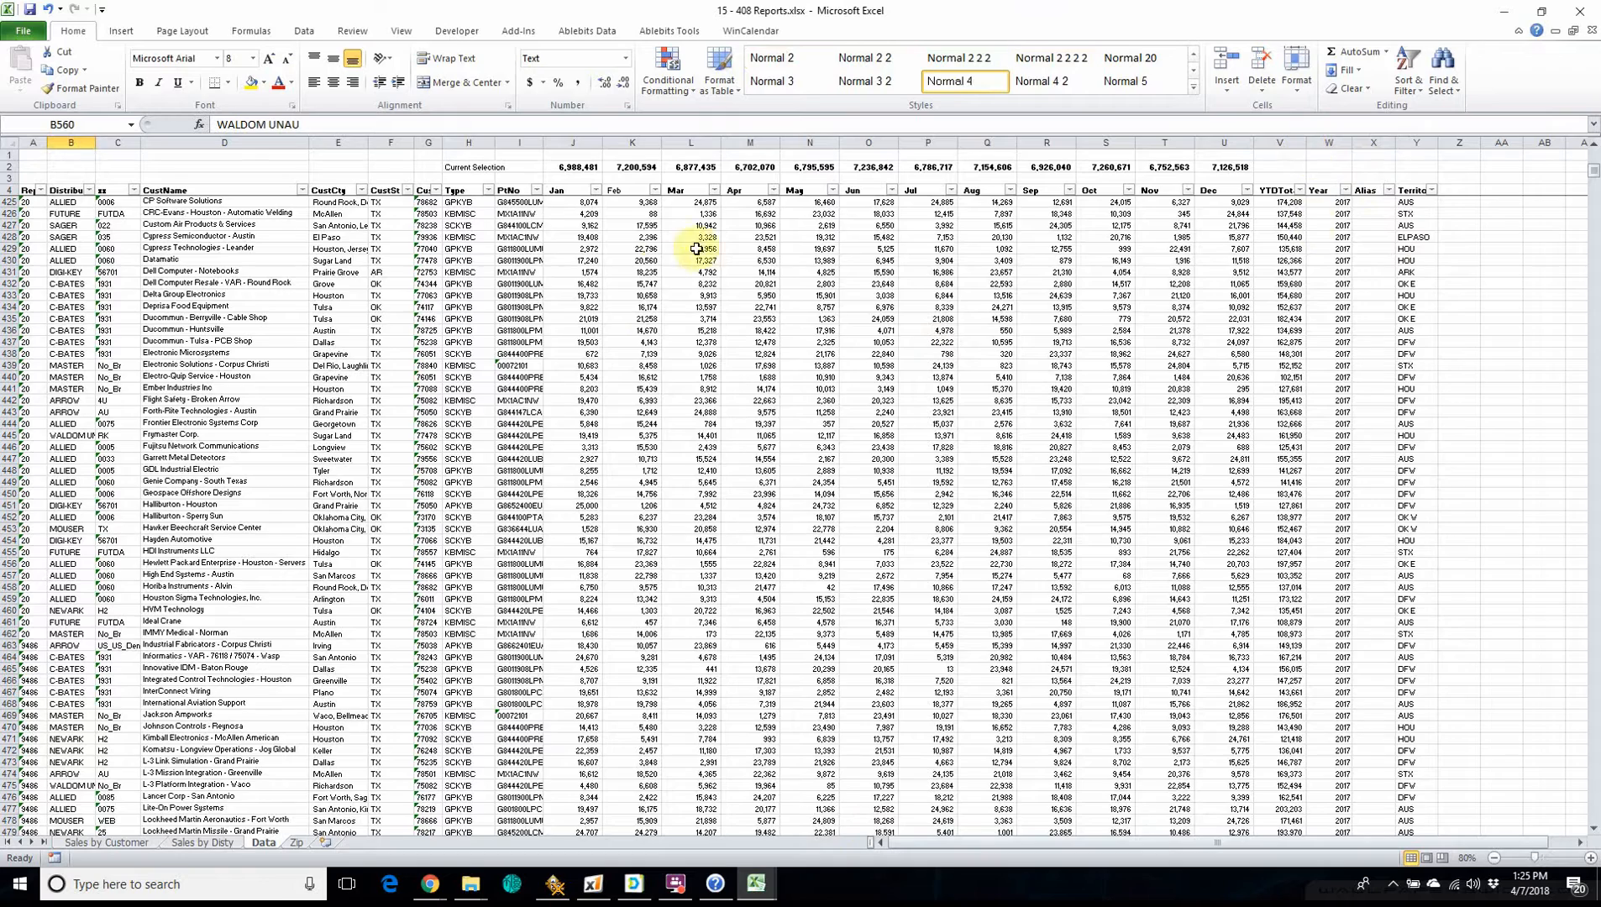
pyautogui.scroll(7, 210, 369)
pyautogui.scroll(18, 209, 376)
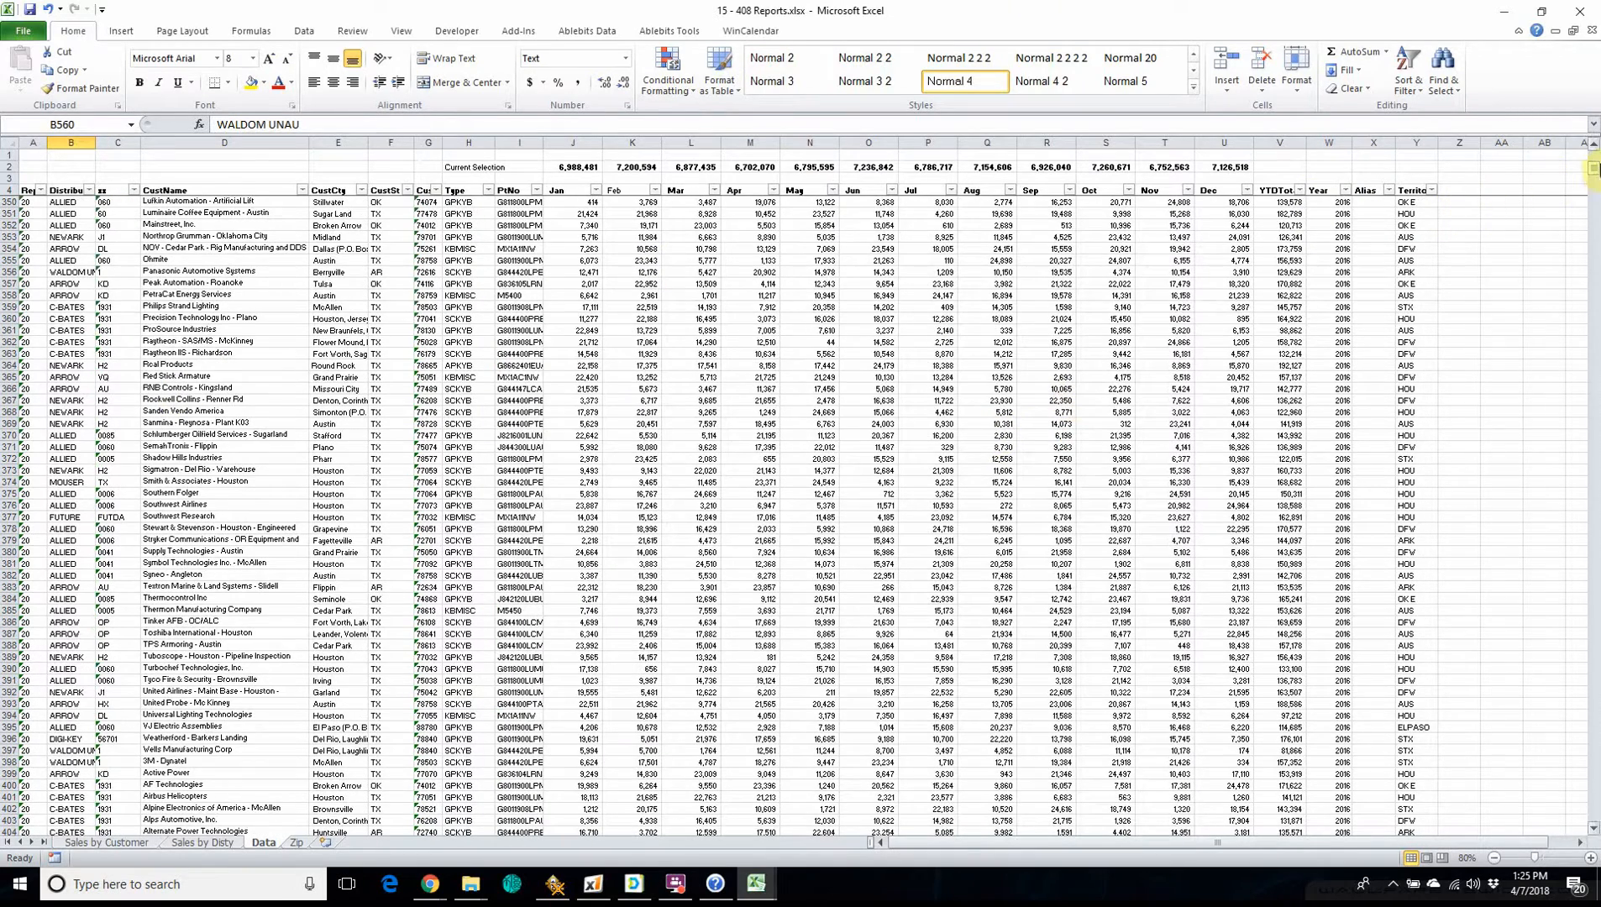
pyautogui.moveTo(1596, 171); pyautogui.dragTo(1595, 156)
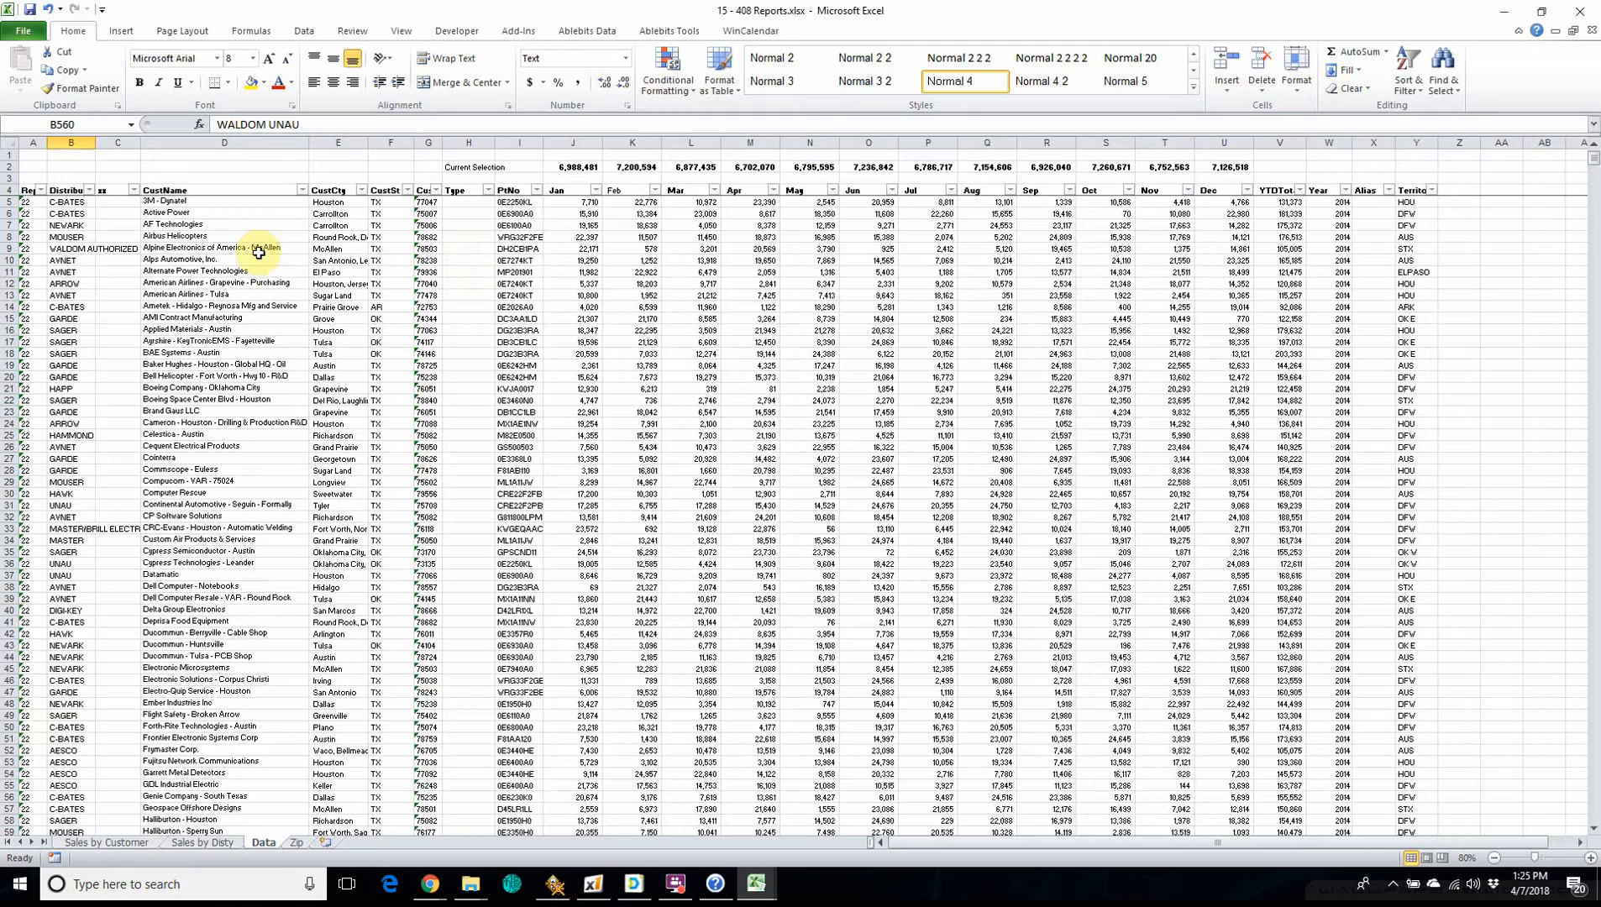
pyautogui.click(26, 203)
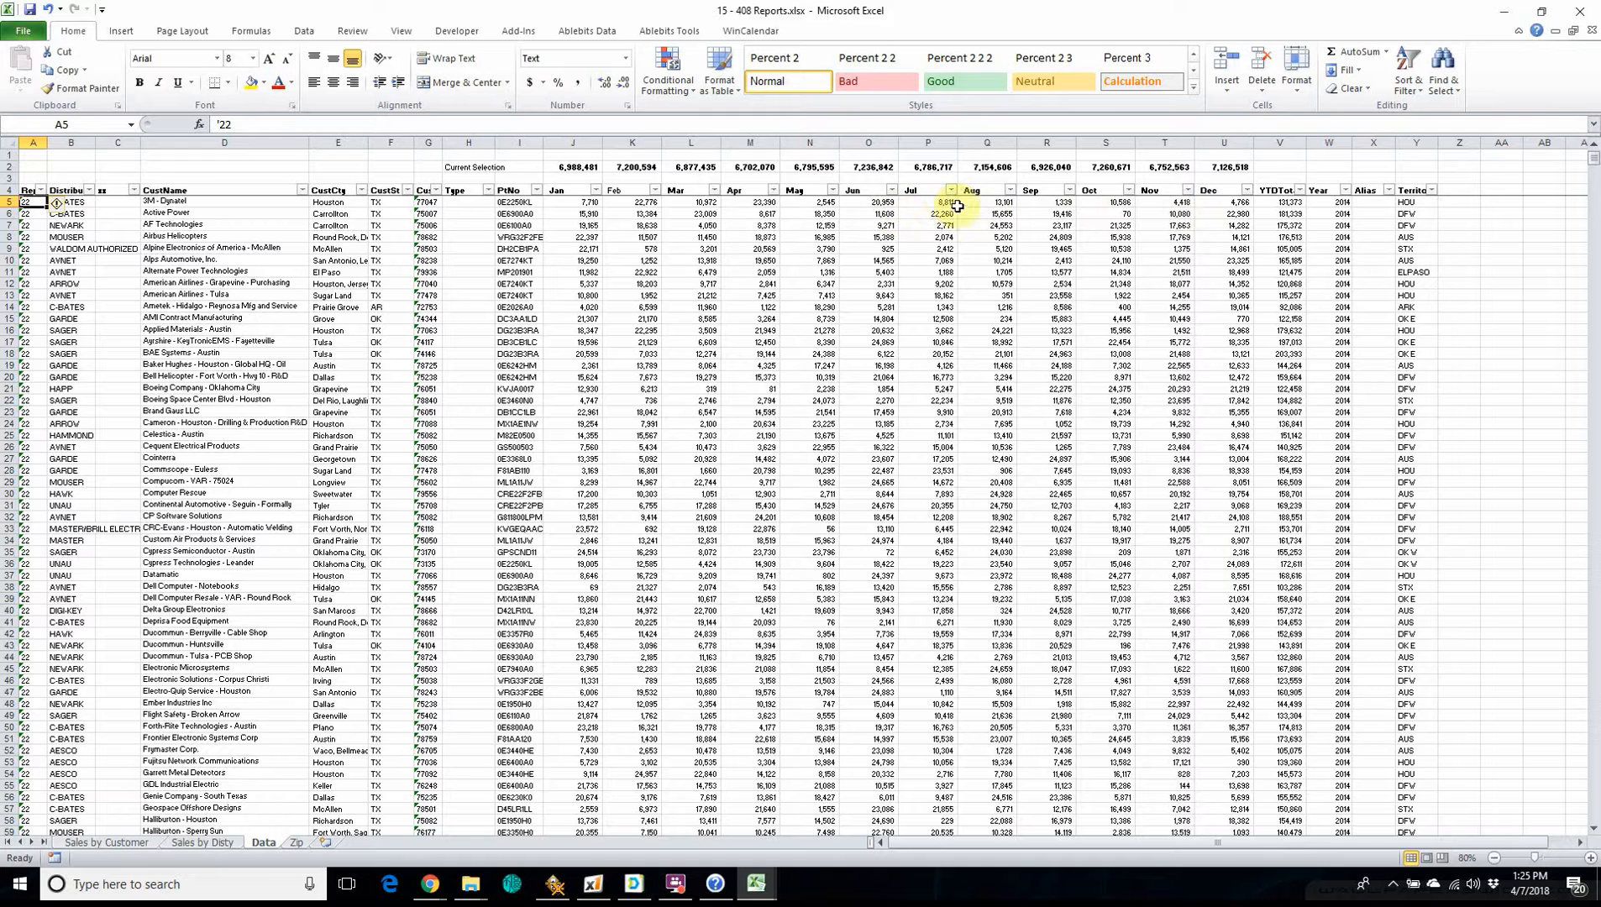
# Examine the July to December sales figures and the Year, Alias and Territory columns on the Data sheet.
pyautogui.moveTo(935, 200); pyautogui.dragTo(1187, 819)
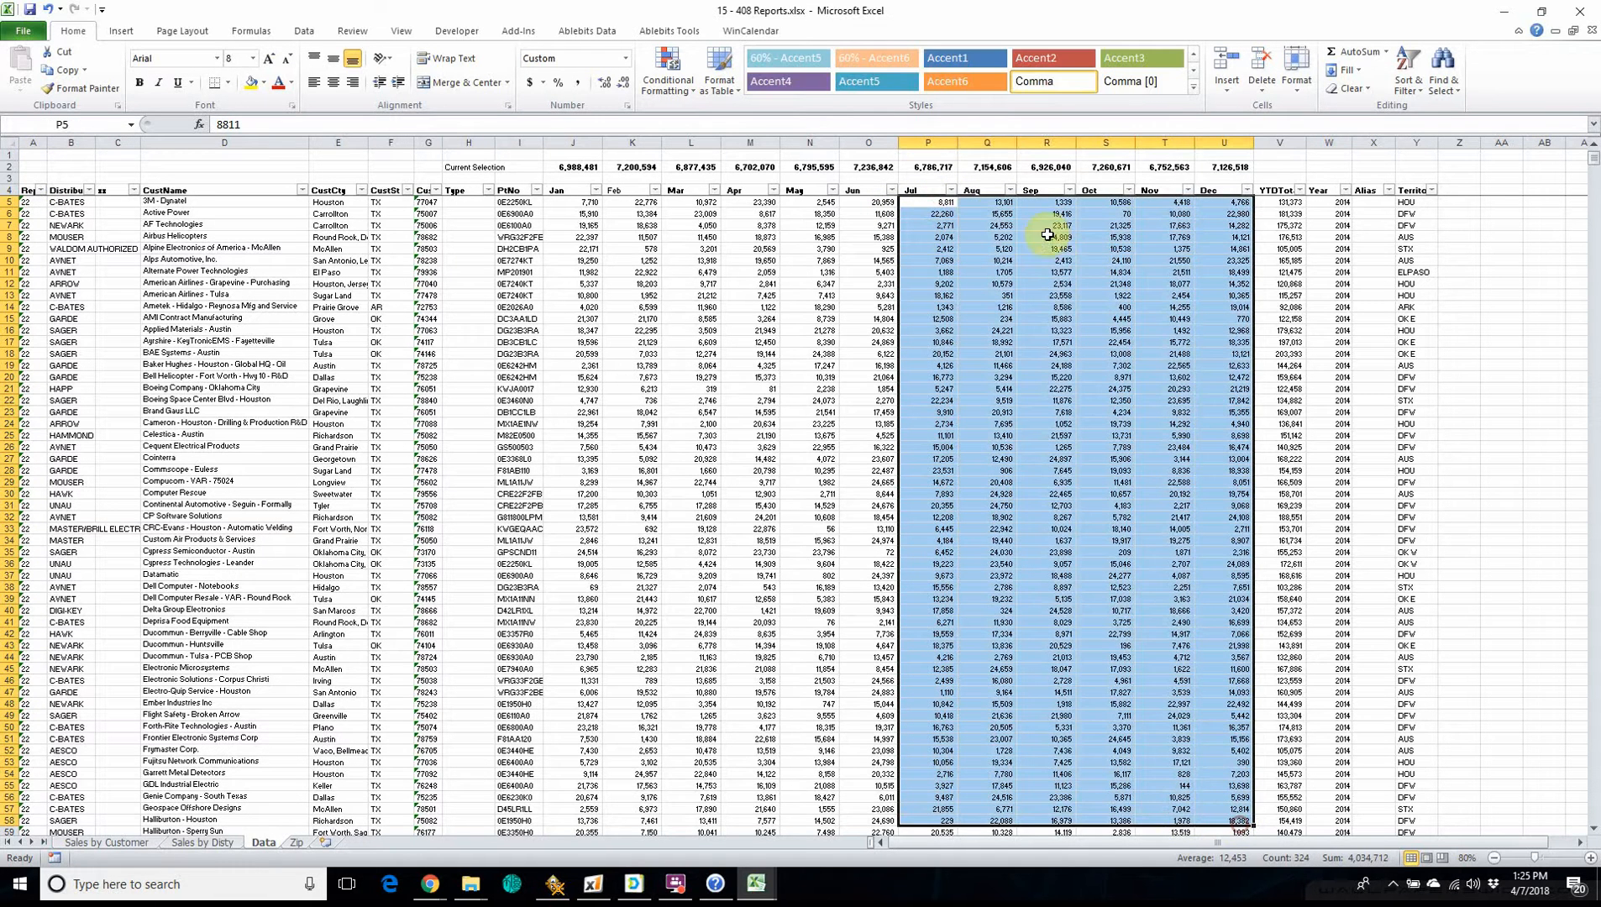
pyautogui.moveTo(994, 202); pyautogui.dragTo(1225, 773)
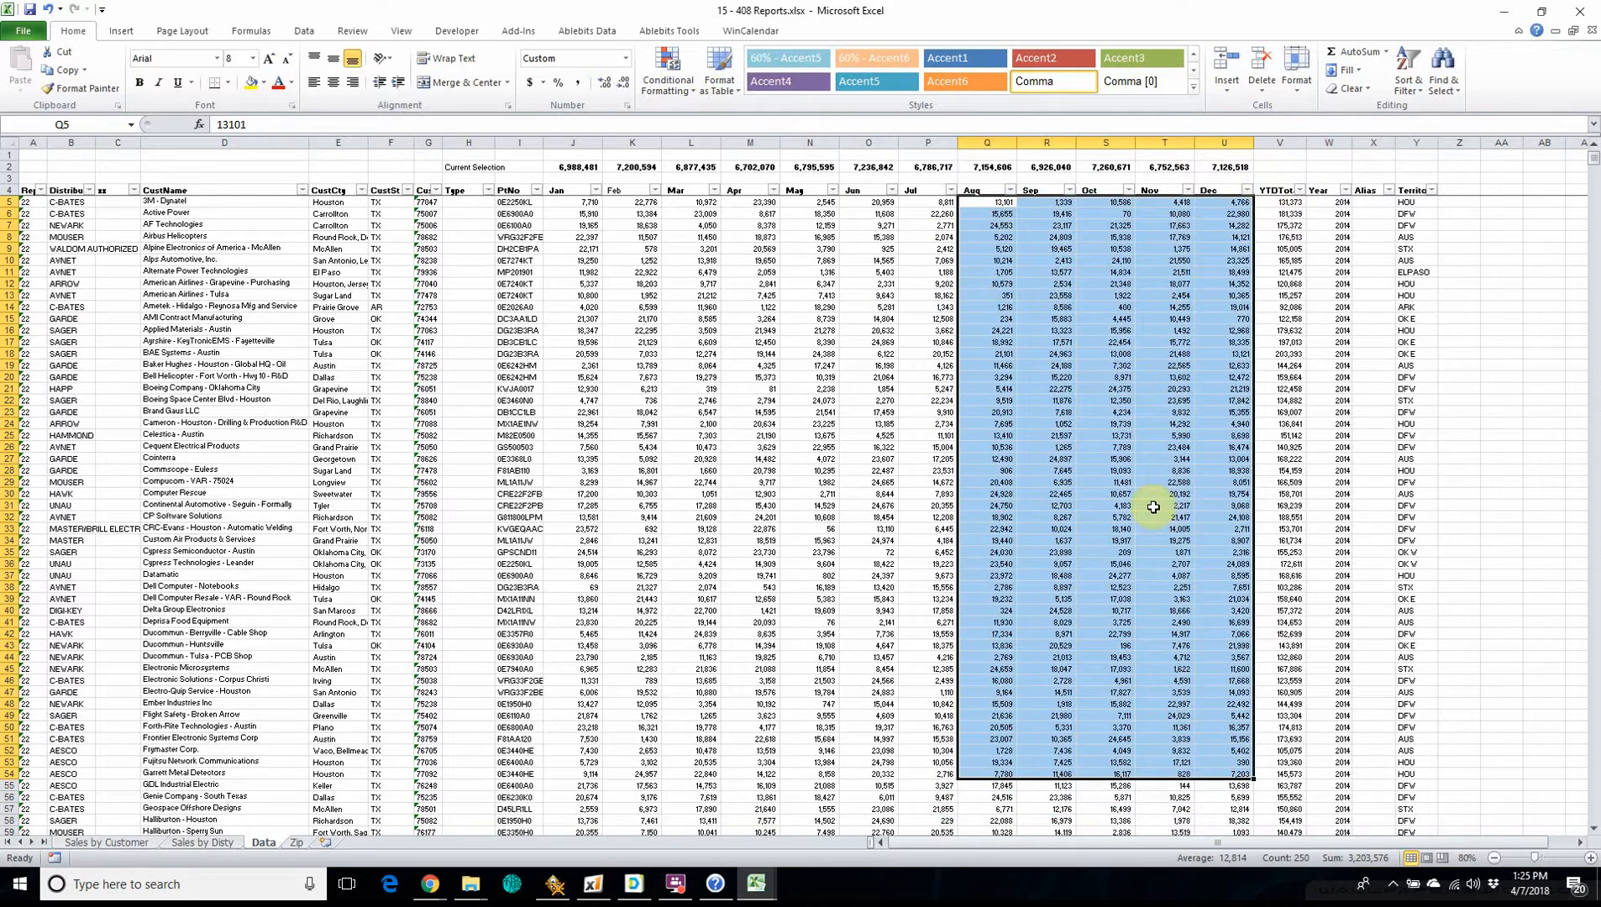
pyautogui.scroll(-5, 1154, 508)
pyautogui.scroll(5, 1153, 507)
pyautogui.scroll(-1, 1134, 508)
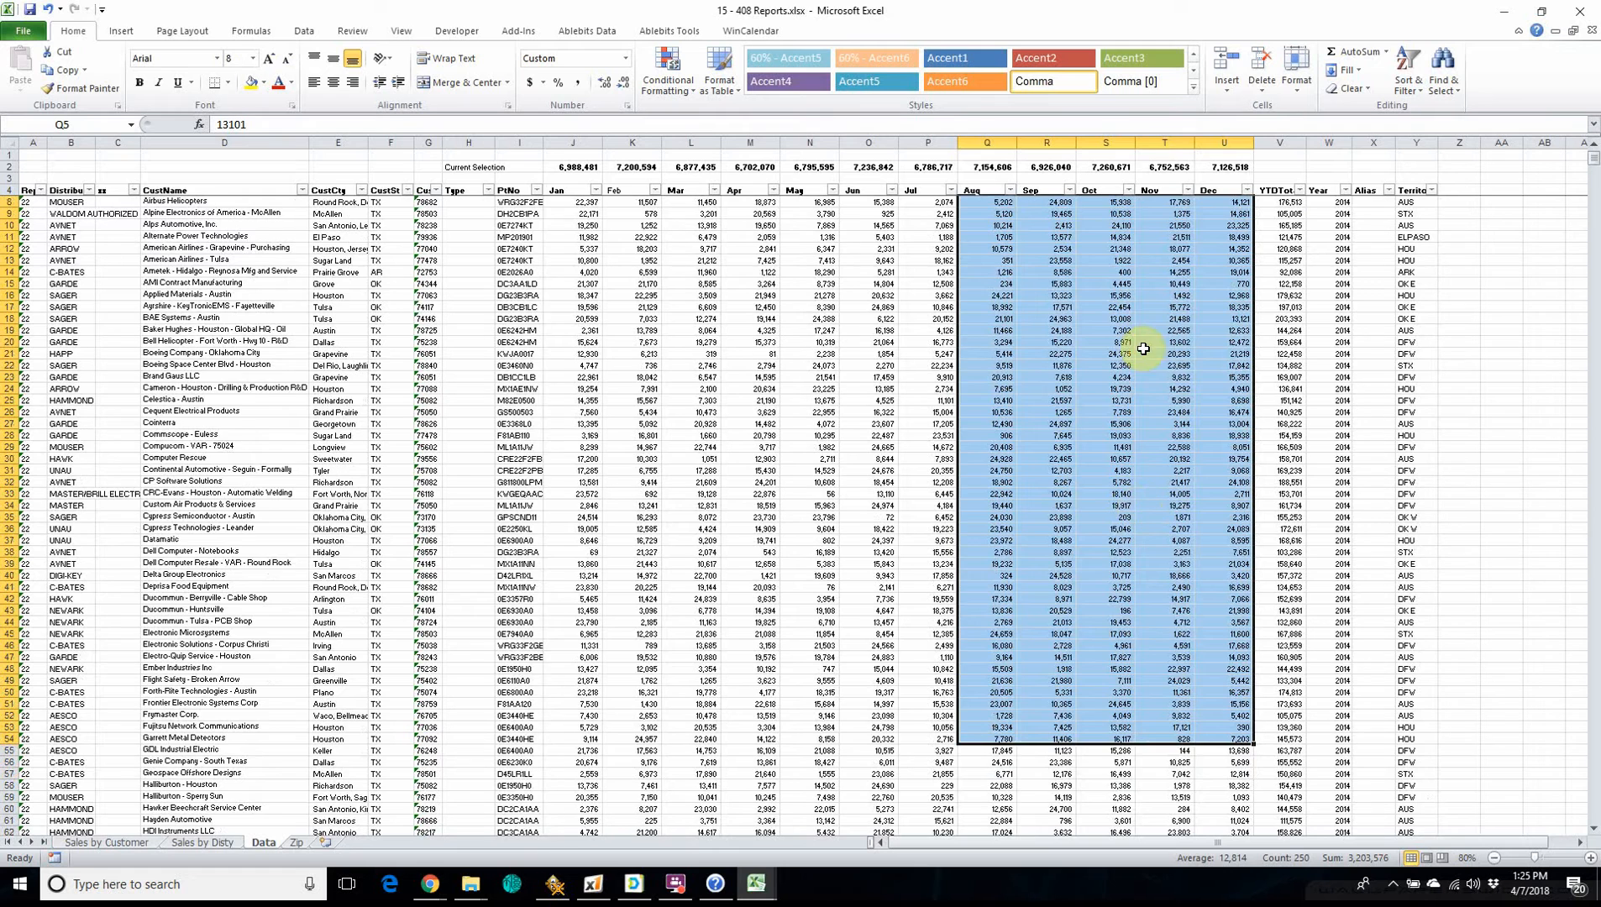
pyautogui.scroll(1, 1146, 344)
pyautogui.click(1329, 142)
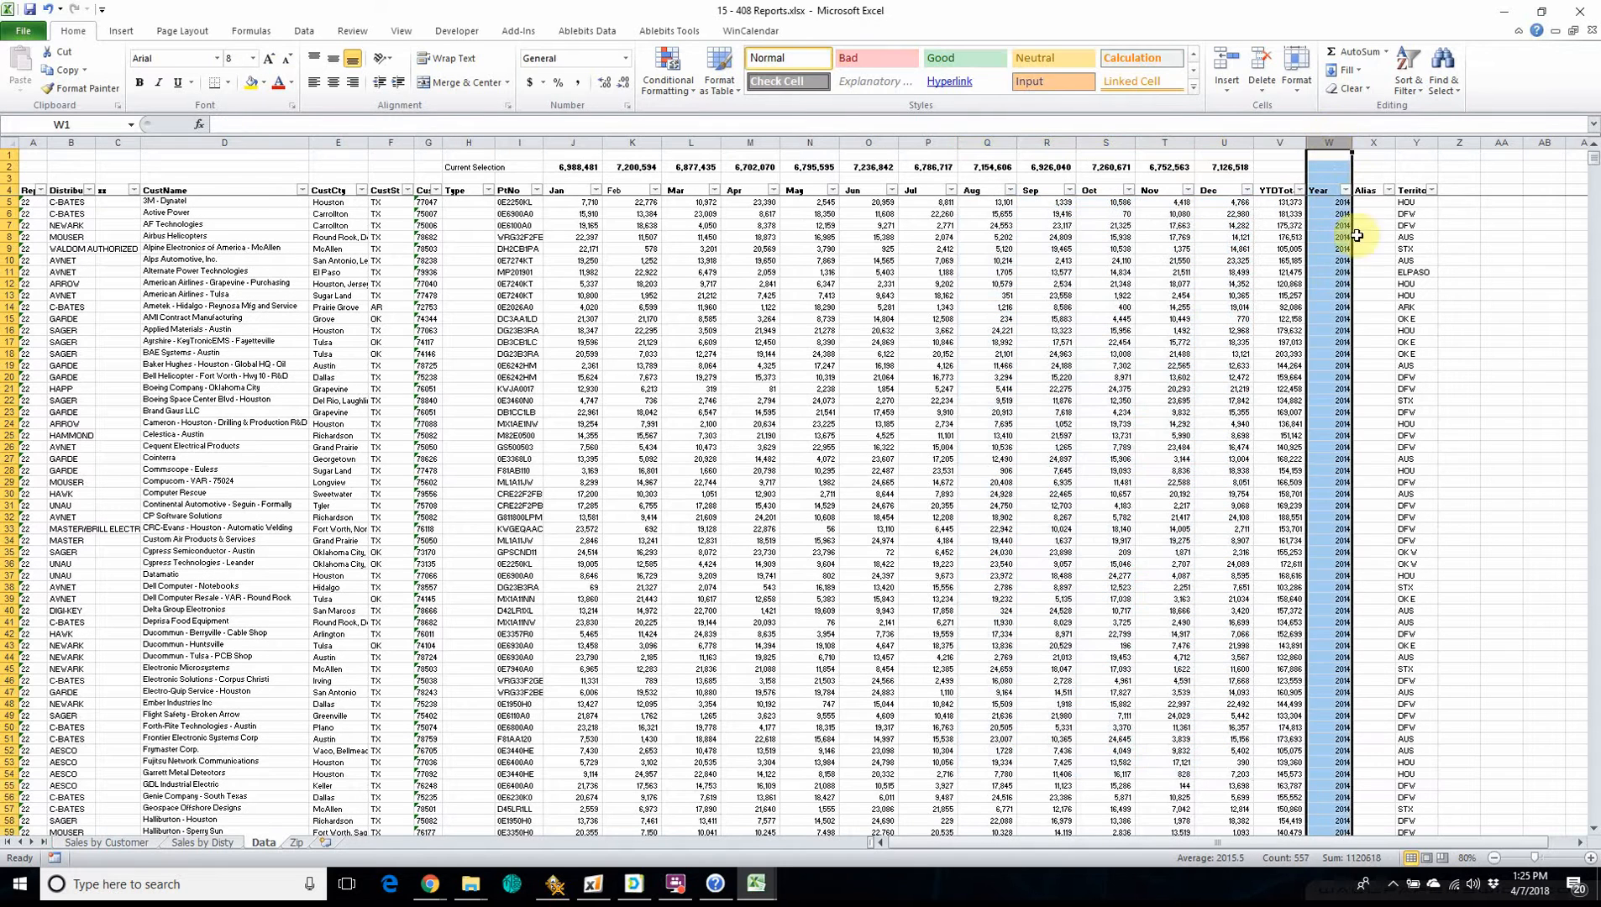
pyautogui.click(1332, 206)
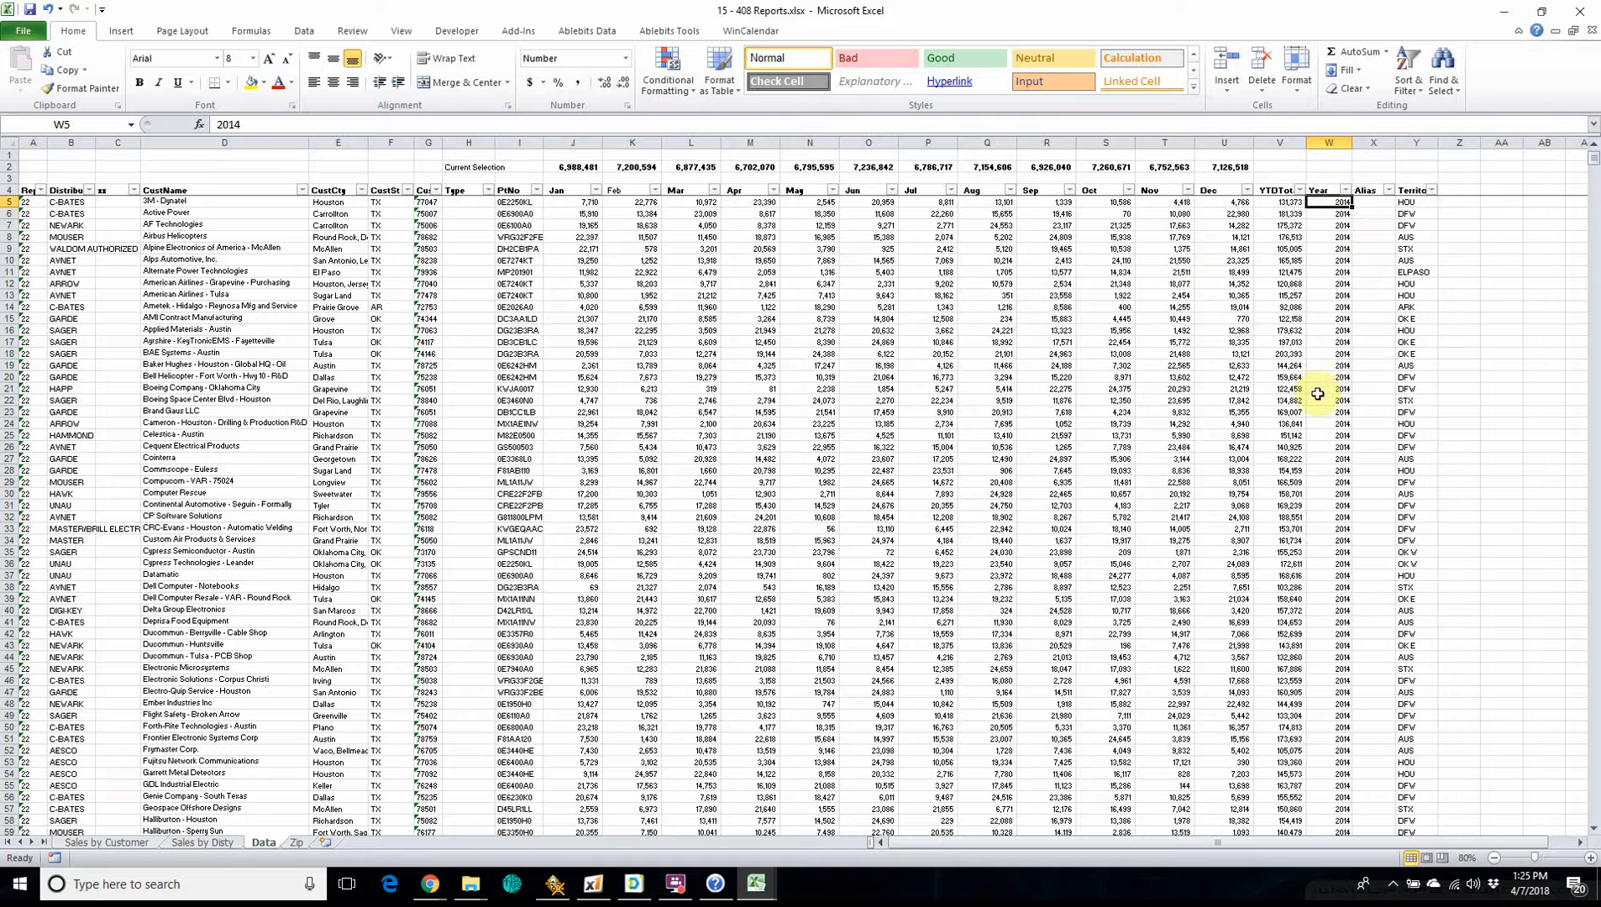
pyautogui.click(1371, 192)
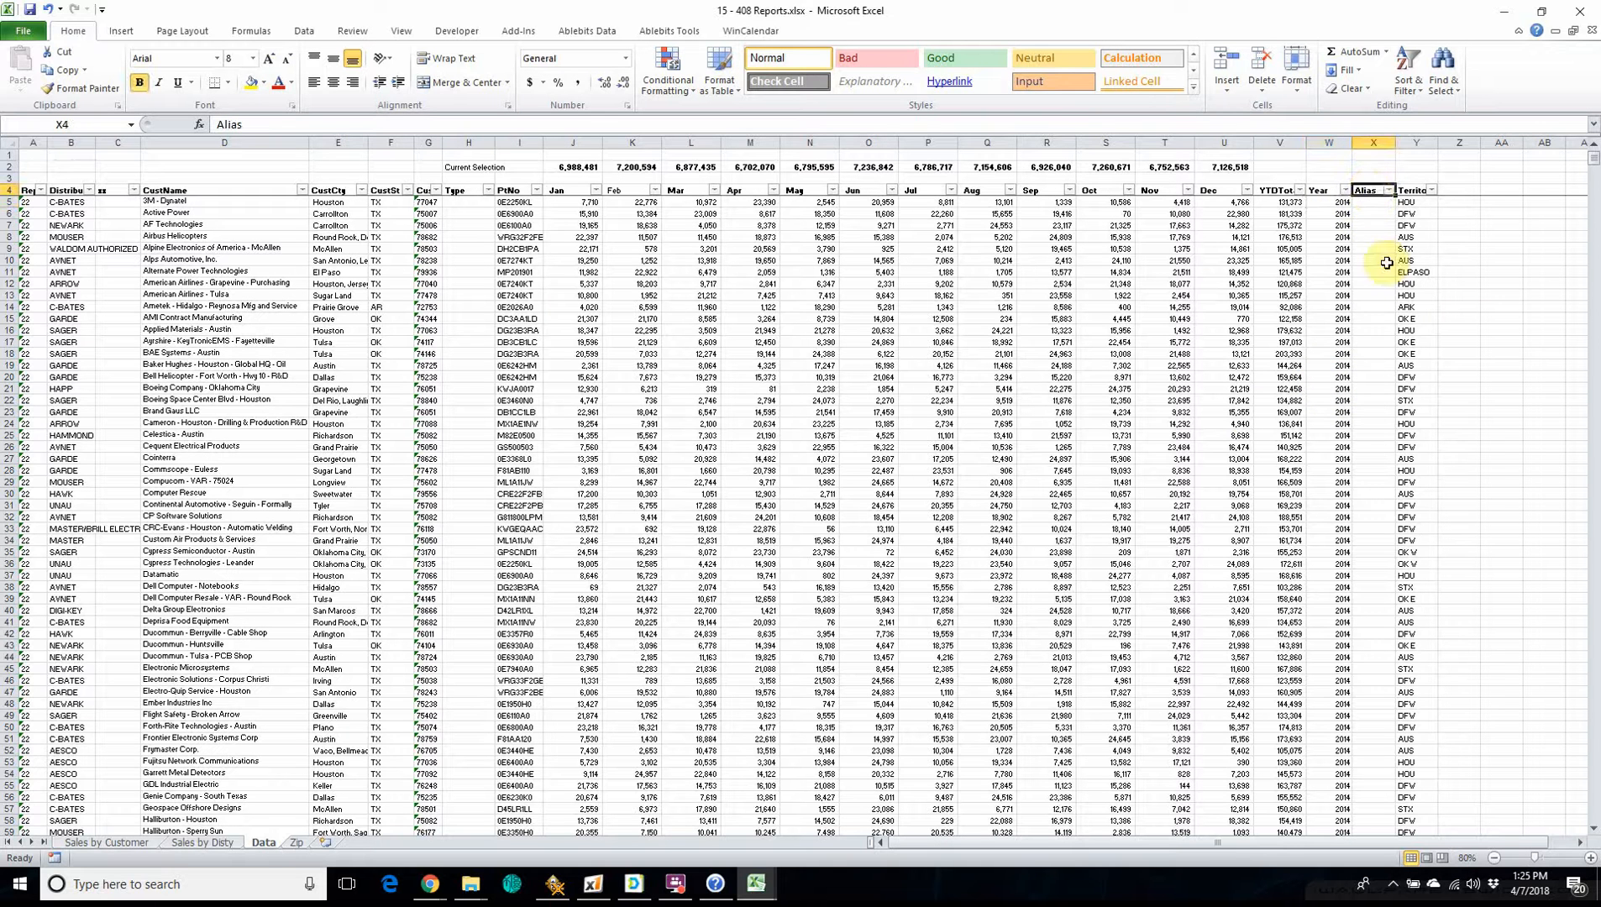
pyautogui.click(1410, 191)
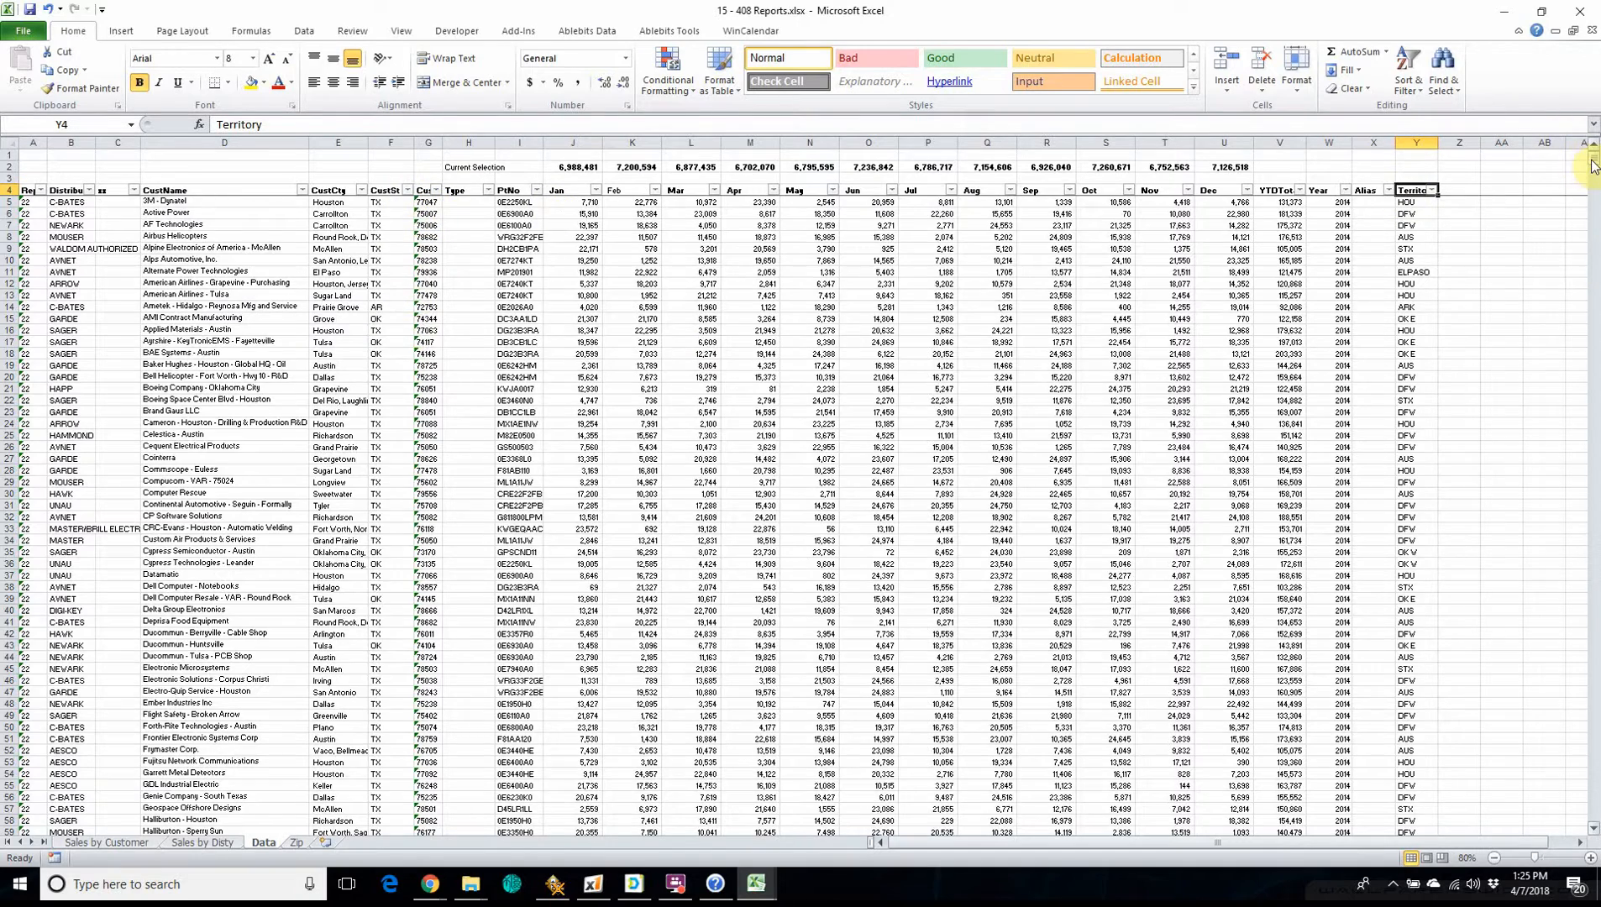
# Look through the Year column to the last record and locate the first 2017 row.
pyautogui.moveTo(1593, 164)
pyautogui.mouseDown()
pyautogui.moveTo(1590, 201)
pyautogui.moveTo(1588, 171)
pyautogui.mouseUp()
pyautogui.click(1338, 272)
pyautogui.hotkey('ctrl', 'Down')
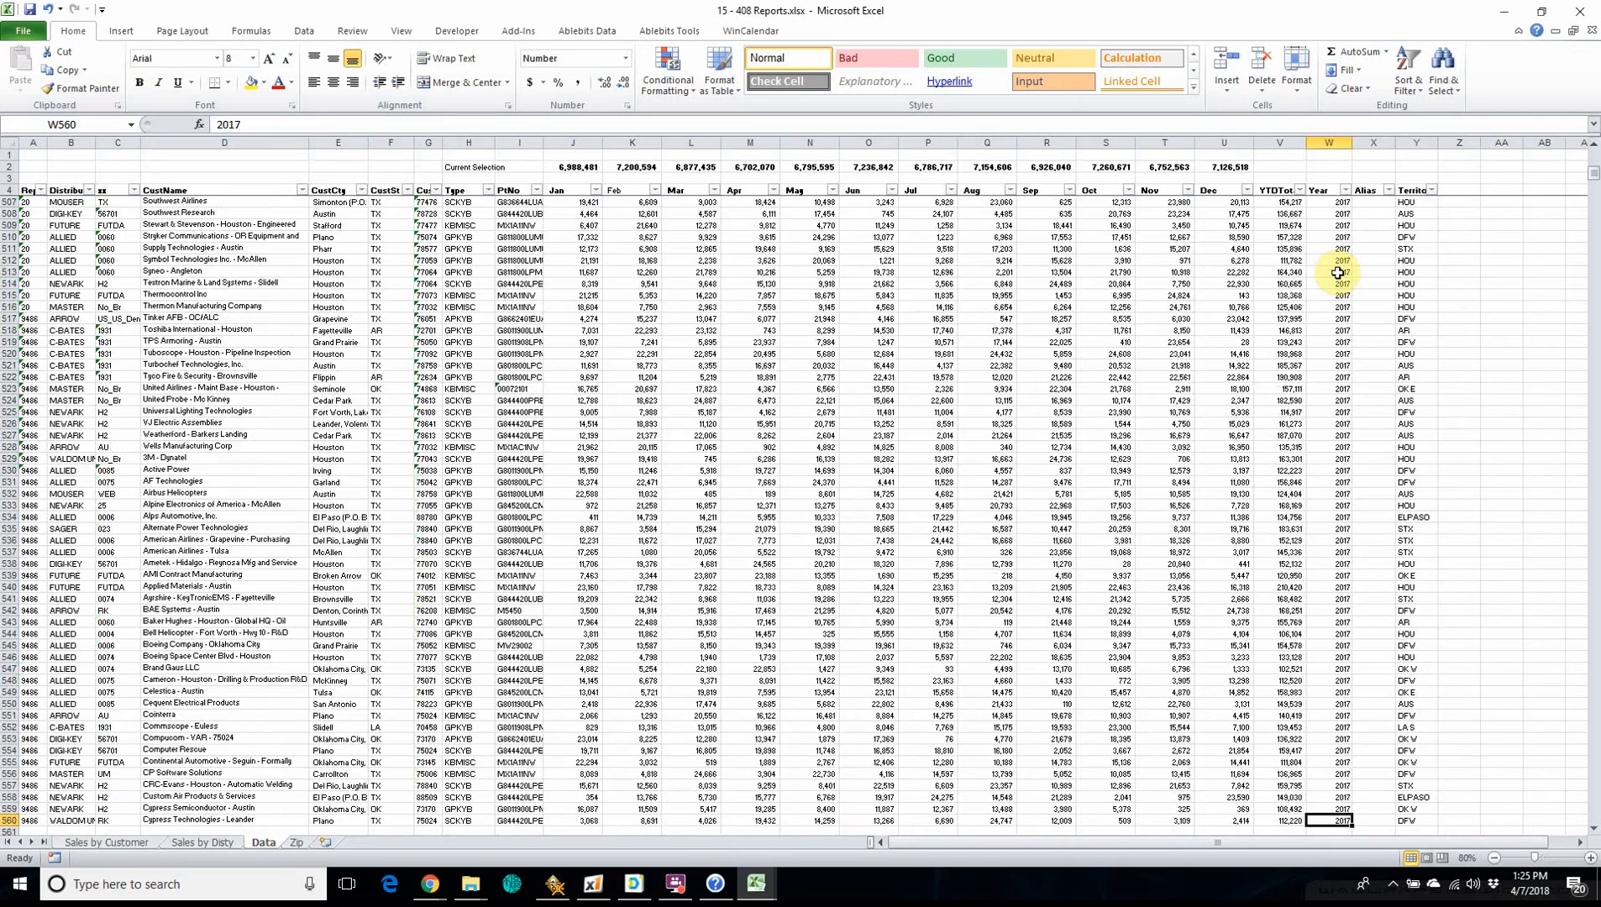
pyautogui.scroll(-1, 1323, 283)
pyautogui.scroll(-2, 278, 491)
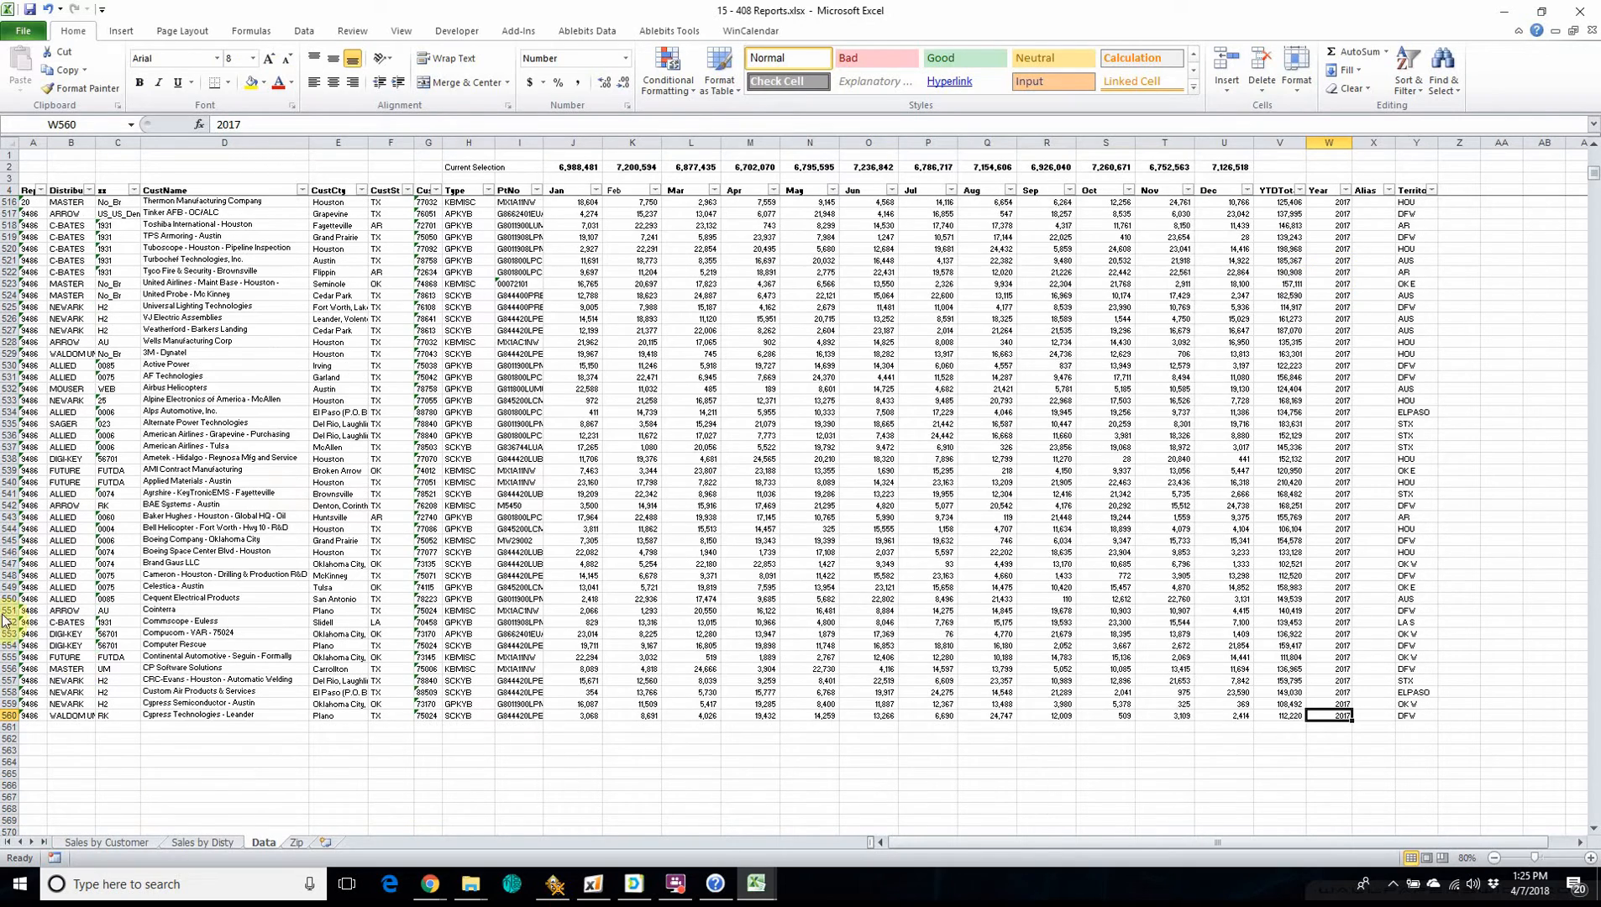
pyautogui.scroll(20, 1242, 547)
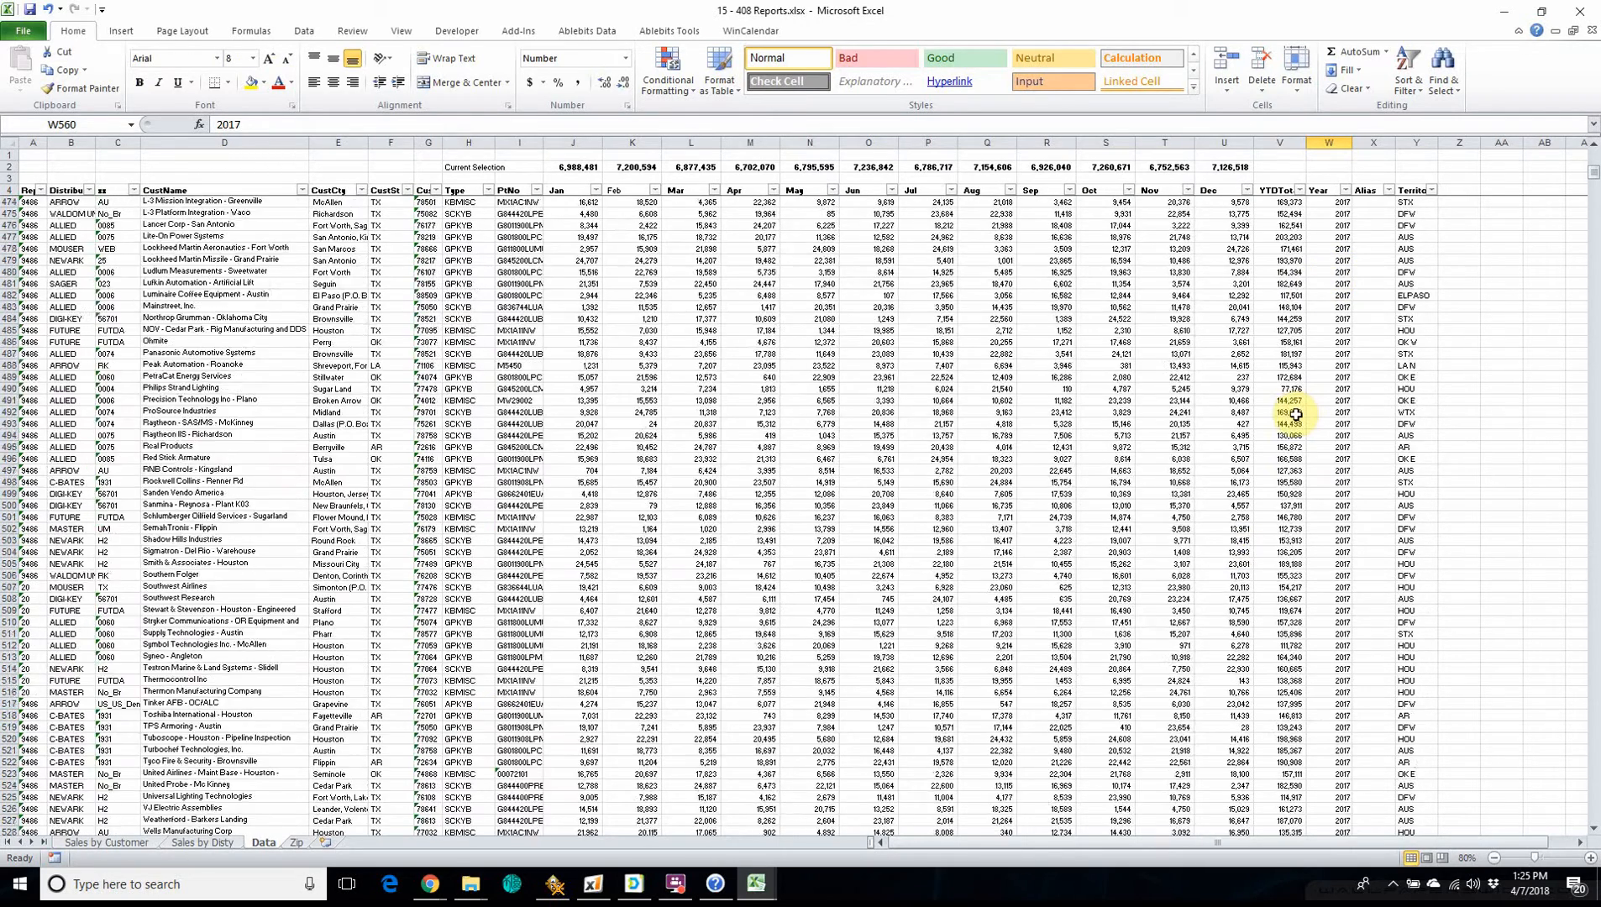
pyautogui.scroll(-2, 1295, 415)
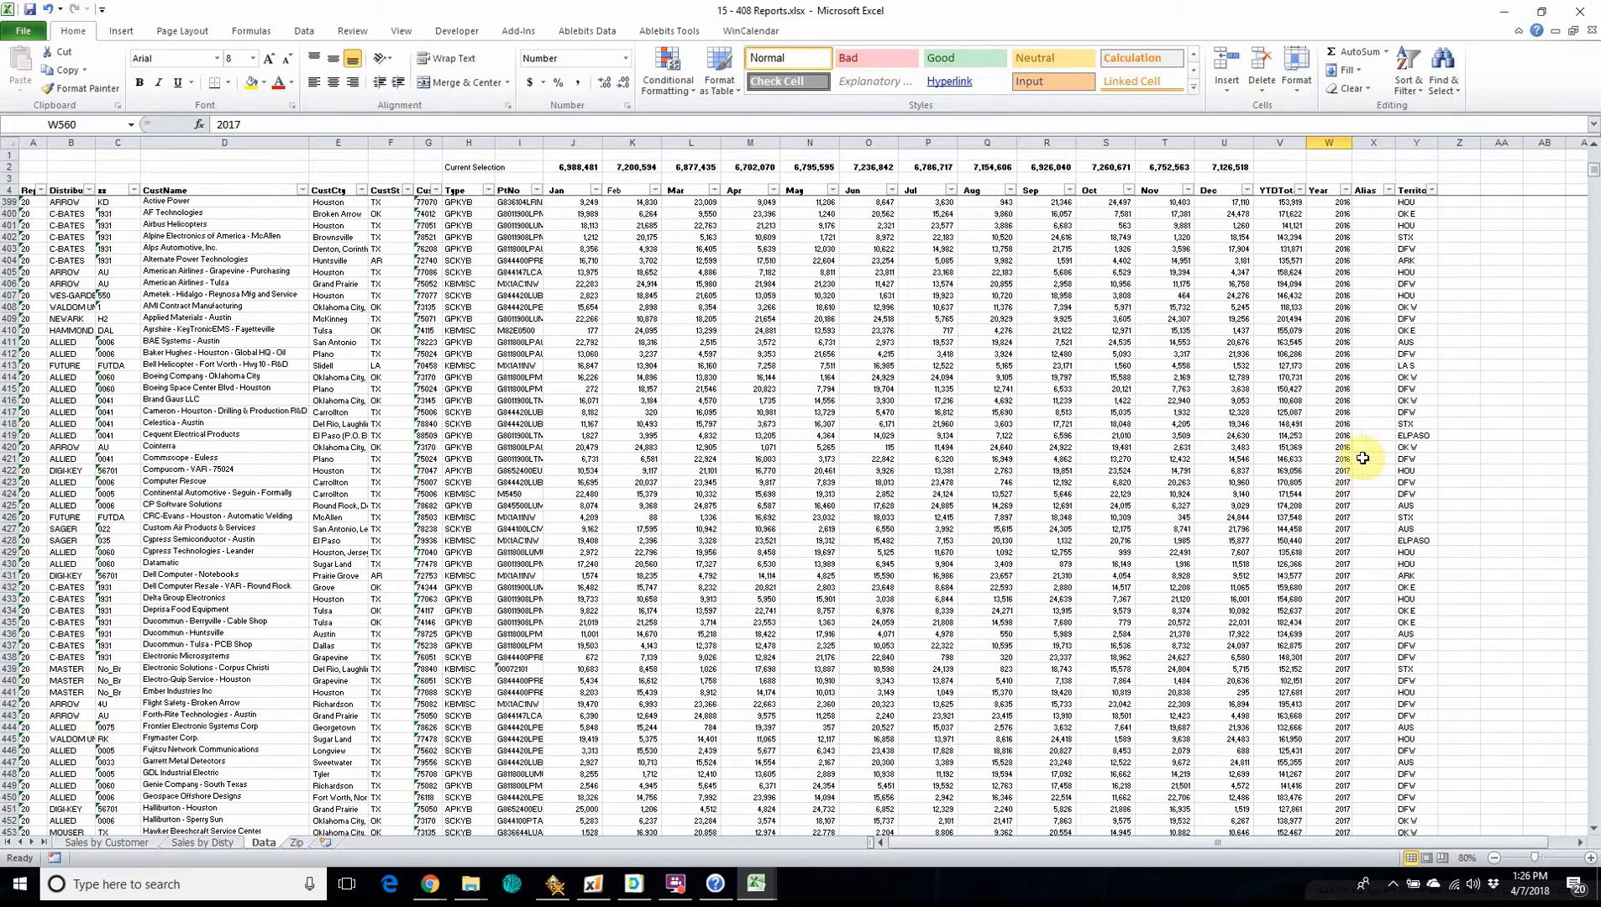
pyautogui.click(1336, 471)
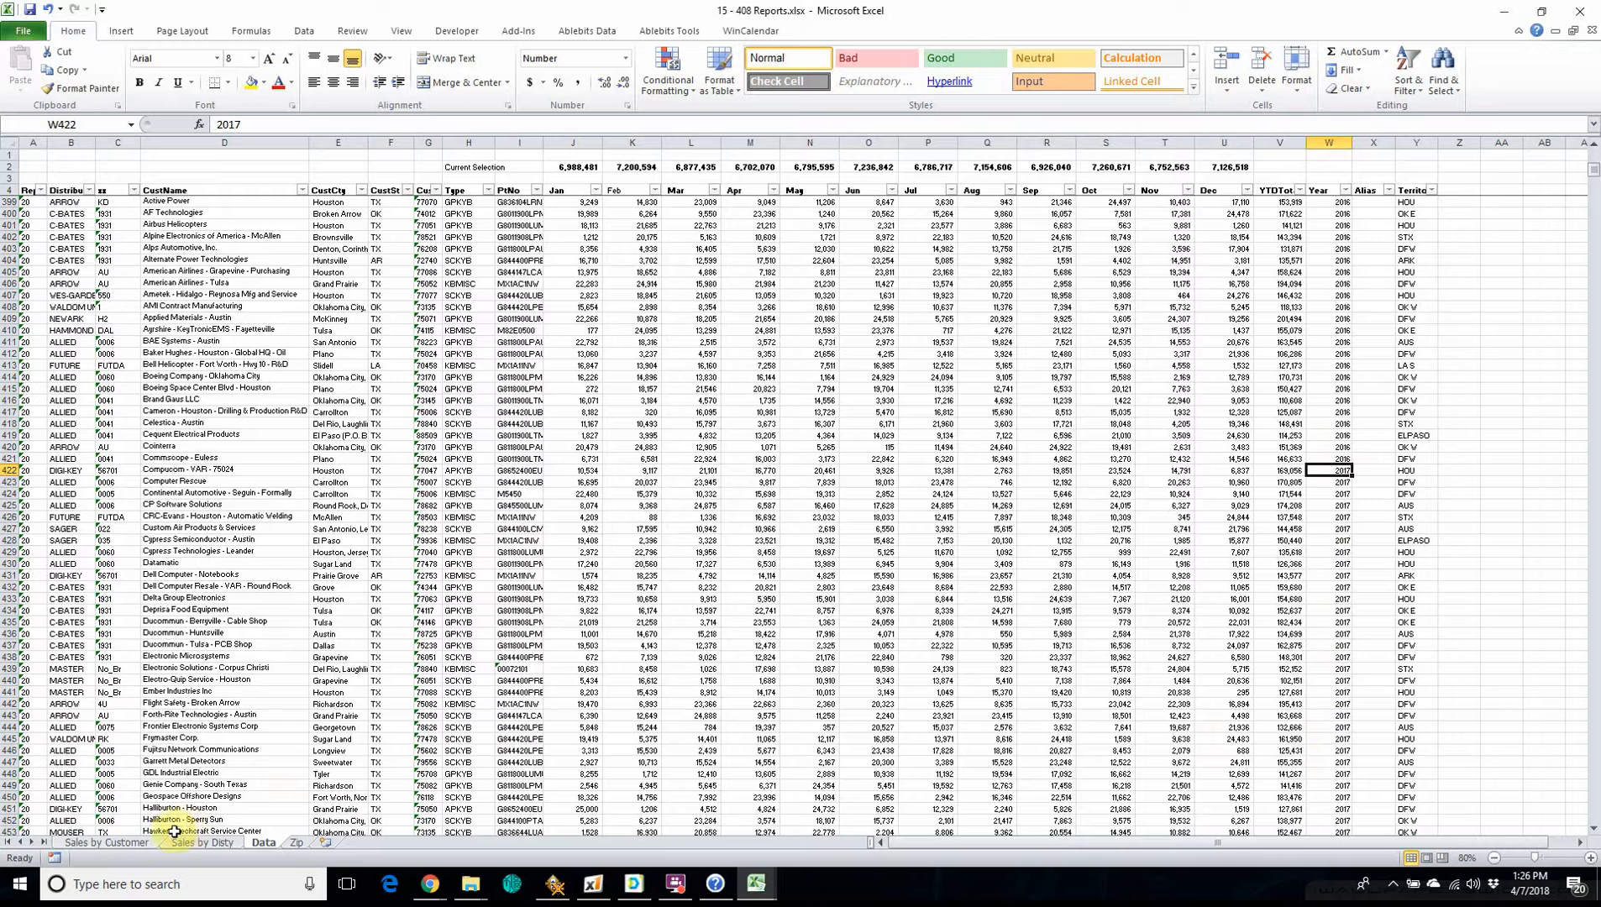
# Check which data source the pivot table on the Sales by Customer sheet uses, leaving it as is.
pyautogui.click(124, 844)
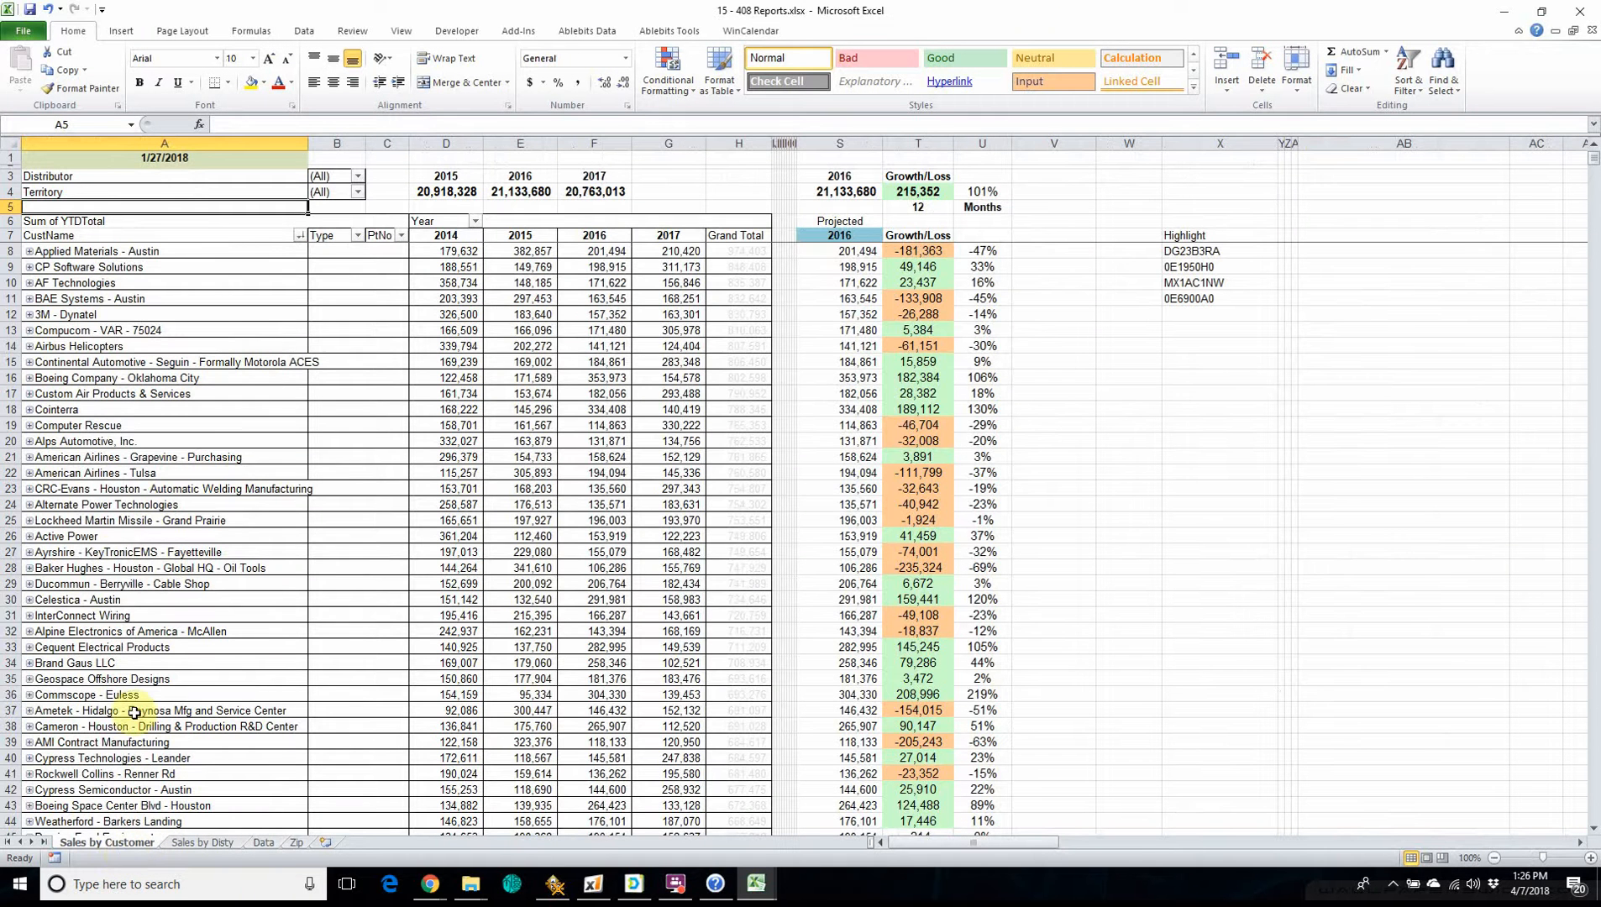
pyautogui.click(122, 552)
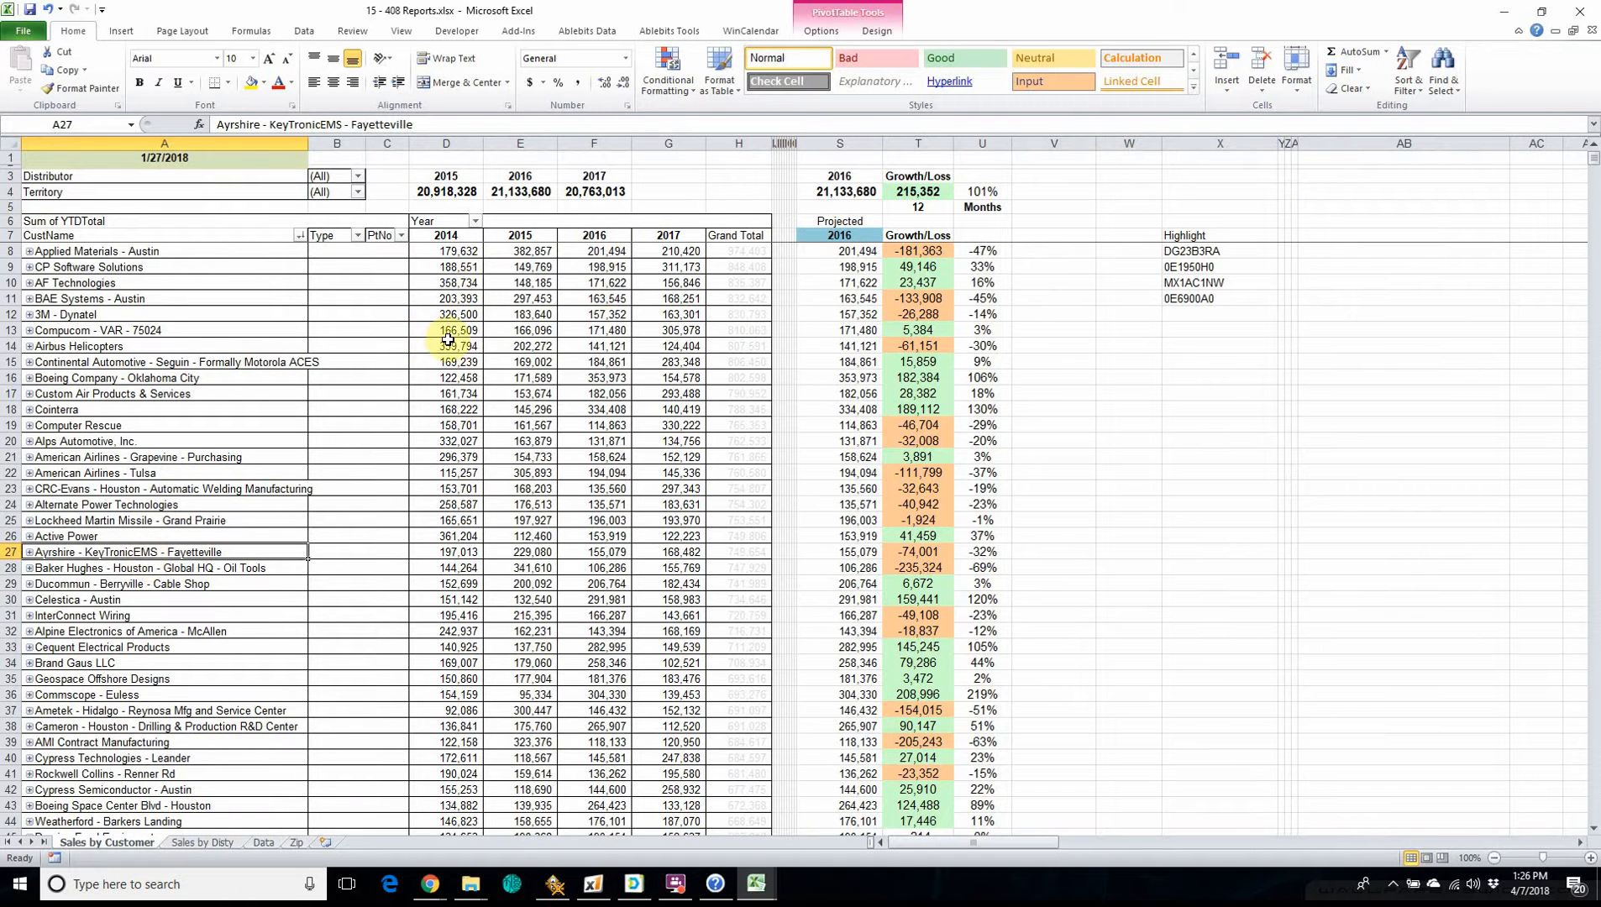
pyautogui.click(851, 14)
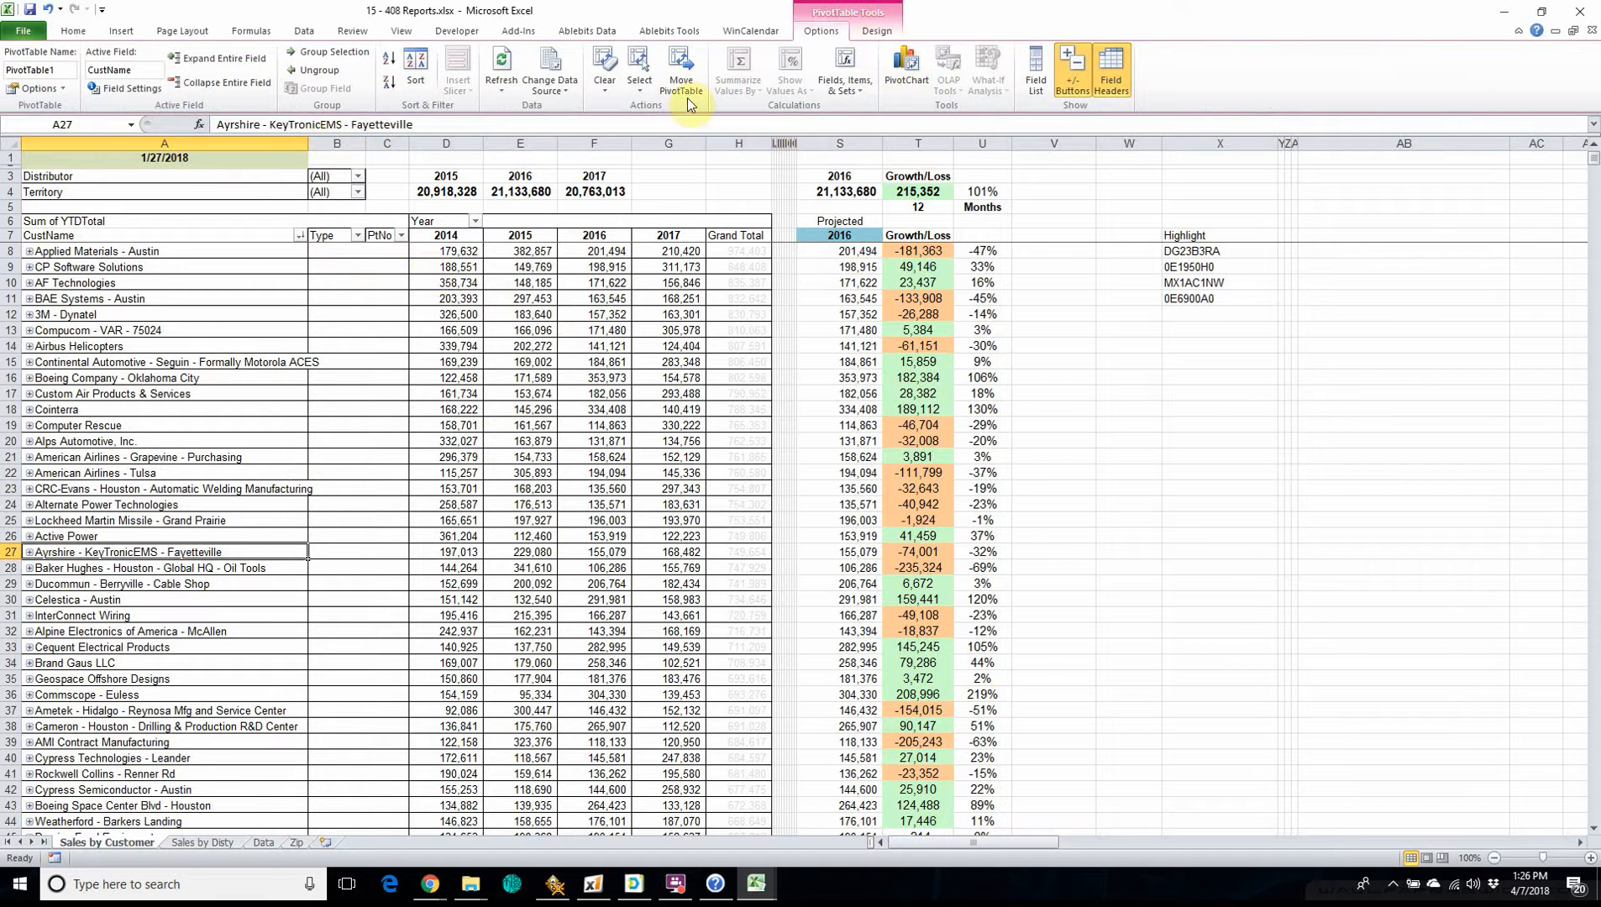
pyautogui.click(550, 63)
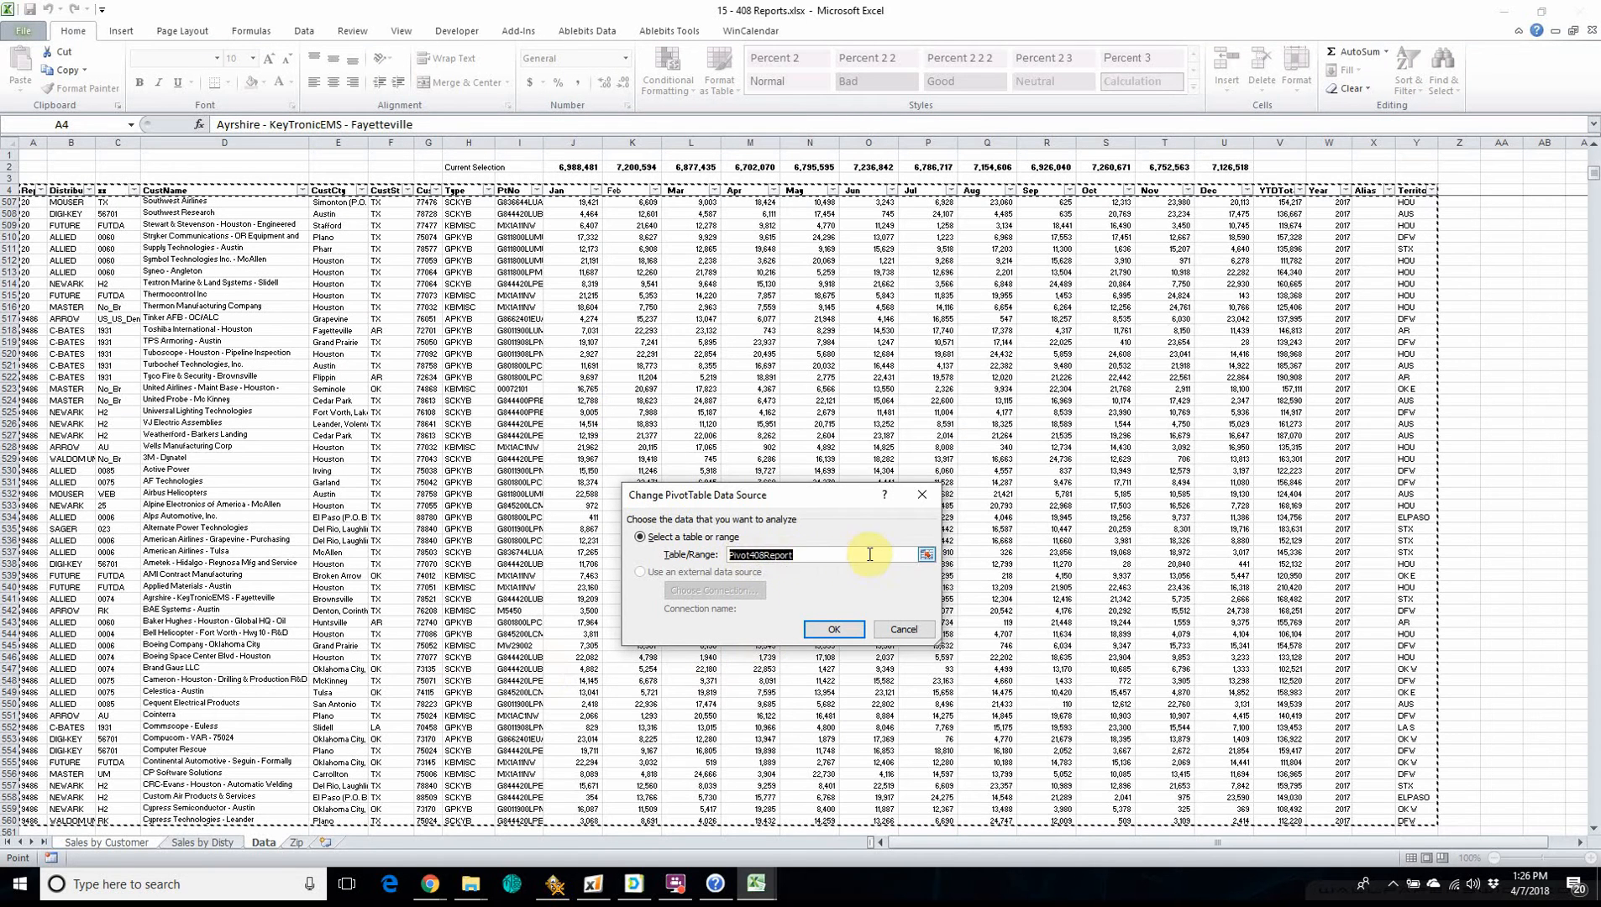
pyautogui.click(752, 555)
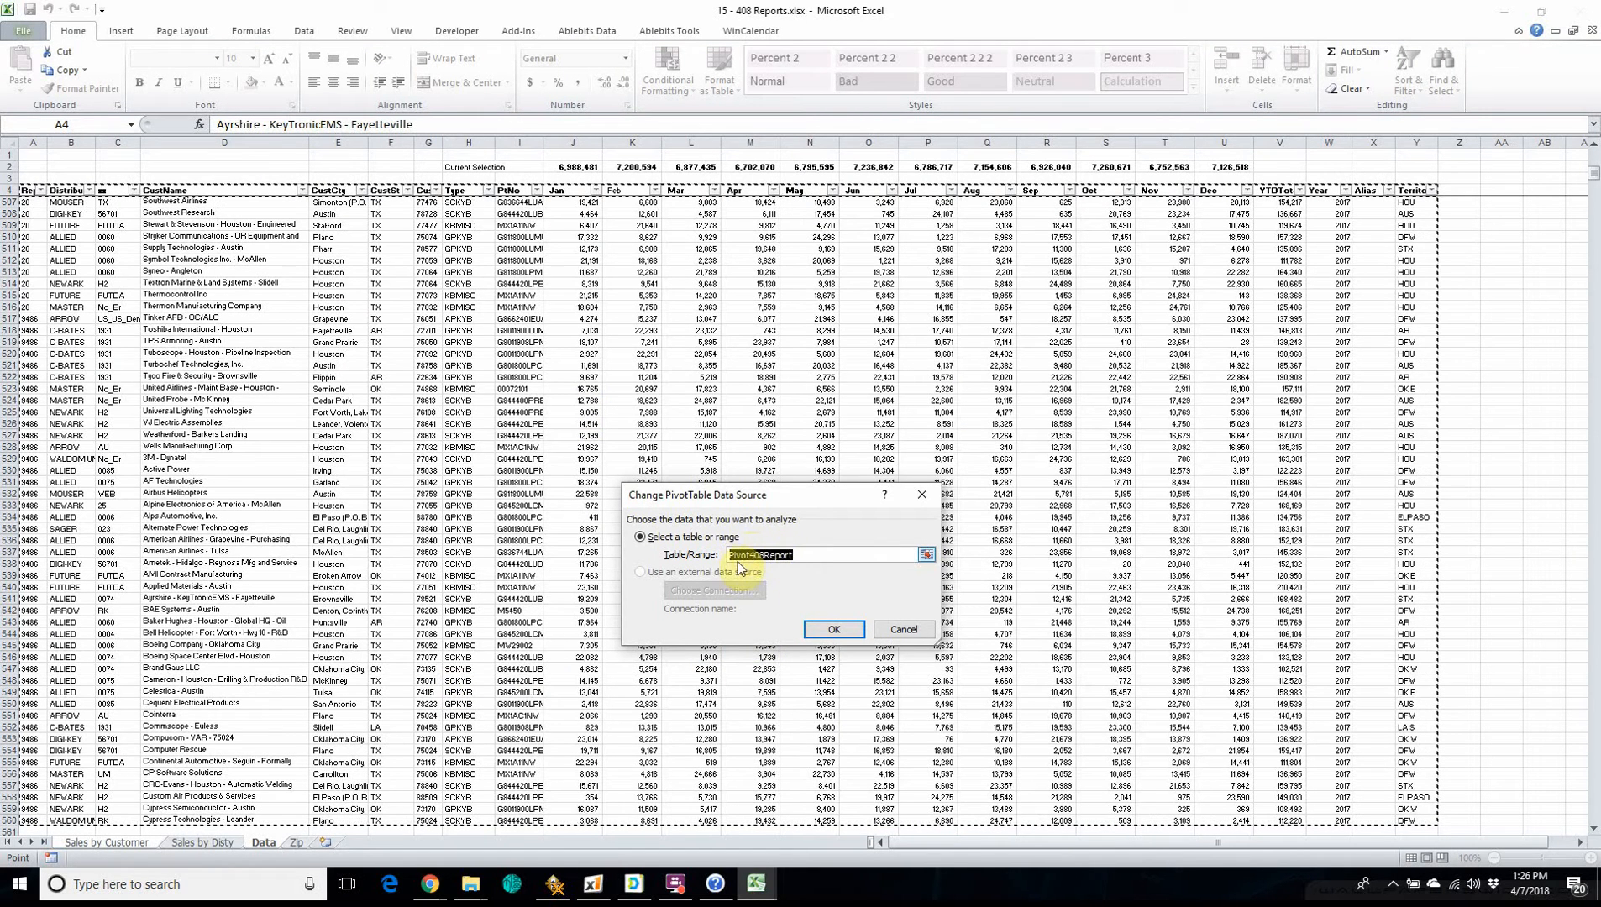
pyautogui.click(902, 630)
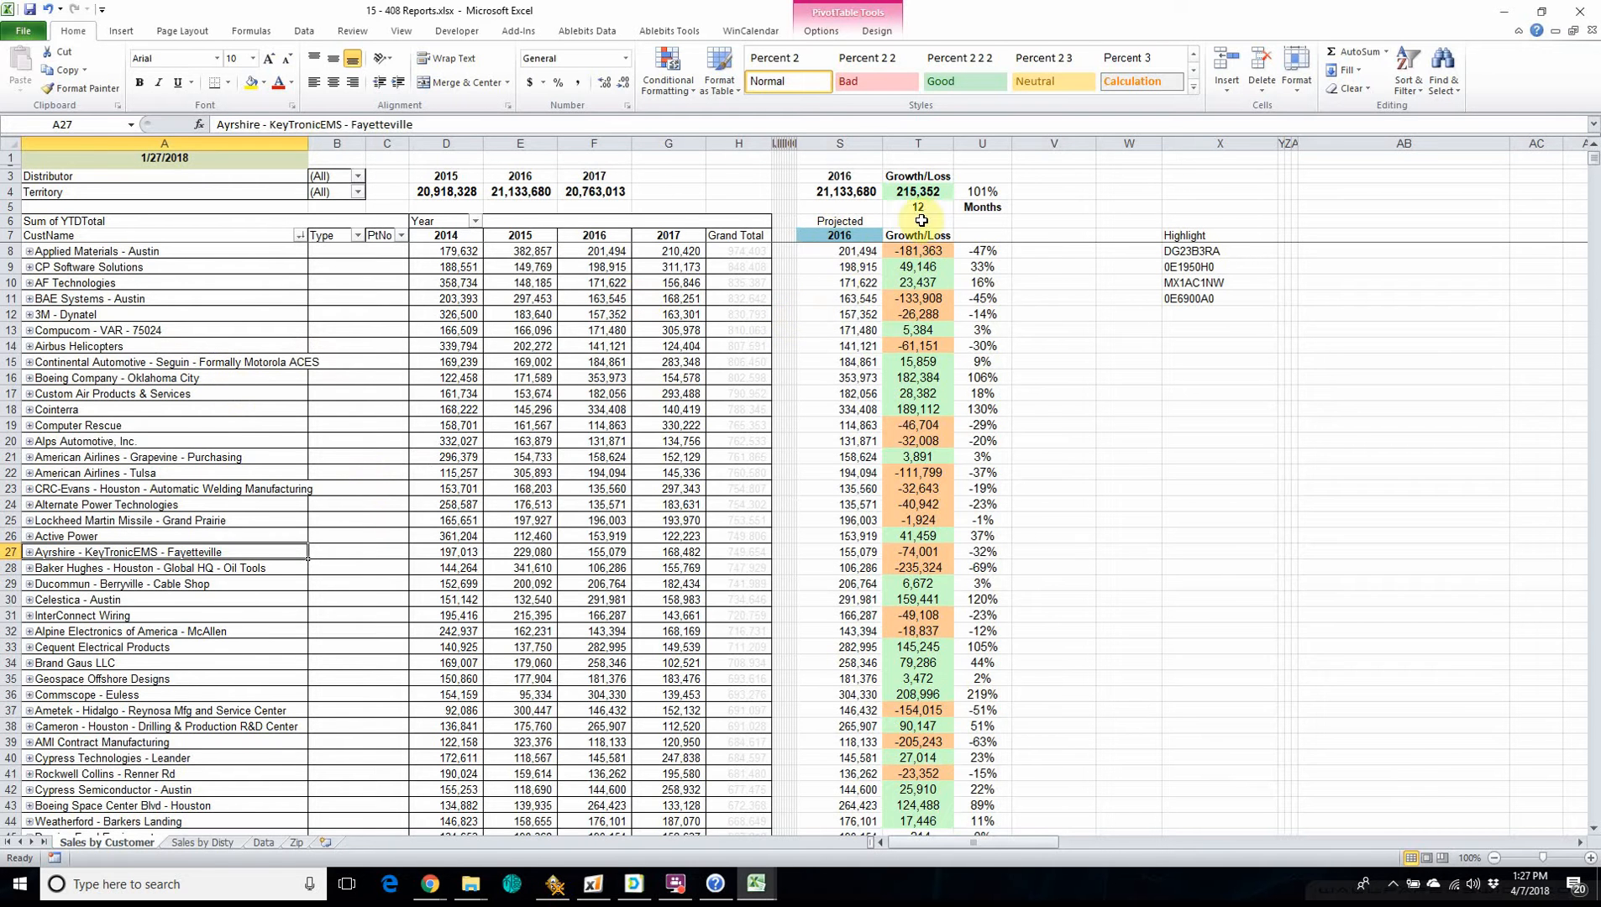
# Set the projected year in cell S7 of the Sales by Customer sheet to 2017.
pyautogui.click(837, 239)
pyautogui.write('20')
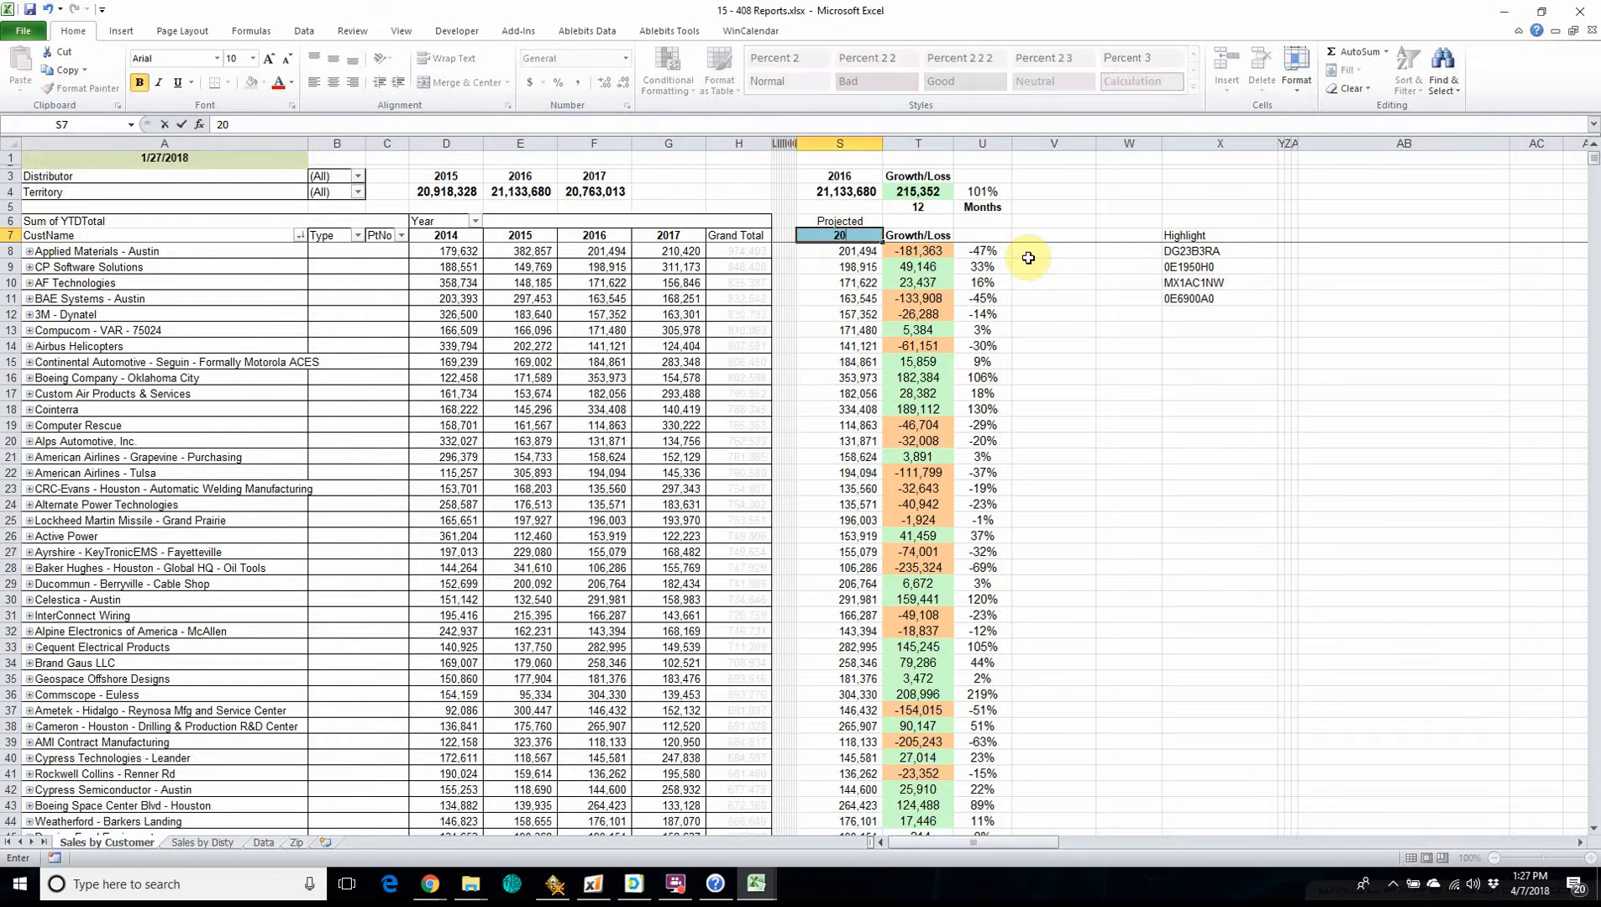
pyautogui.write('17')
pyautogui.press('Return')
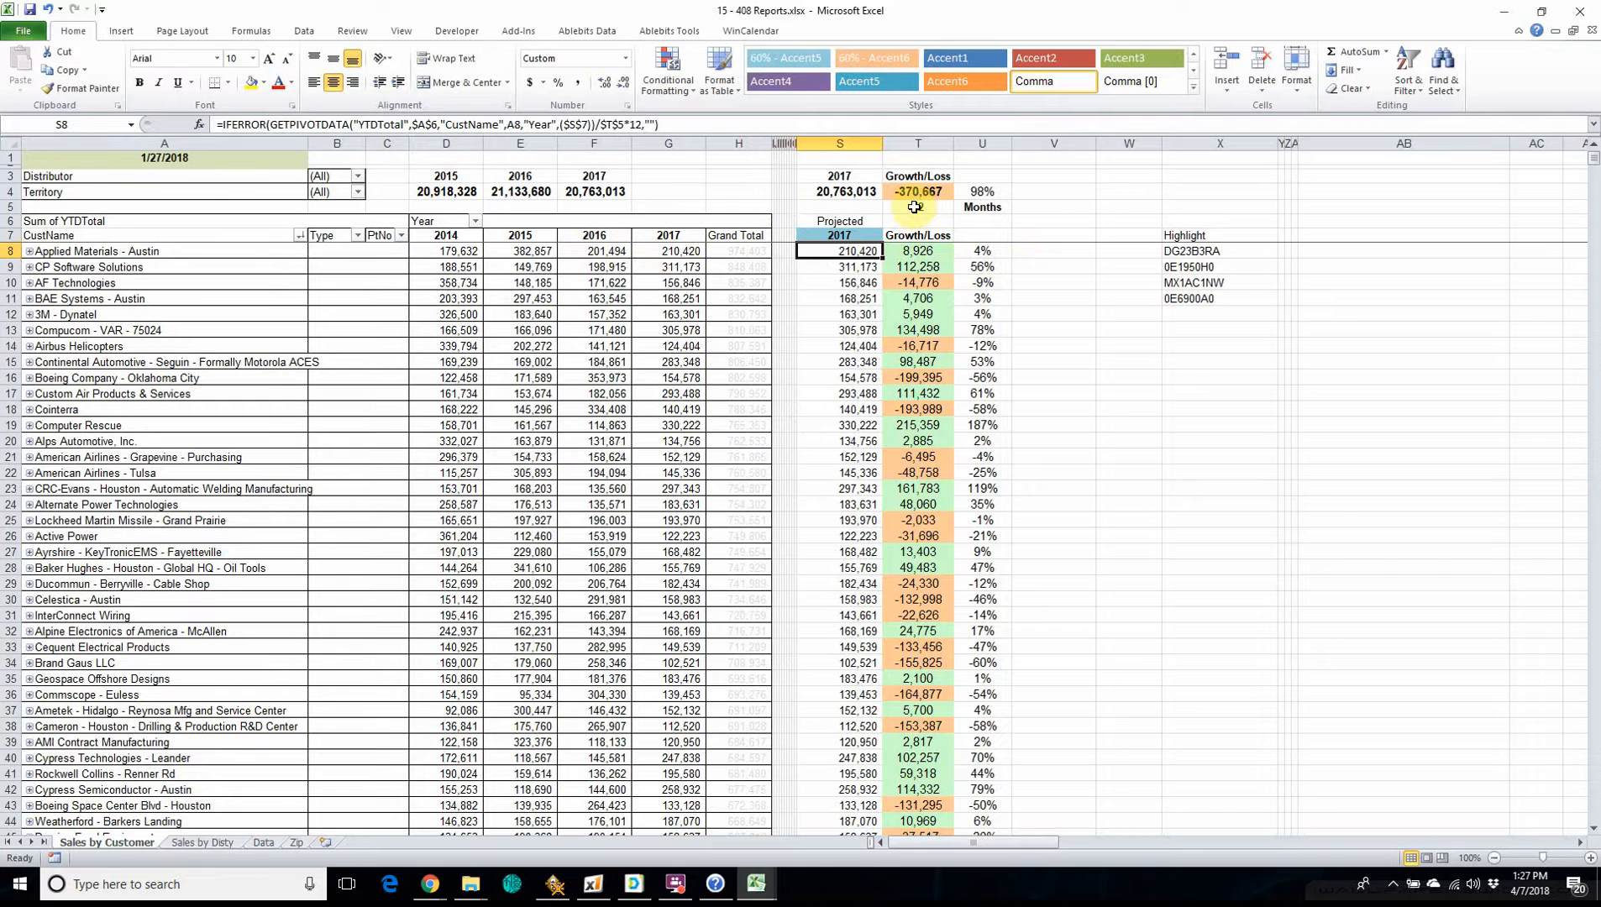
# Inspect the months-of-data cell and the formulas behind the customer growth/loss, customer percentage and overall percentage.
pyautogui.click(918, 206)
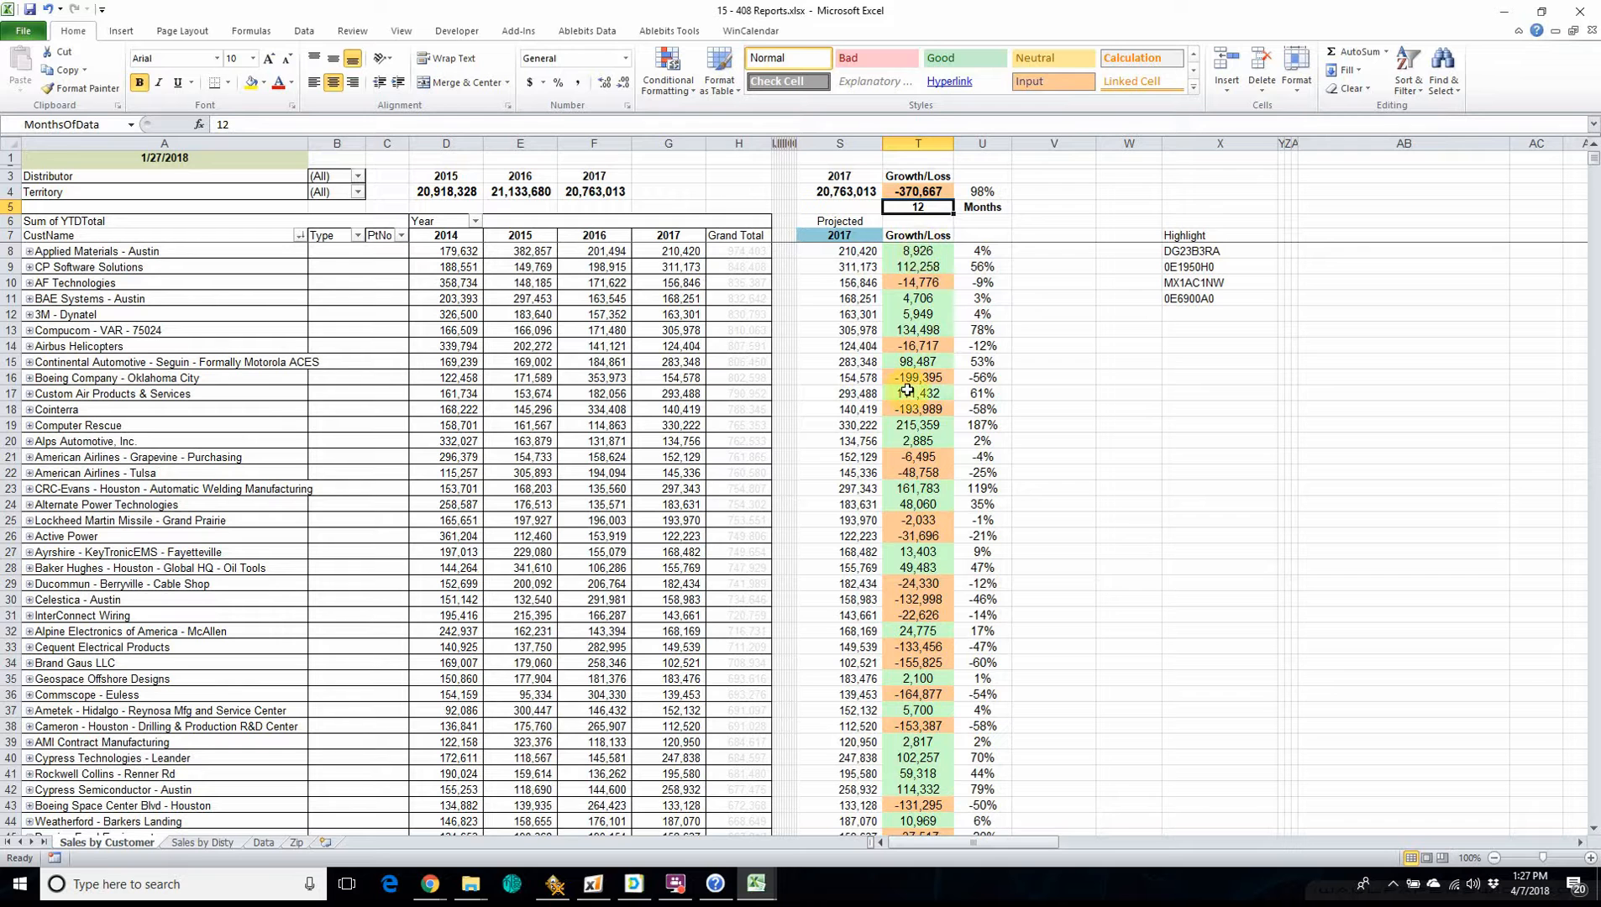
pyautogui.click(918, 249)
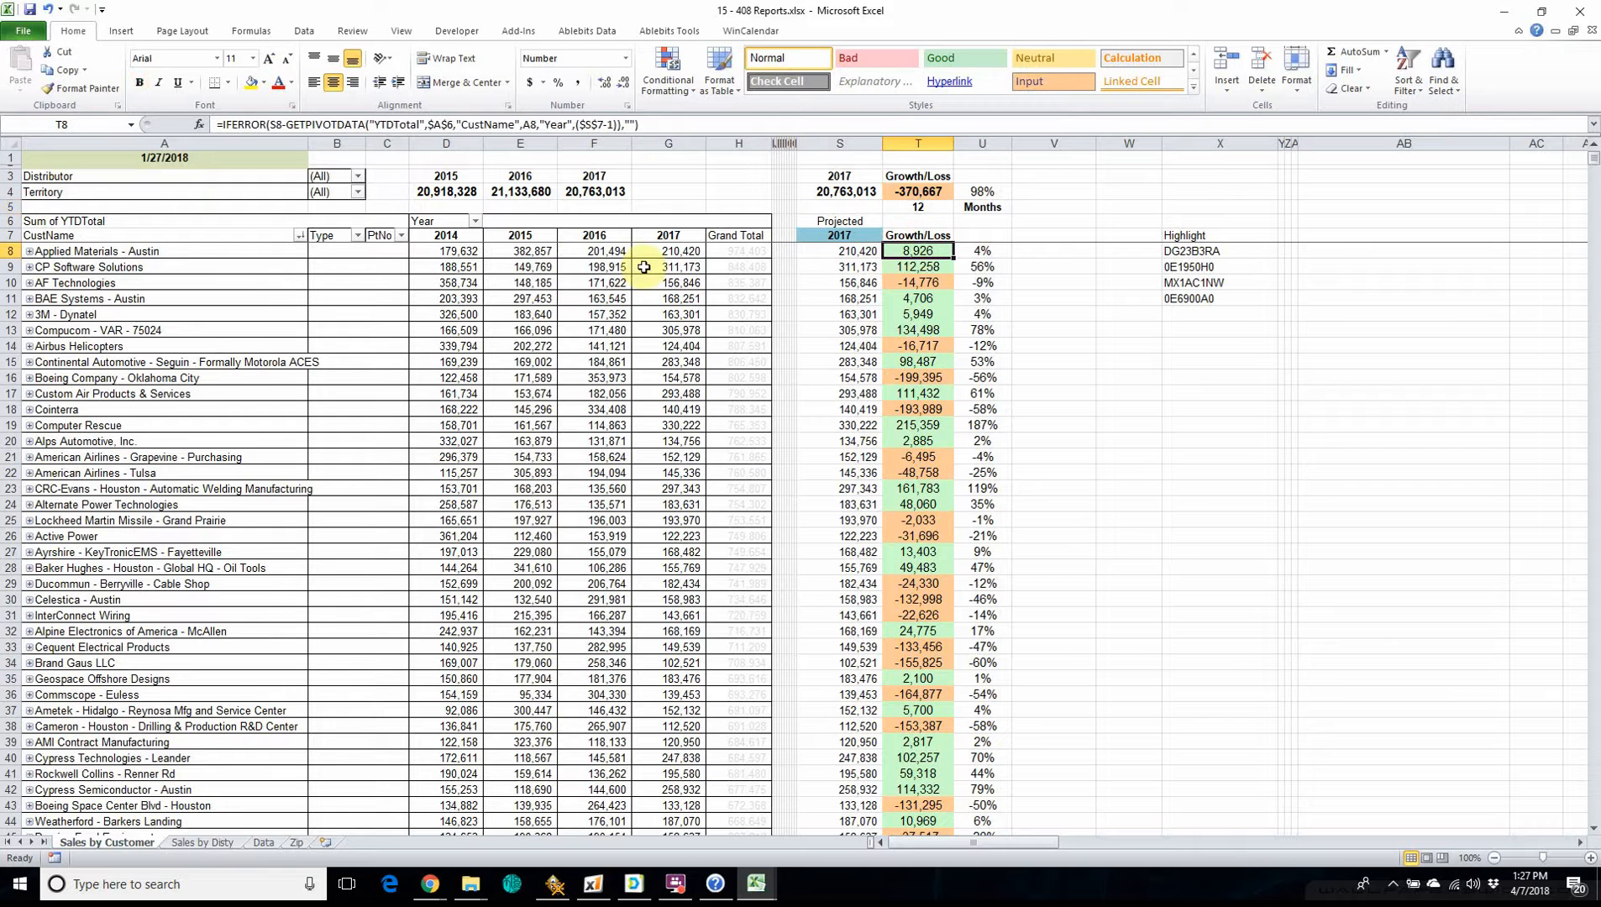
pyautogui.click(995, 252)
pyautogui.scroll(-5, 916, 285)
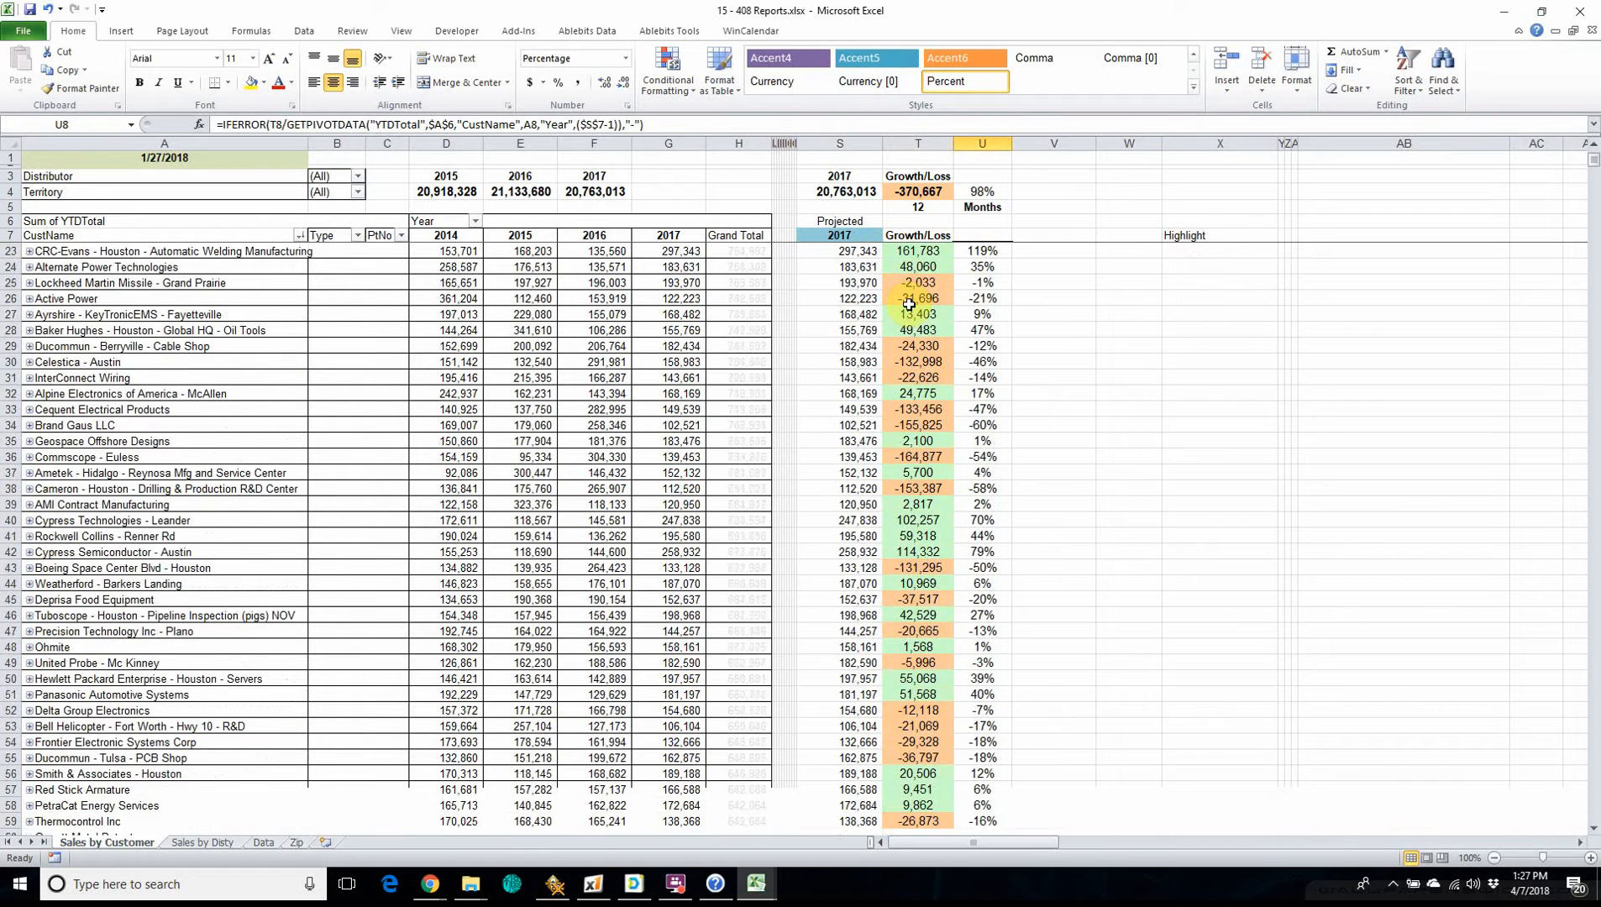
pyautogui.scroll(5, 893, 312)
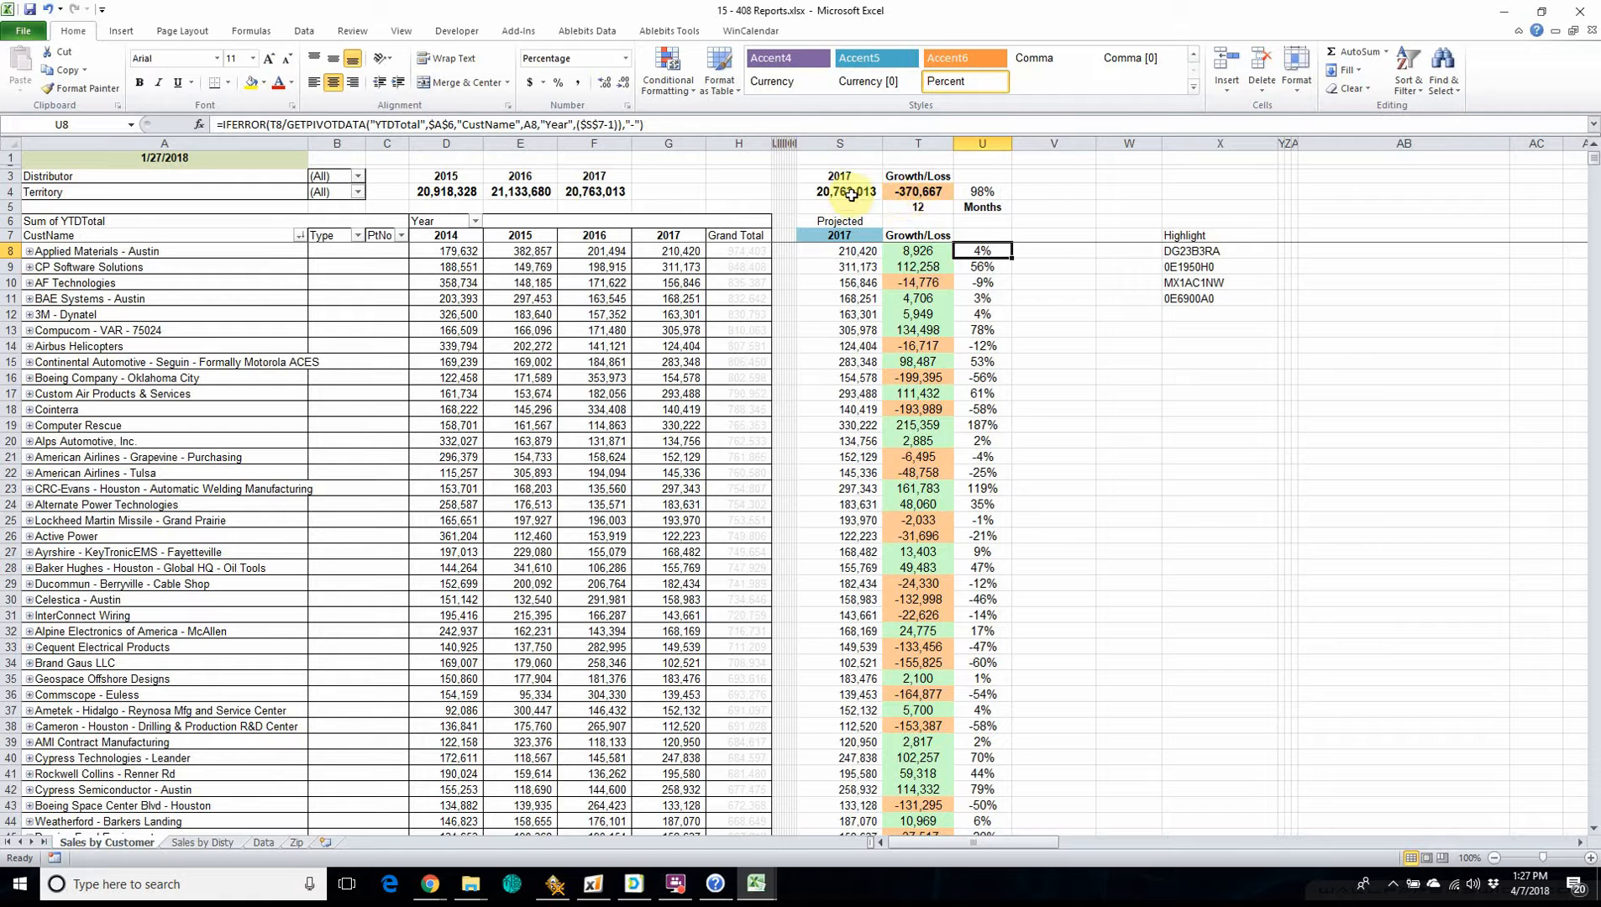
pyautogui.click(993, 194)
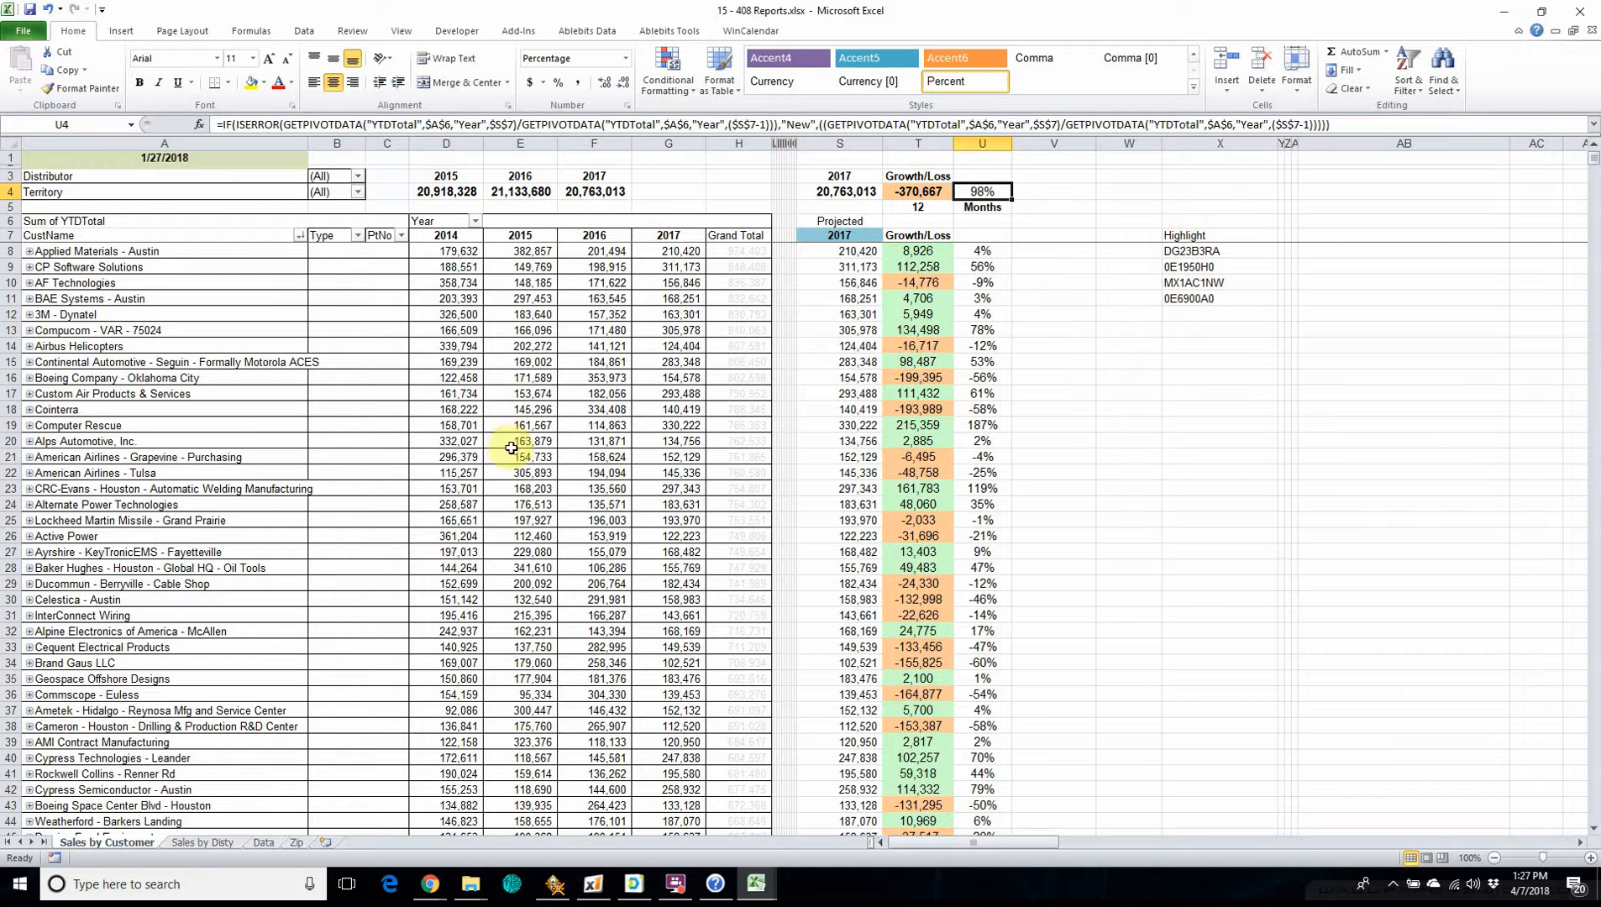
pyautogui.moveTo(645, 425)
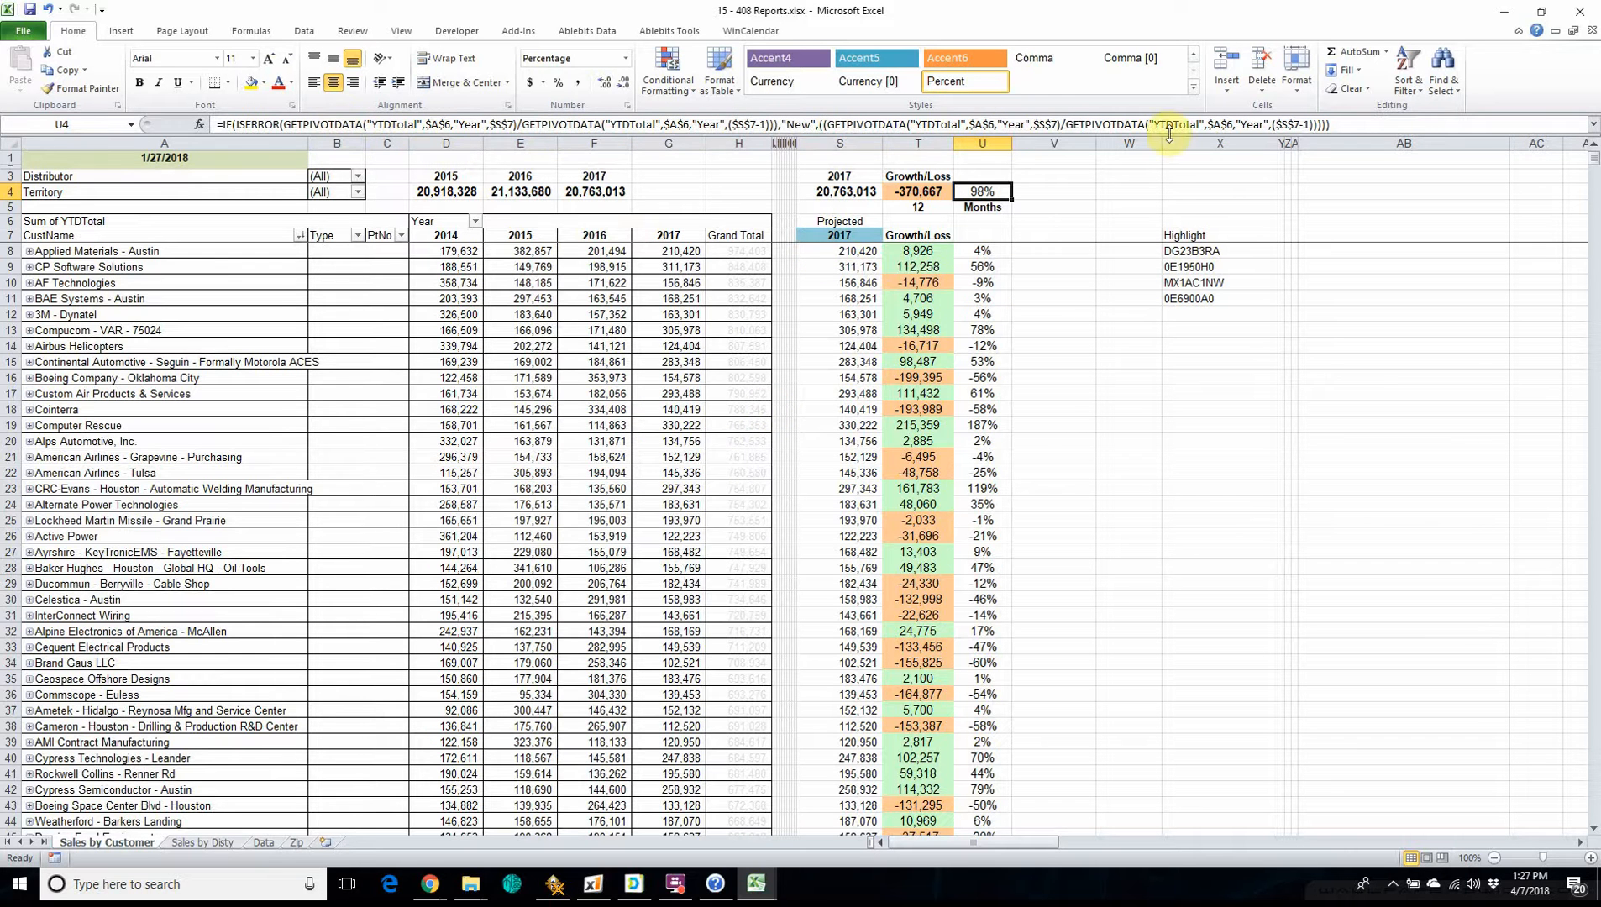
pyautogui.click(1092, 327)
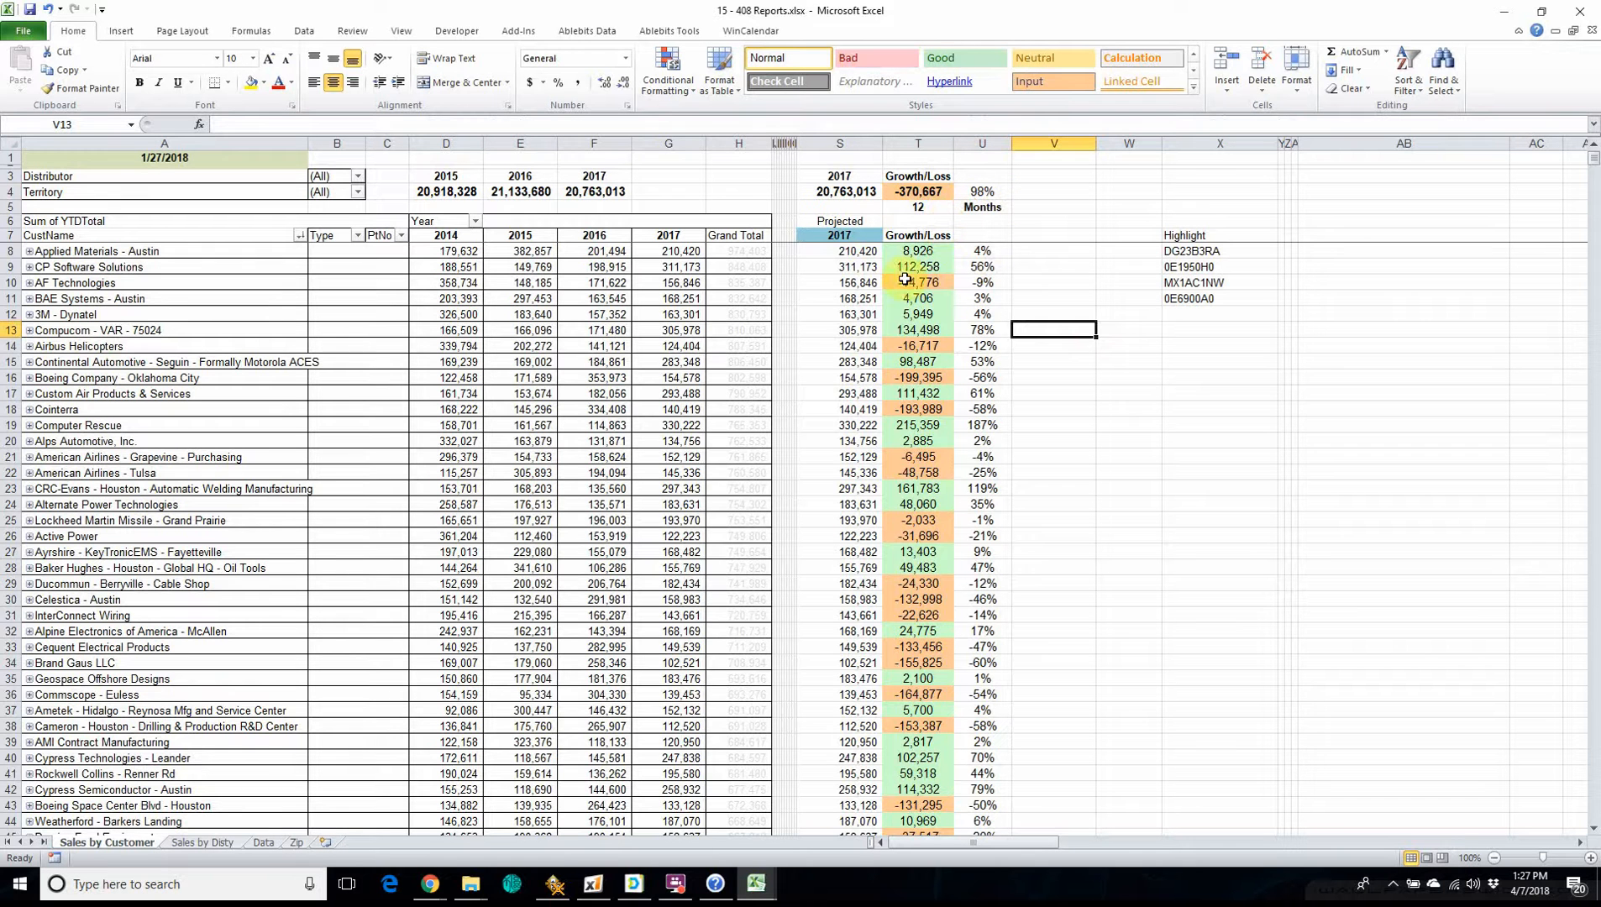
# Review the formulas for the 2015, 2016 and 2017 totals above the pivot table and skim the customer rows.
pyautogui.click(461, 196)
pyautogui.click(507, 192)
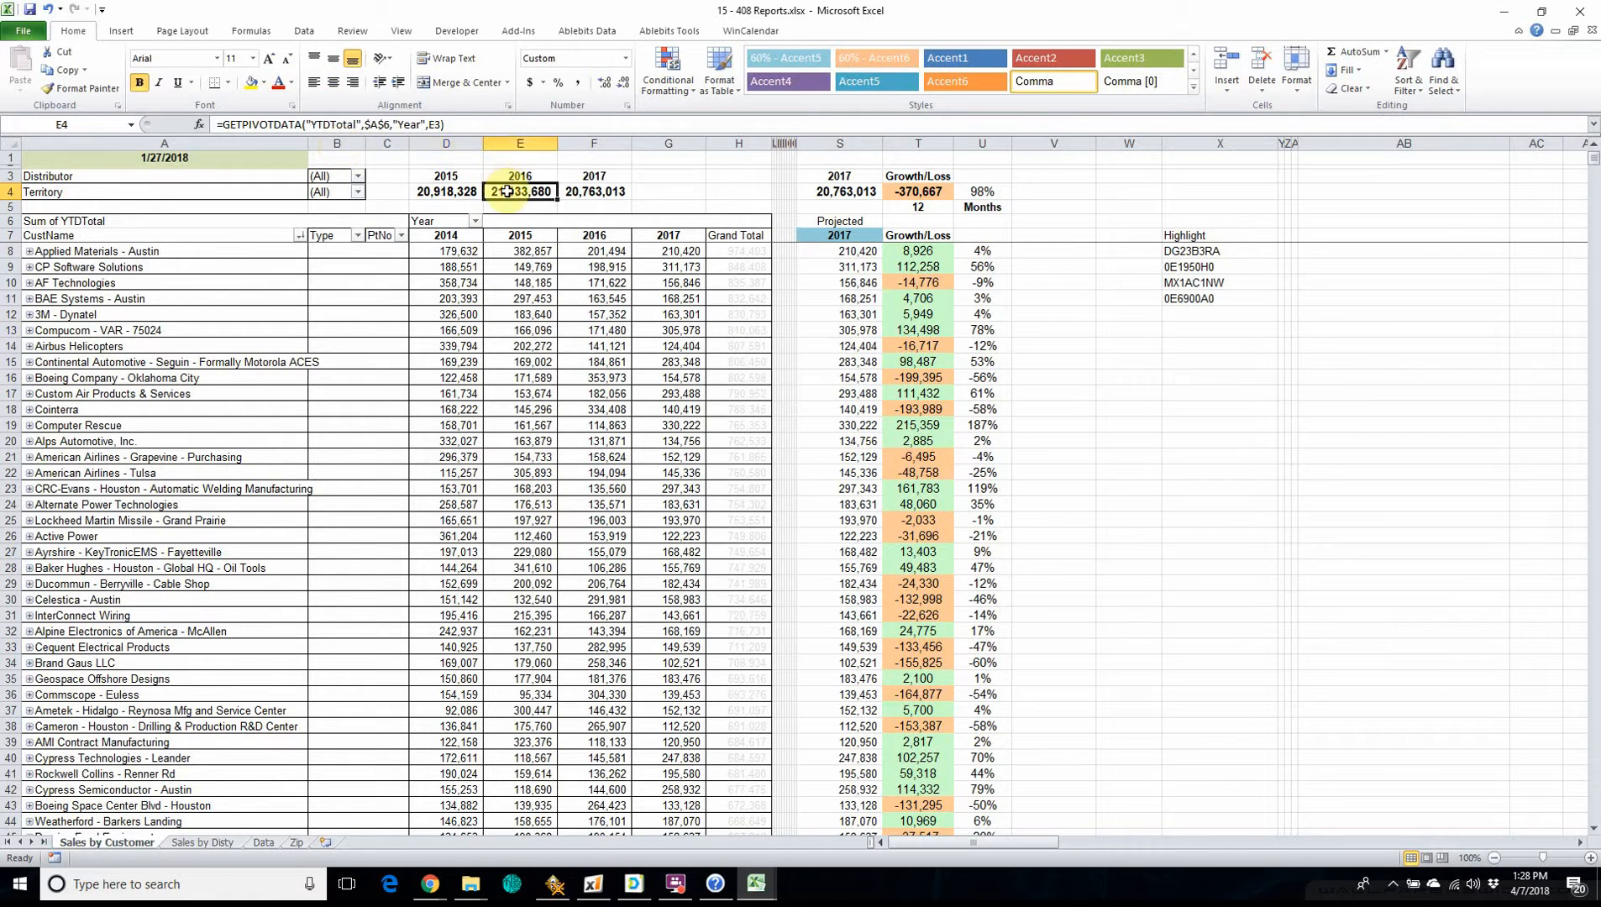
pyautogui.click(615, 192)
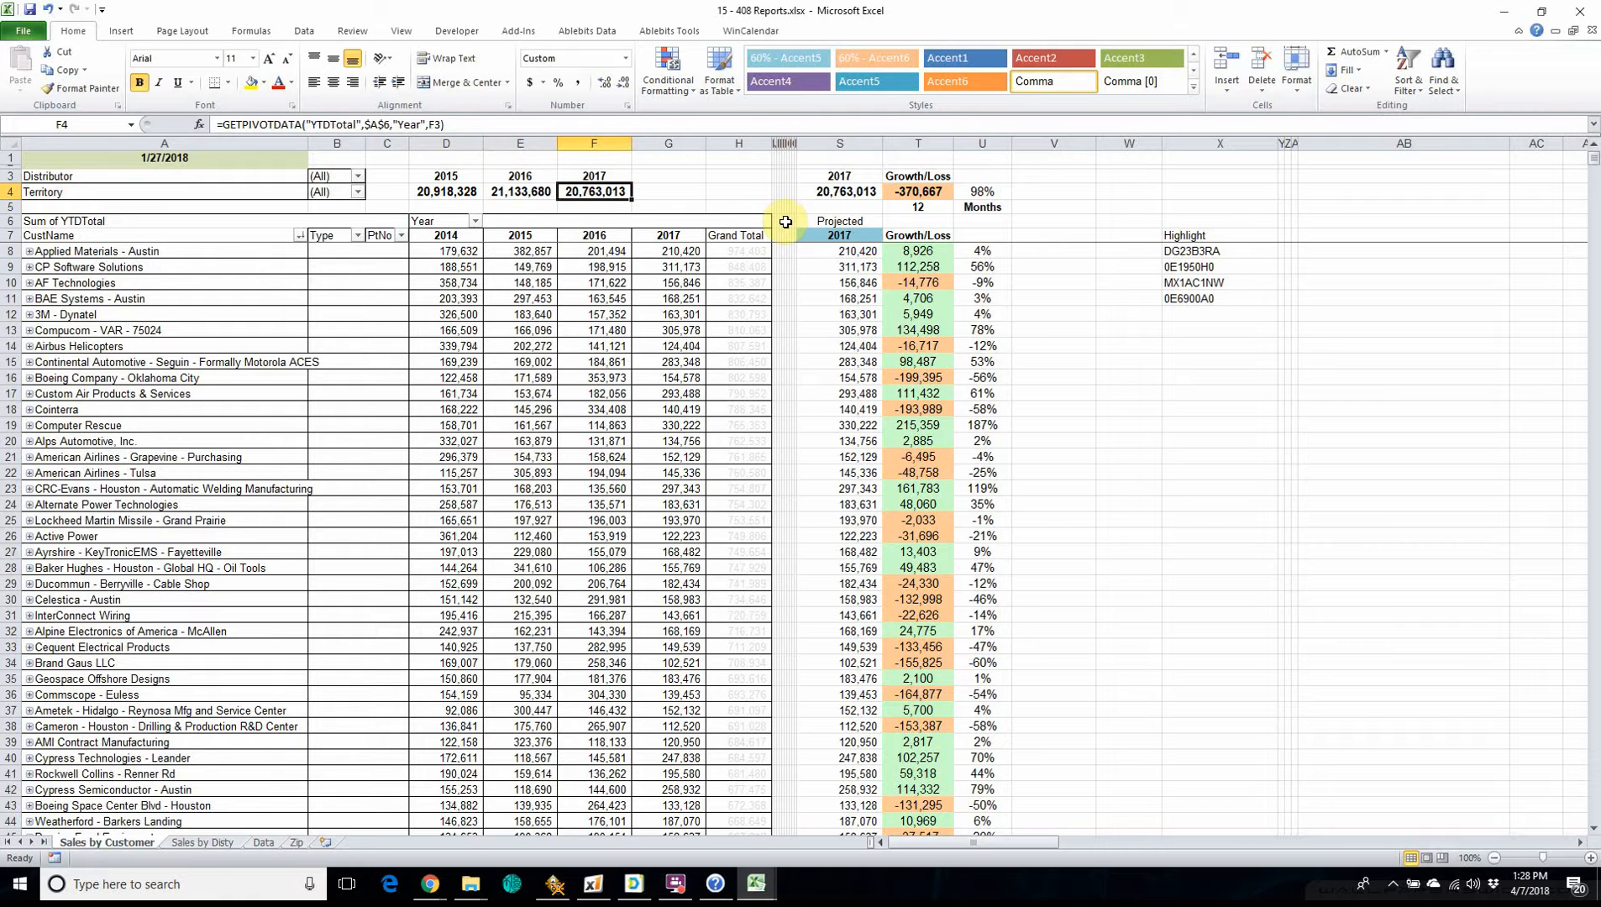
pyautogui.scroll(-3, 652, 533)
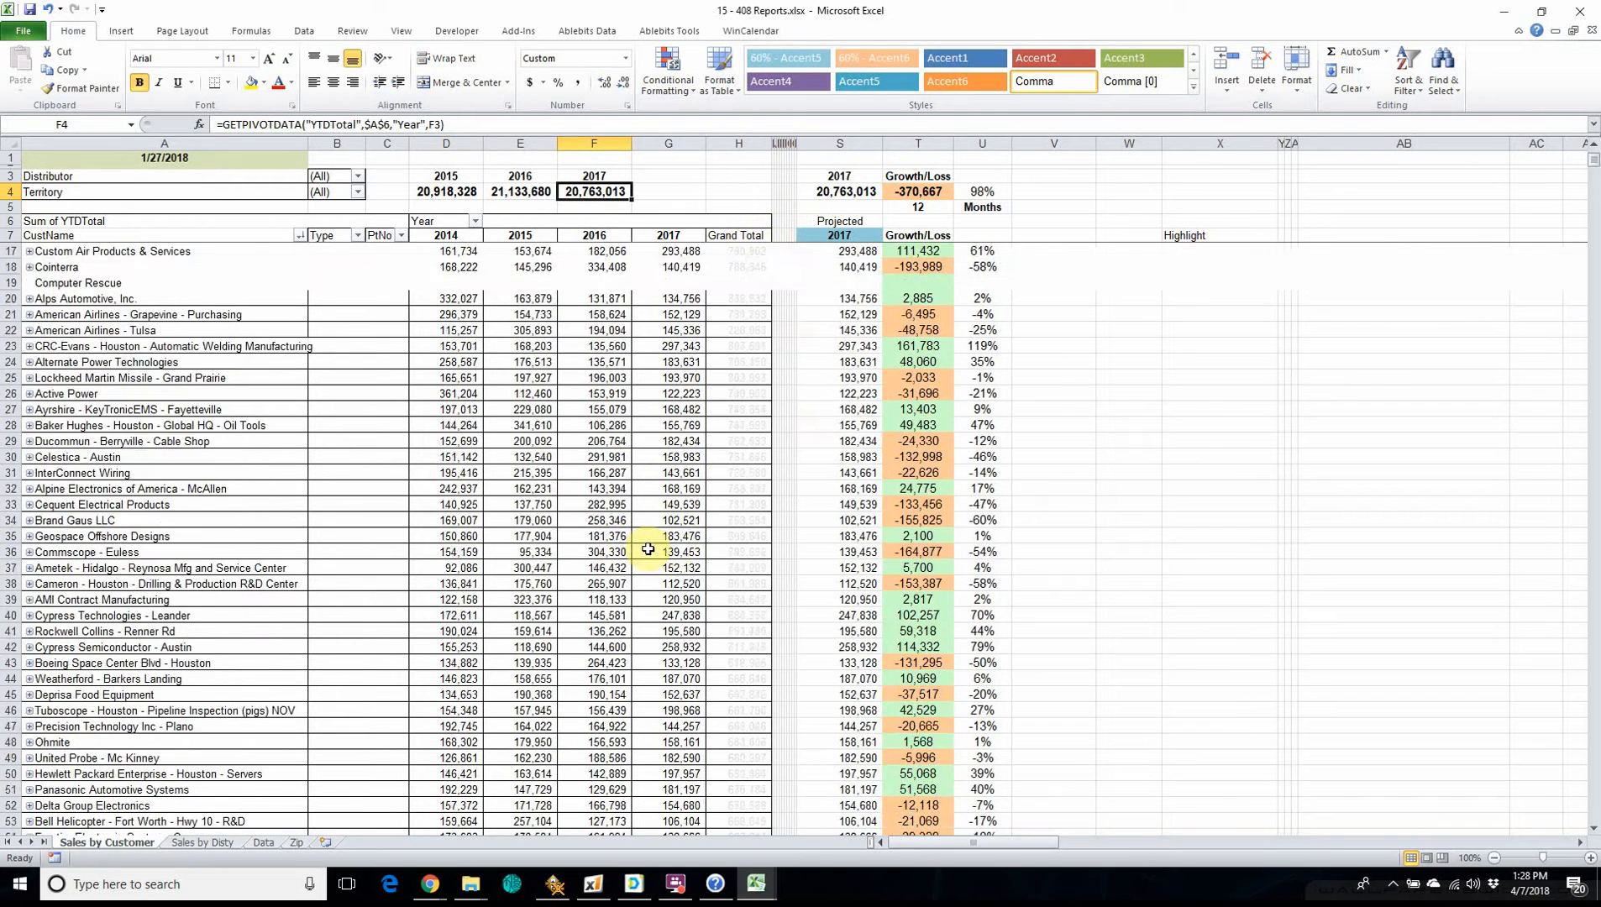
pyautogui.scroll(3, 631, 543)
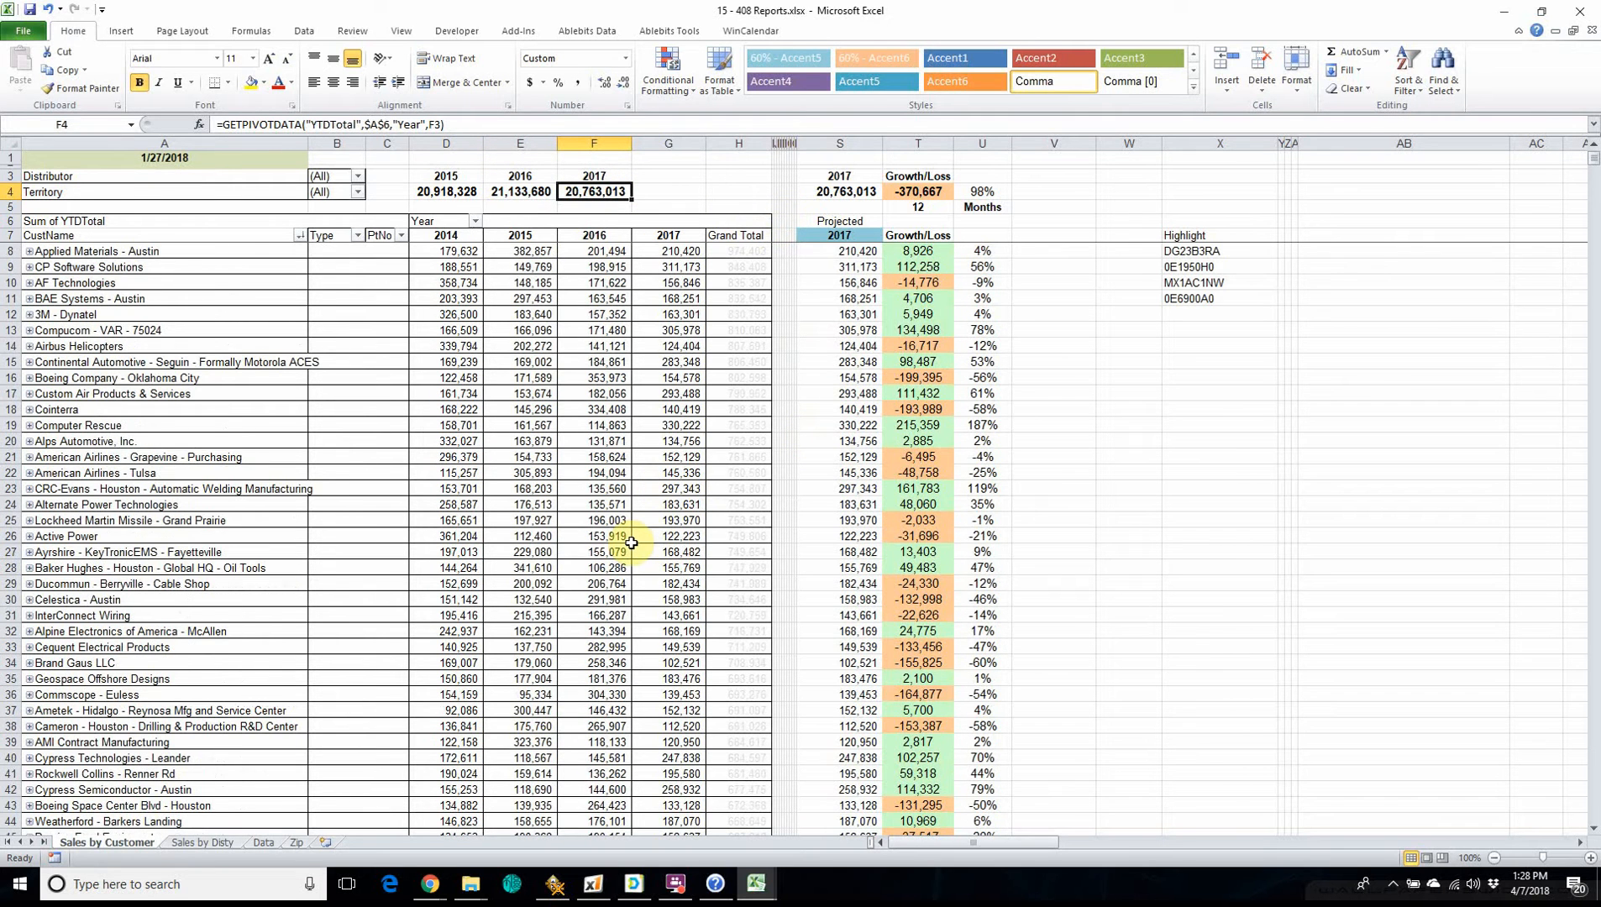
# Check which data source the pivot table on the Sales by Disty sheet uses, leaving it as is.
pyautogui.click(205, 843)
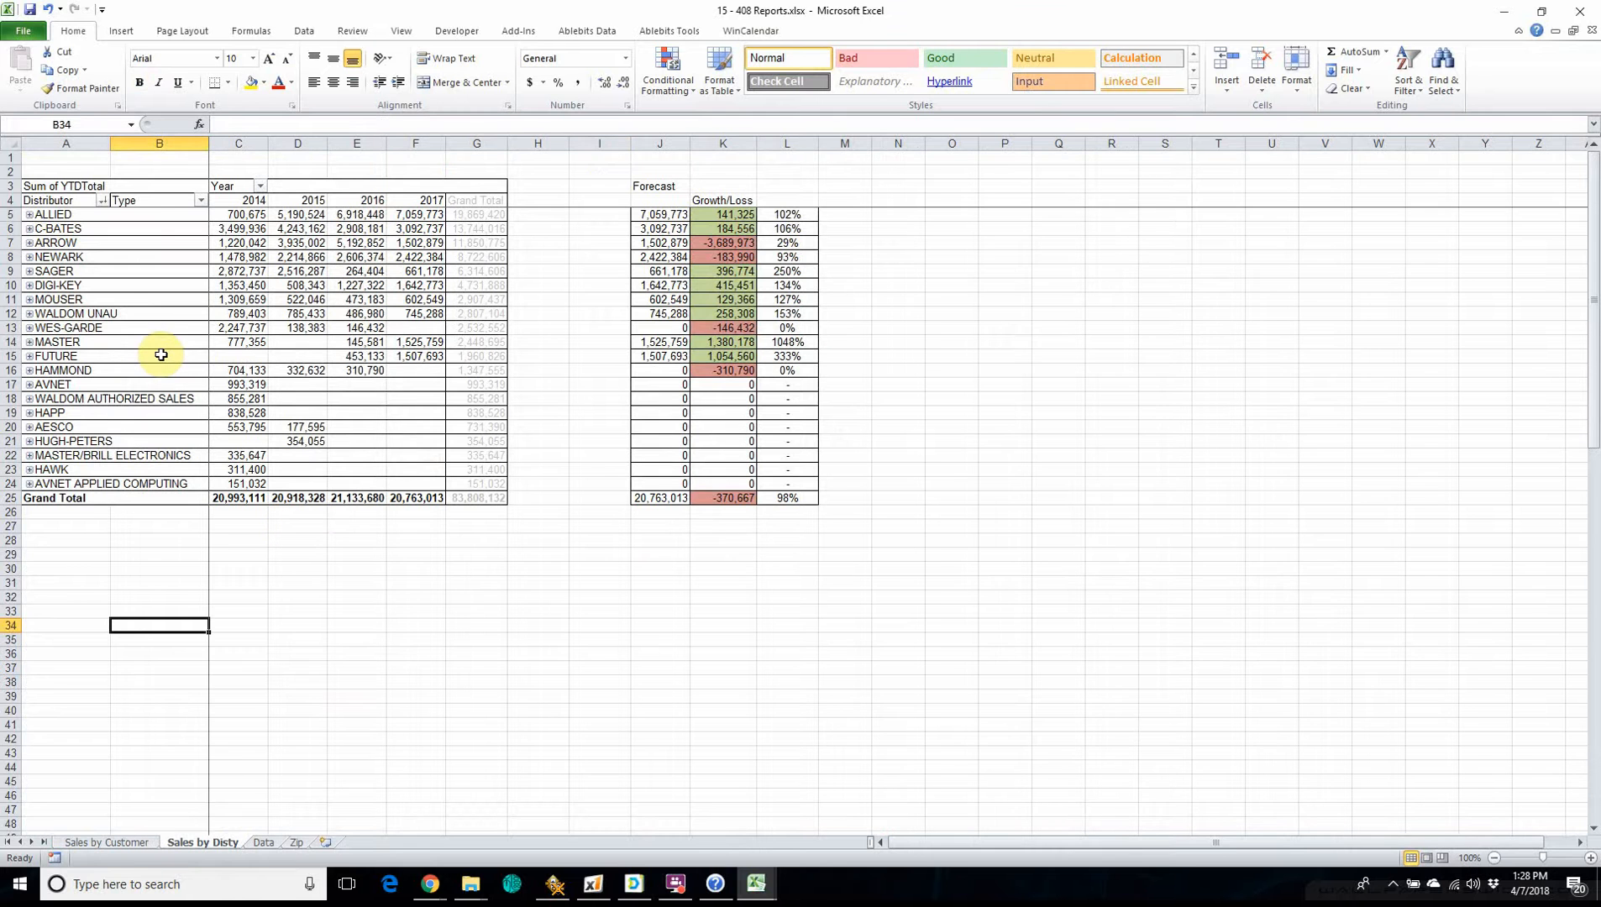
pyautogui.click(132, 285)
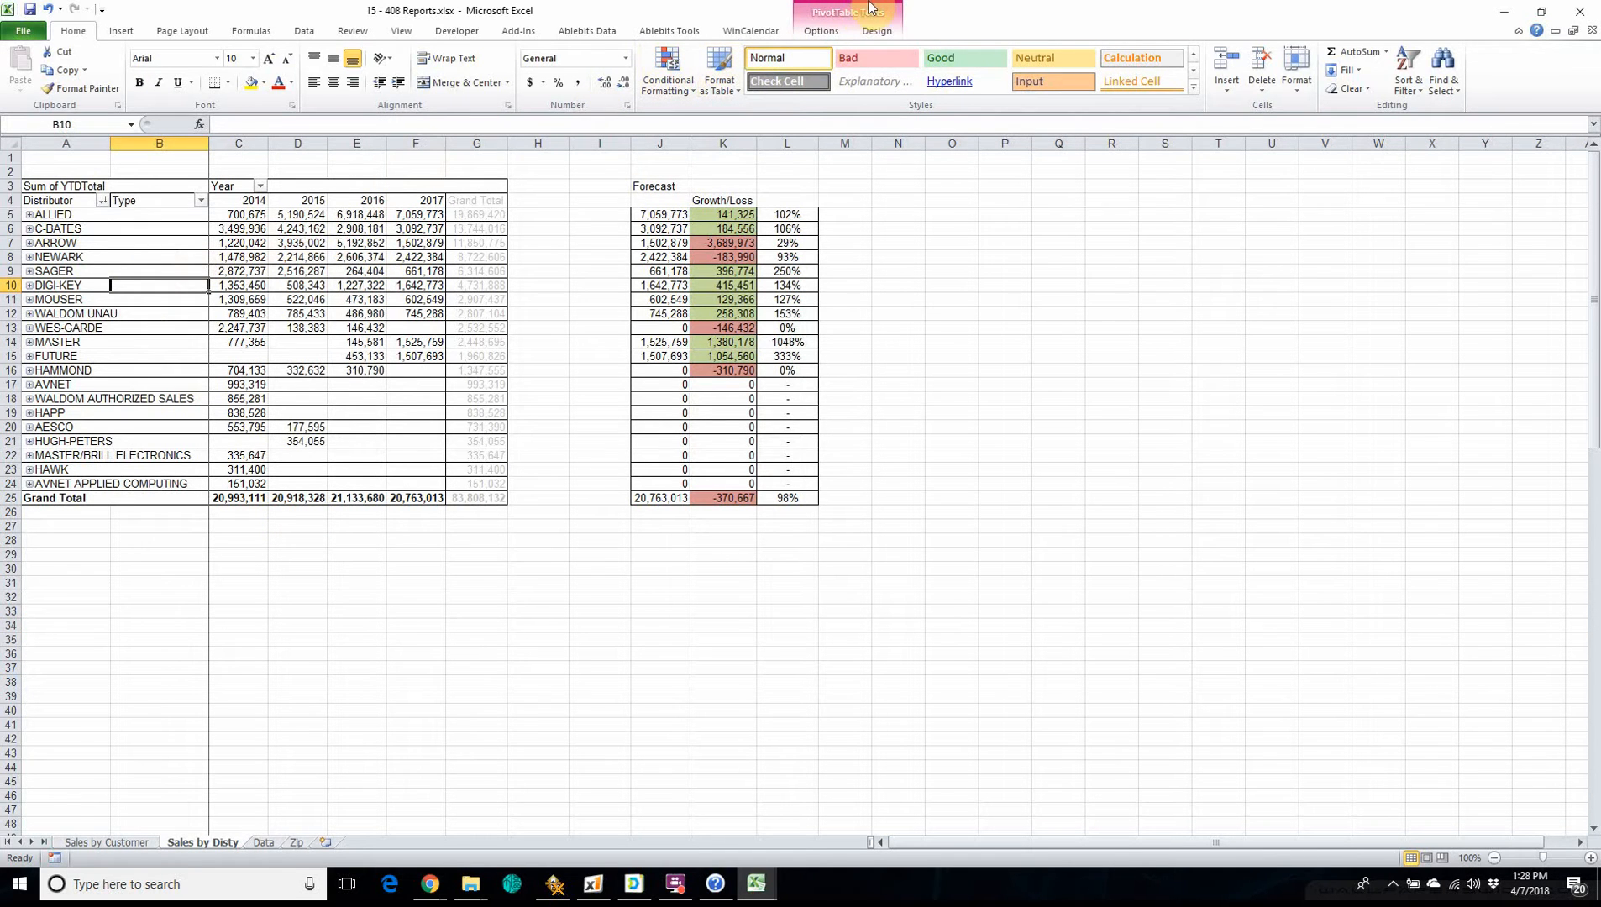
pyautogui.click(821, 30)
pyautogui.click(568, 59)
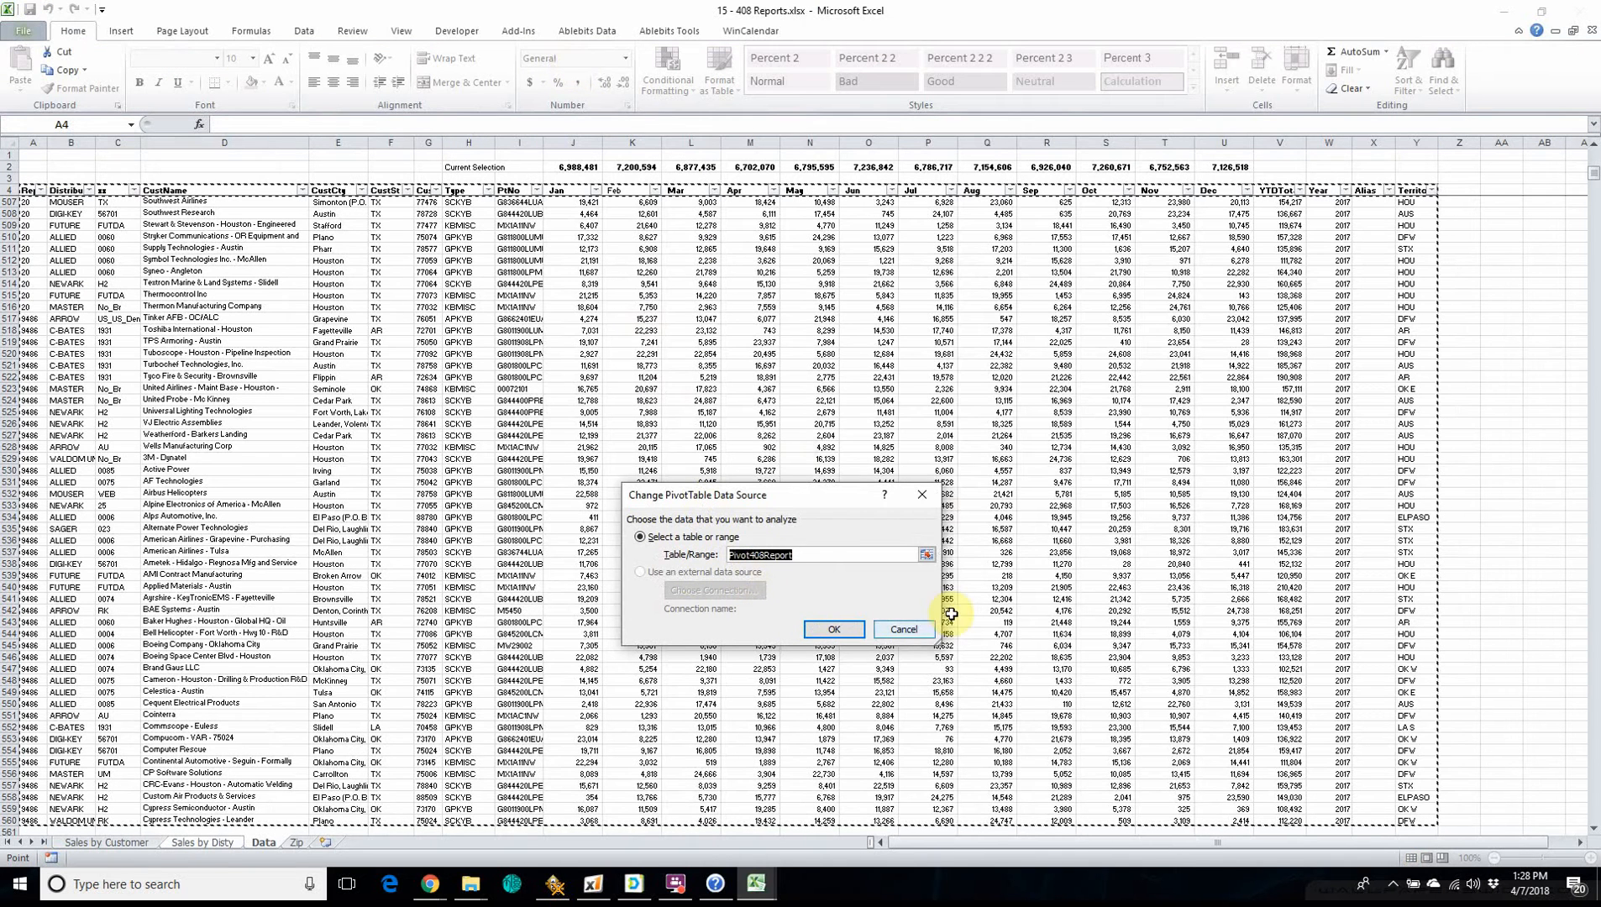
pyautogui.click(902, 630)
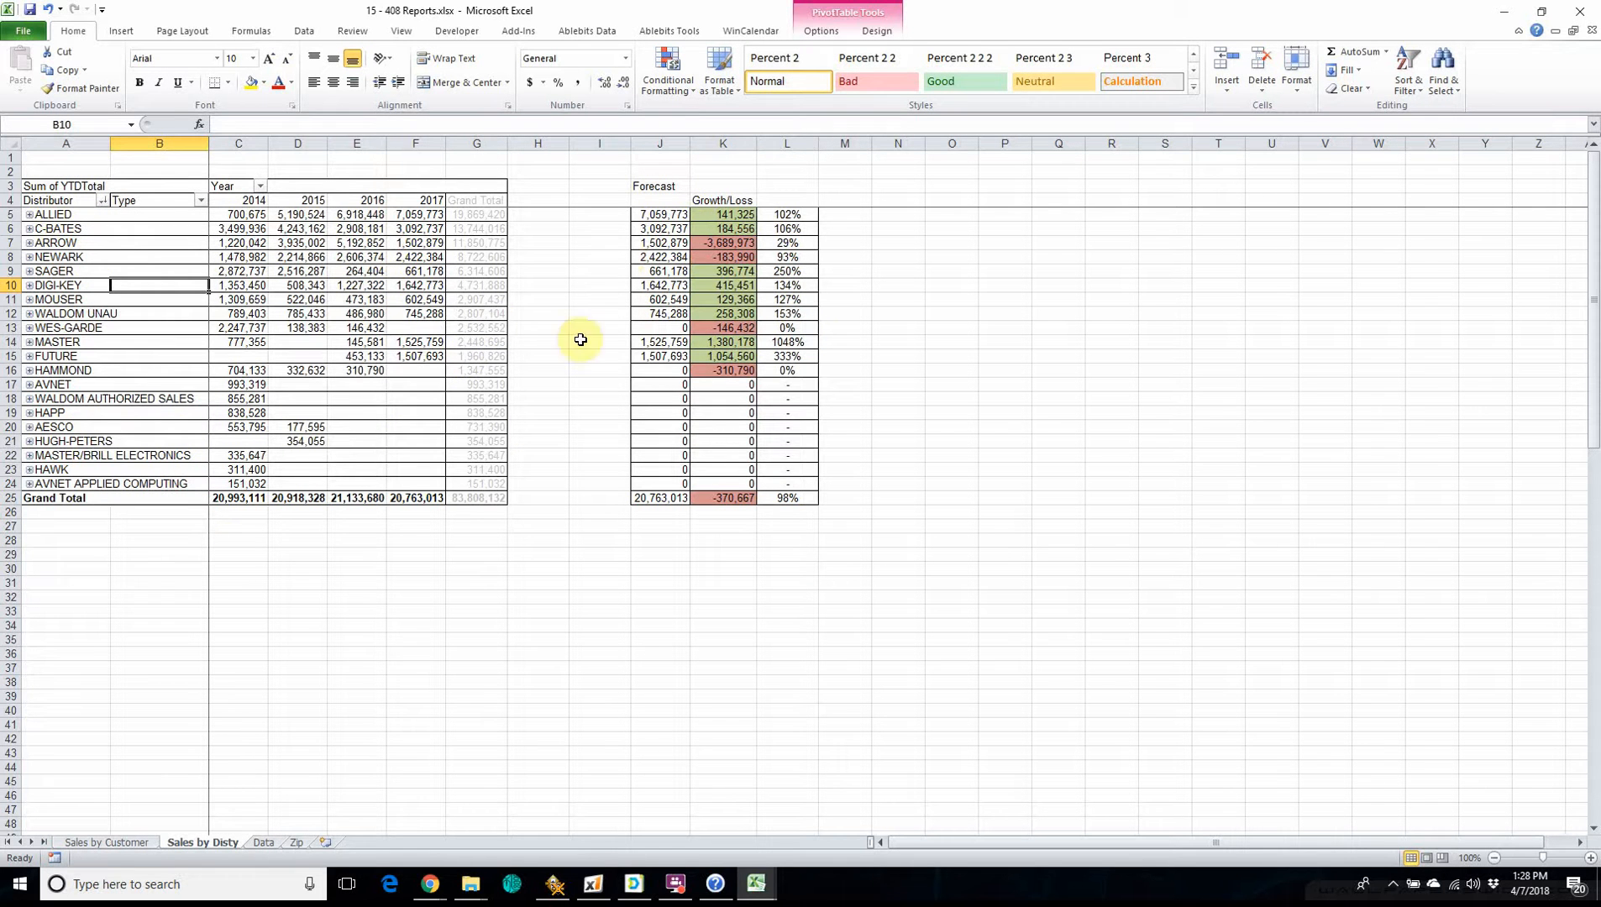
# Inspect the forecast formula for ALLIED on Sales by Disty and compare it with the months-of-data figure on the Sales by Customer sheet.
pyautogui.click(652, 215)
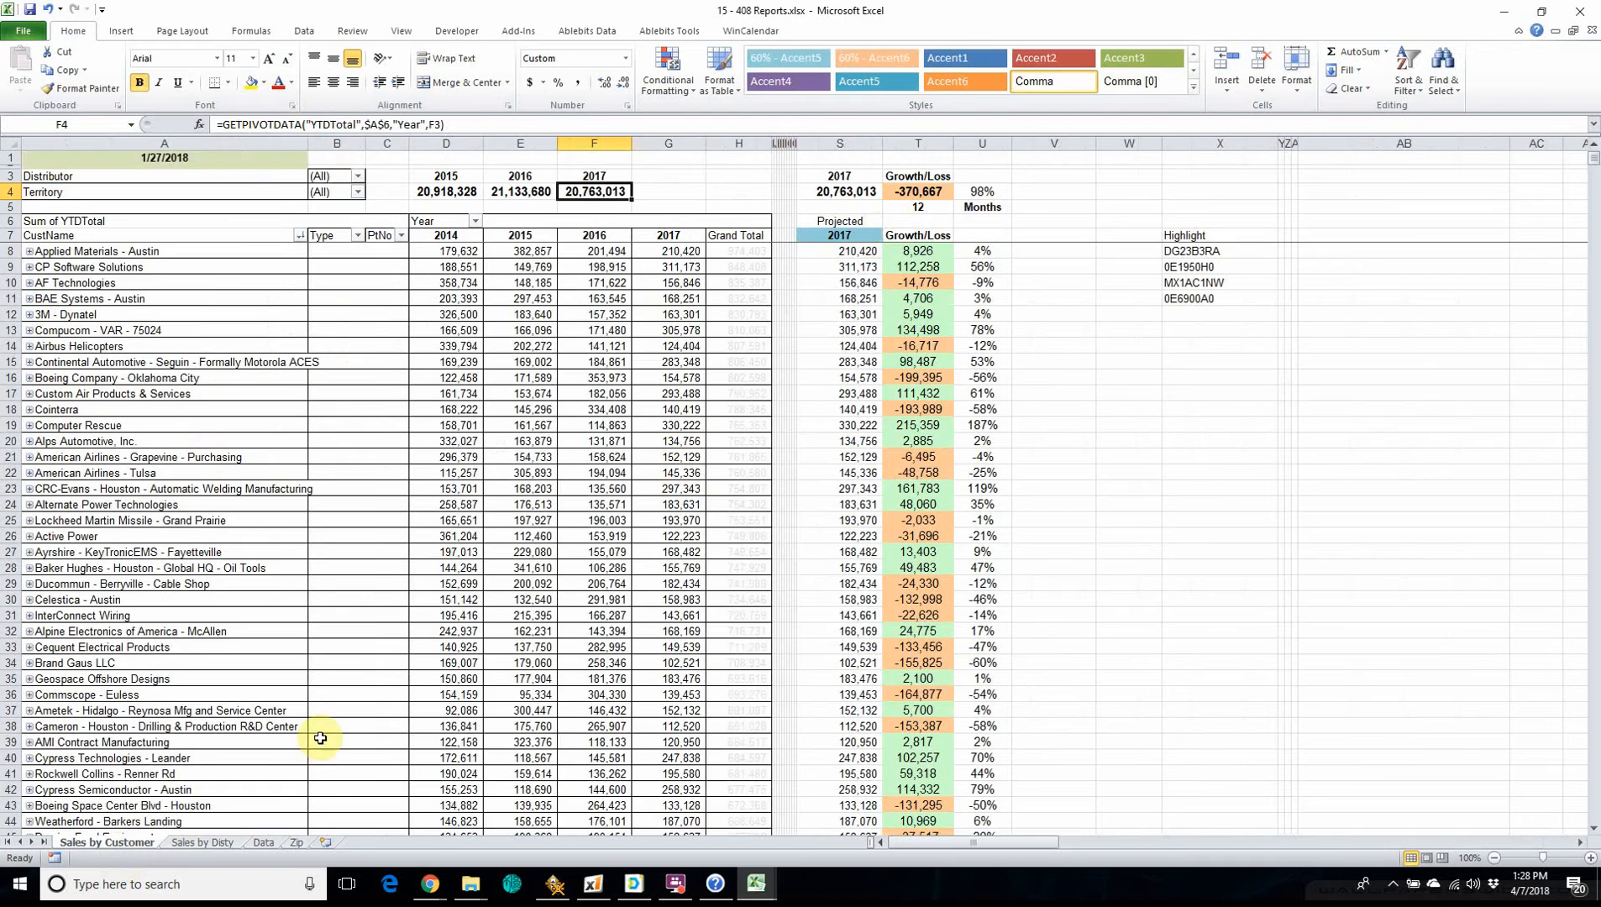
pyautogui.click(124, 844)
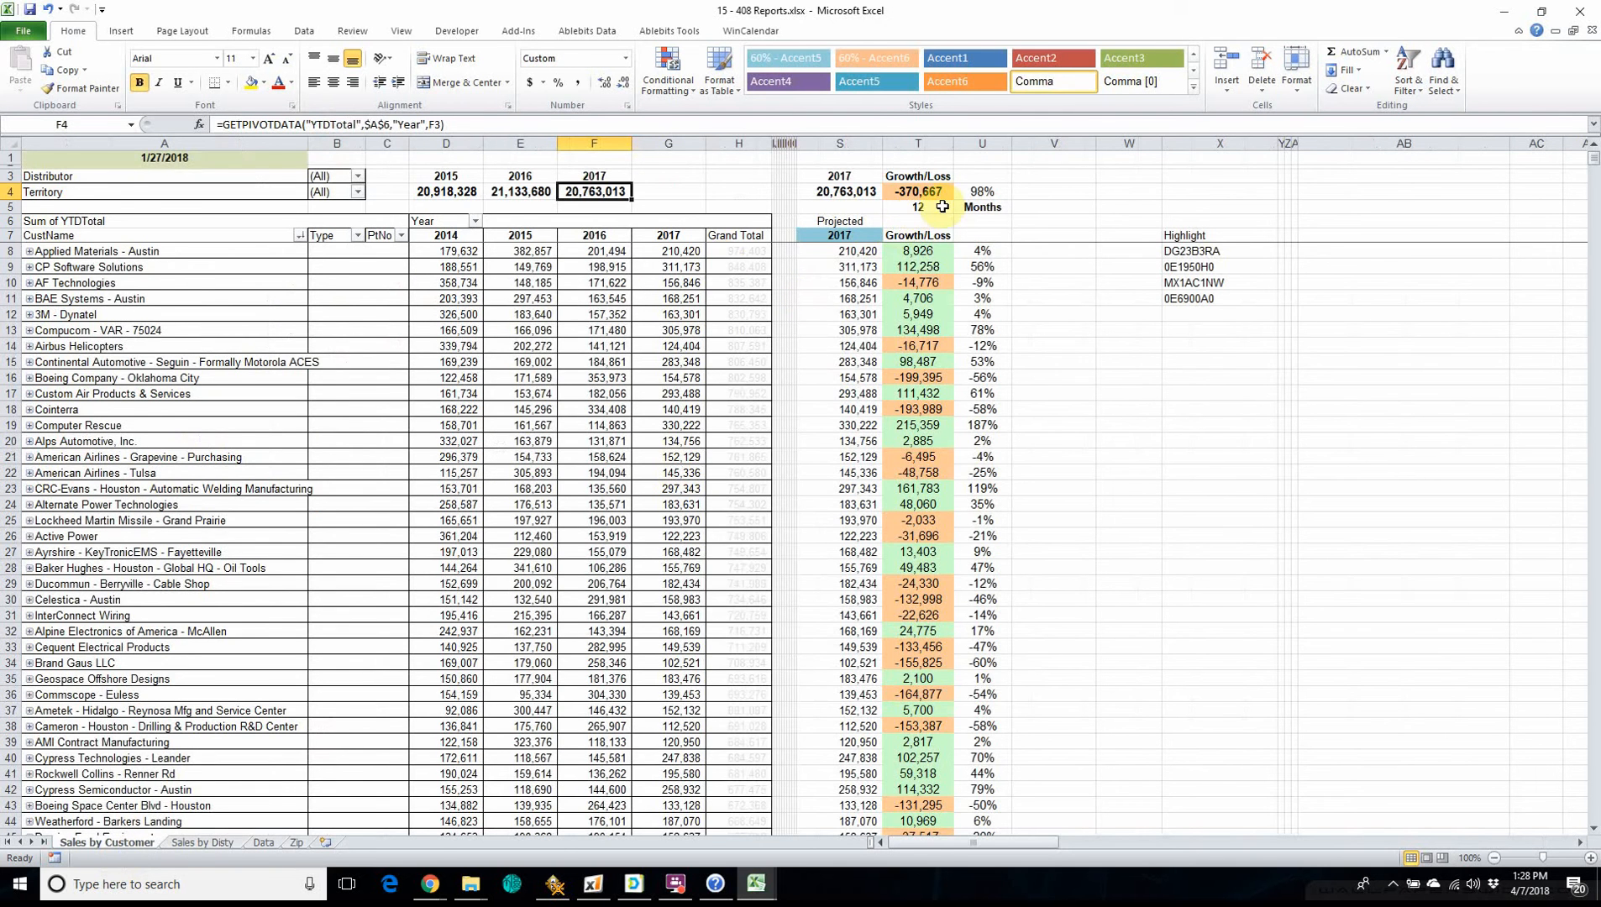
pyautogui.click(206, 844)
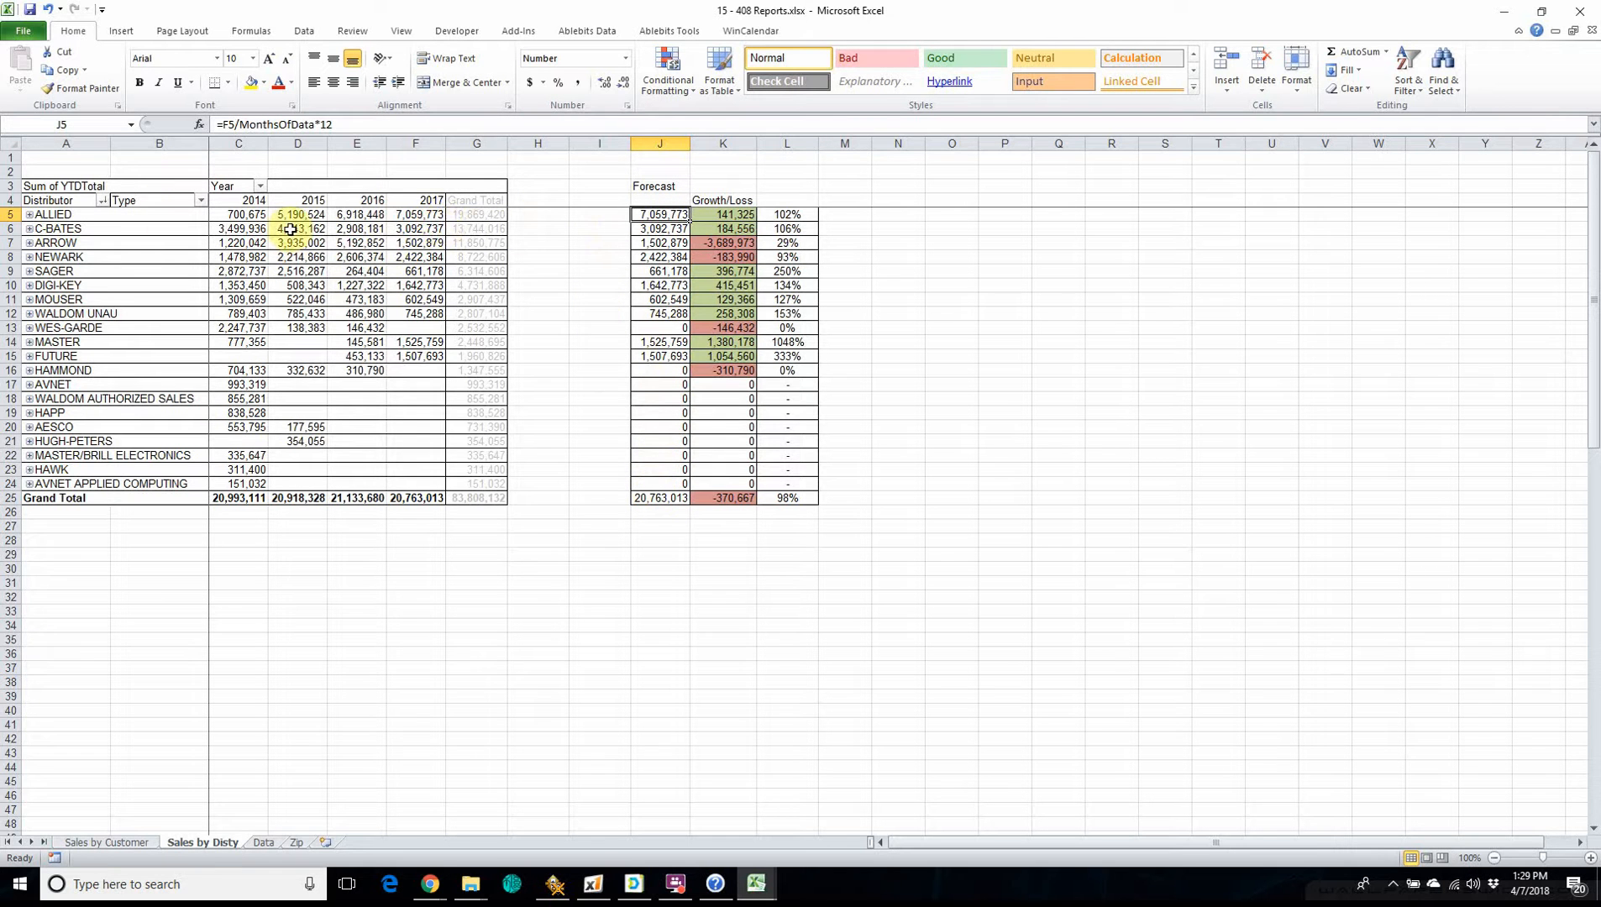
# Enter a formula in cell I5 of Sales by Disty dividing the pivot table's 2017 grand total by F5.
pyautogui.click(593, 214)
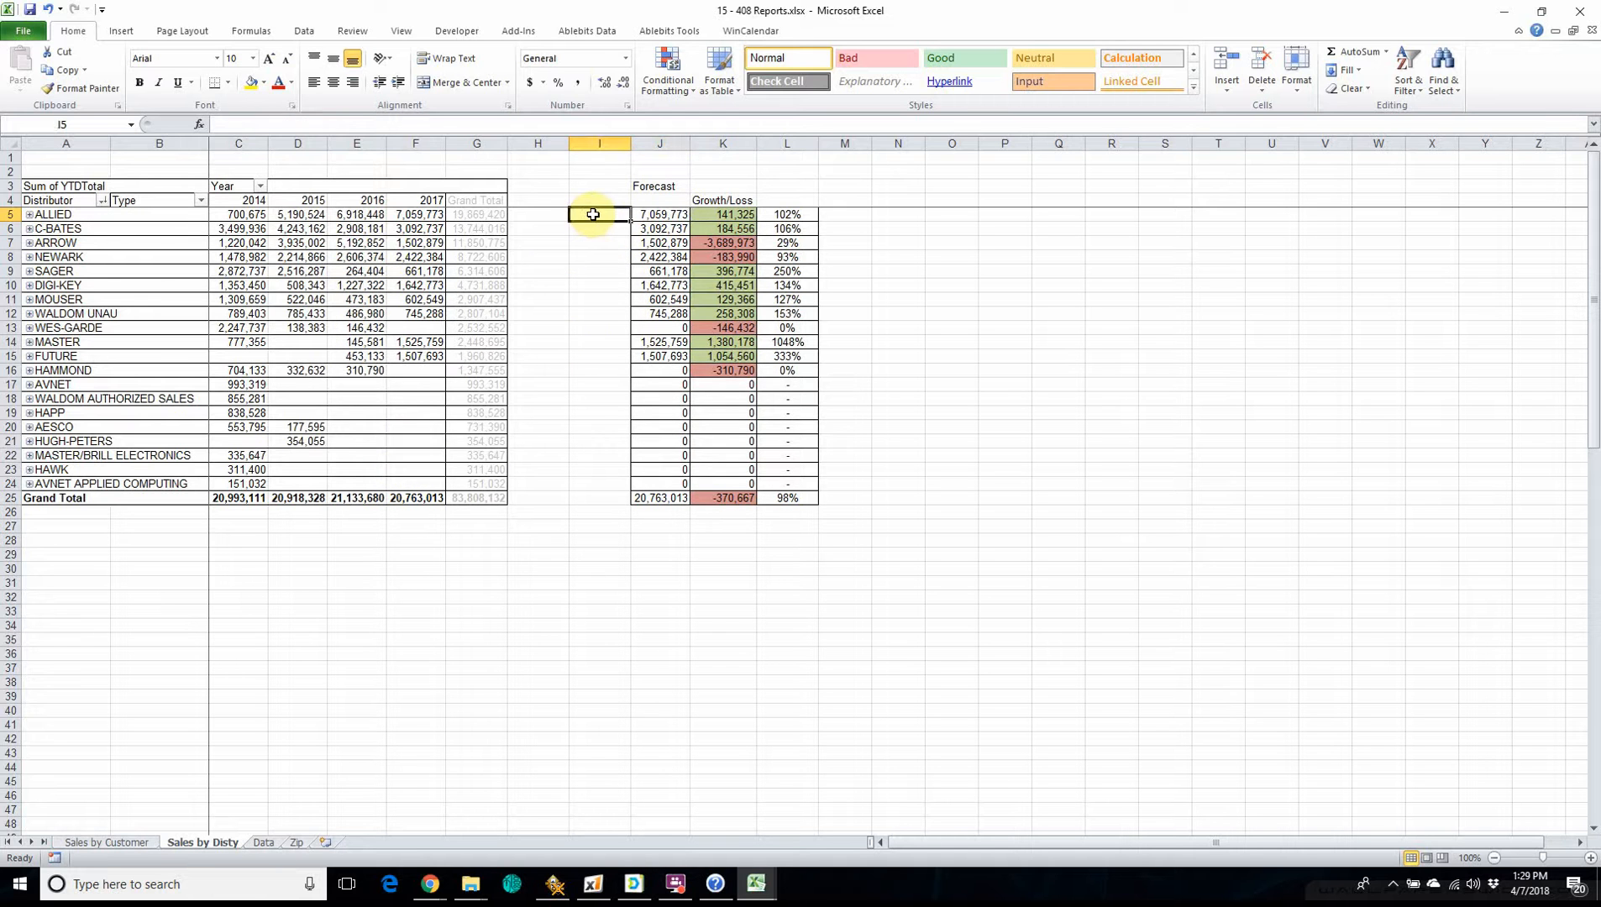
pyautogui.write('=')
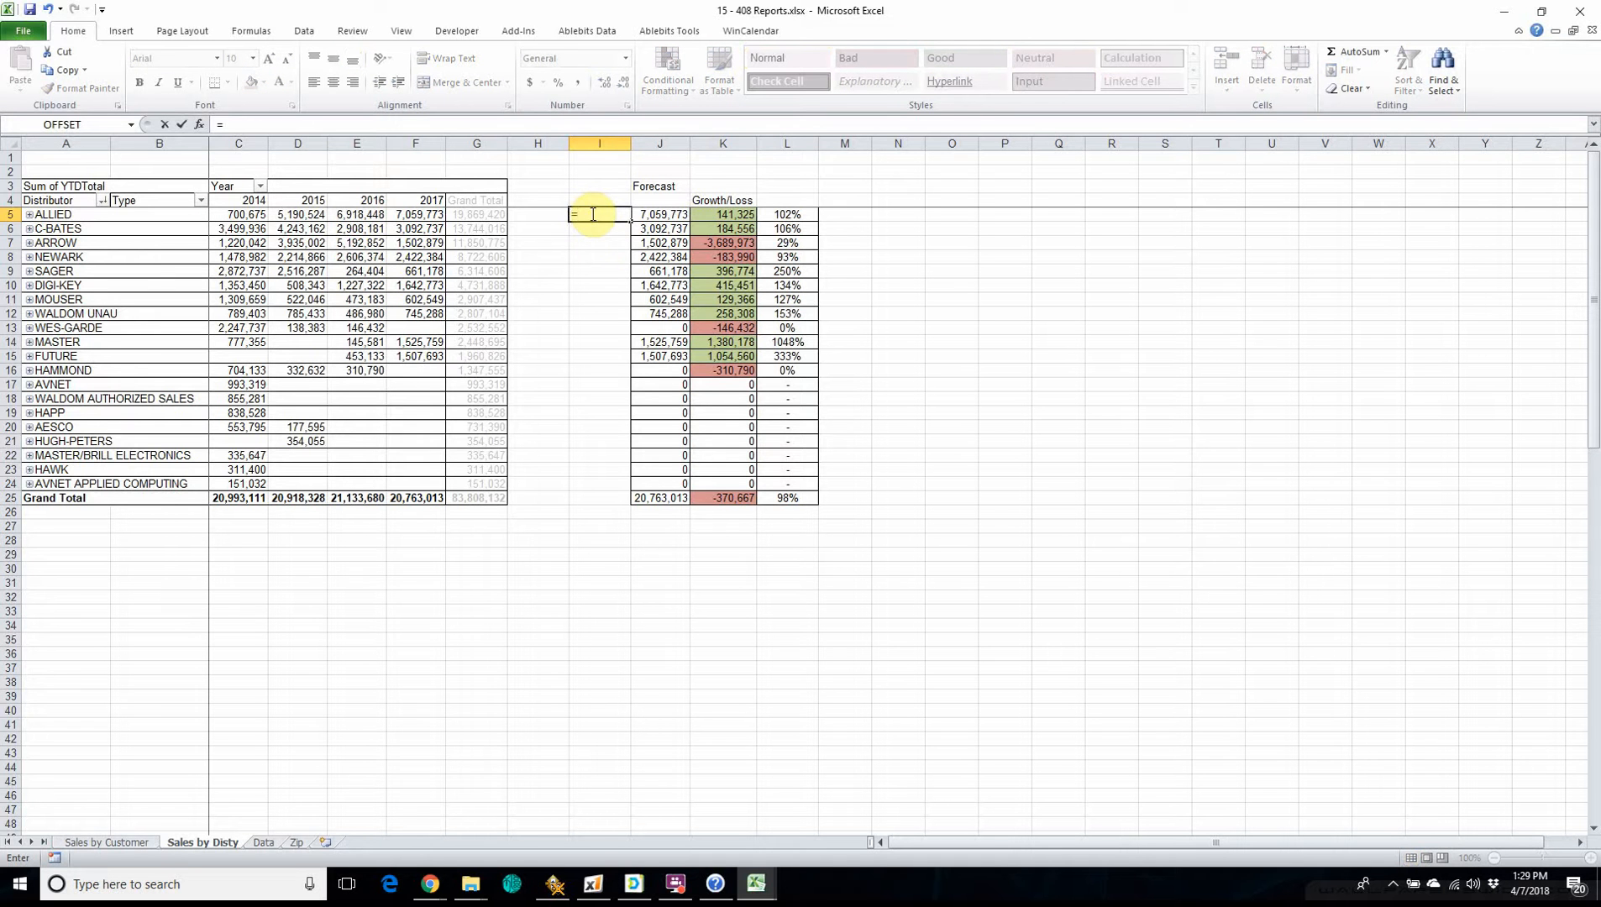
pyautogui.click(408, 498)
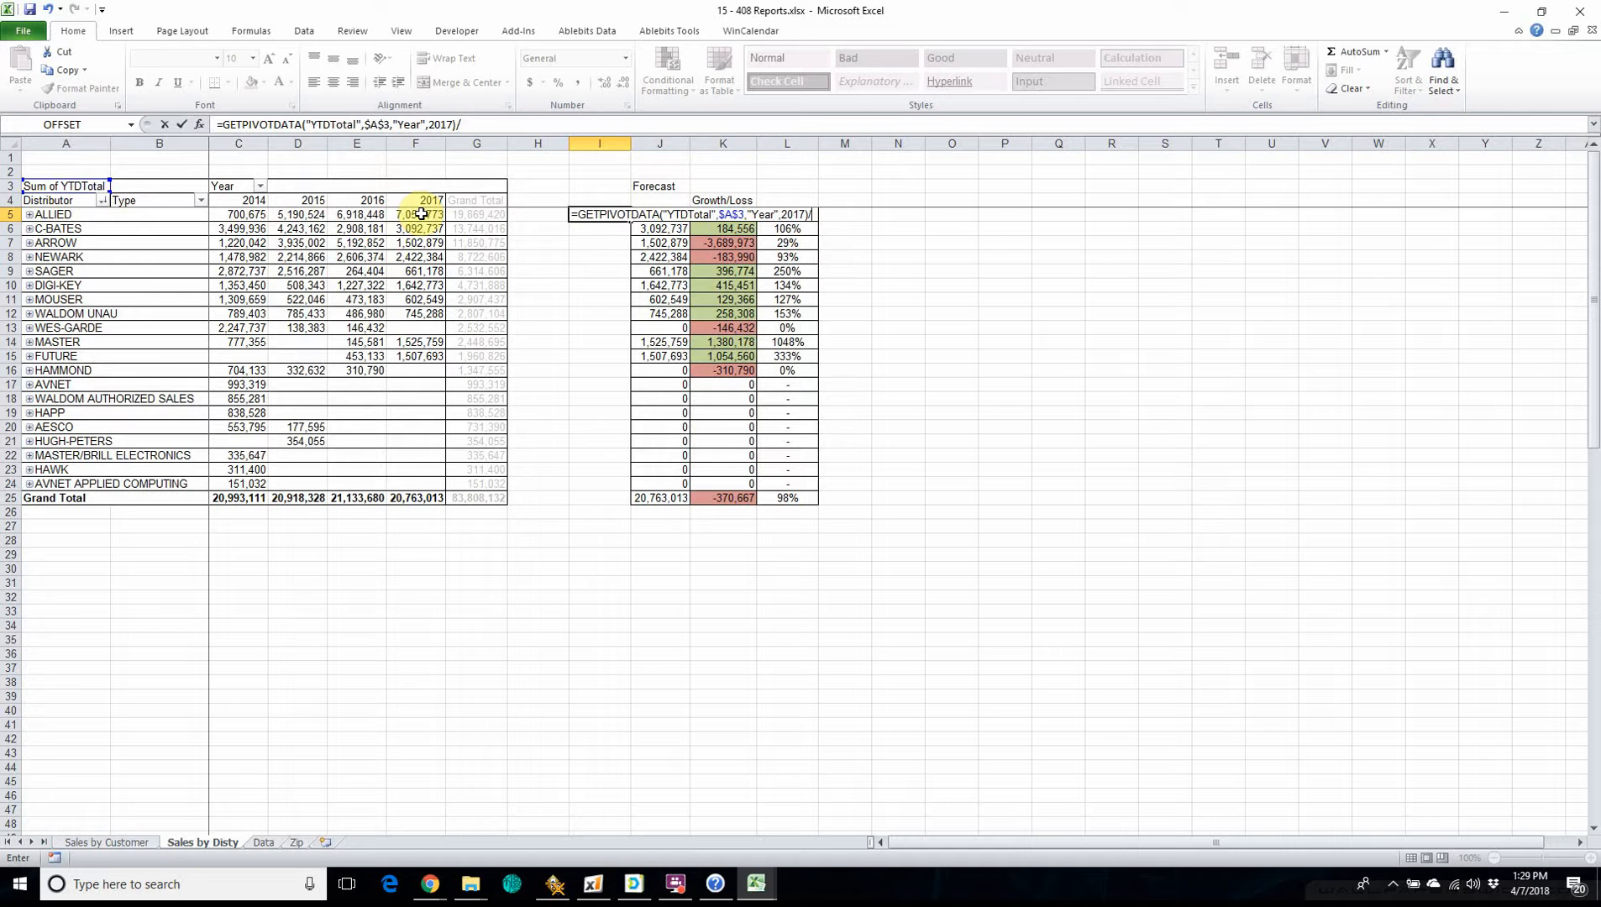
pyautogui.write('f5')
pyautogui.press('Return')
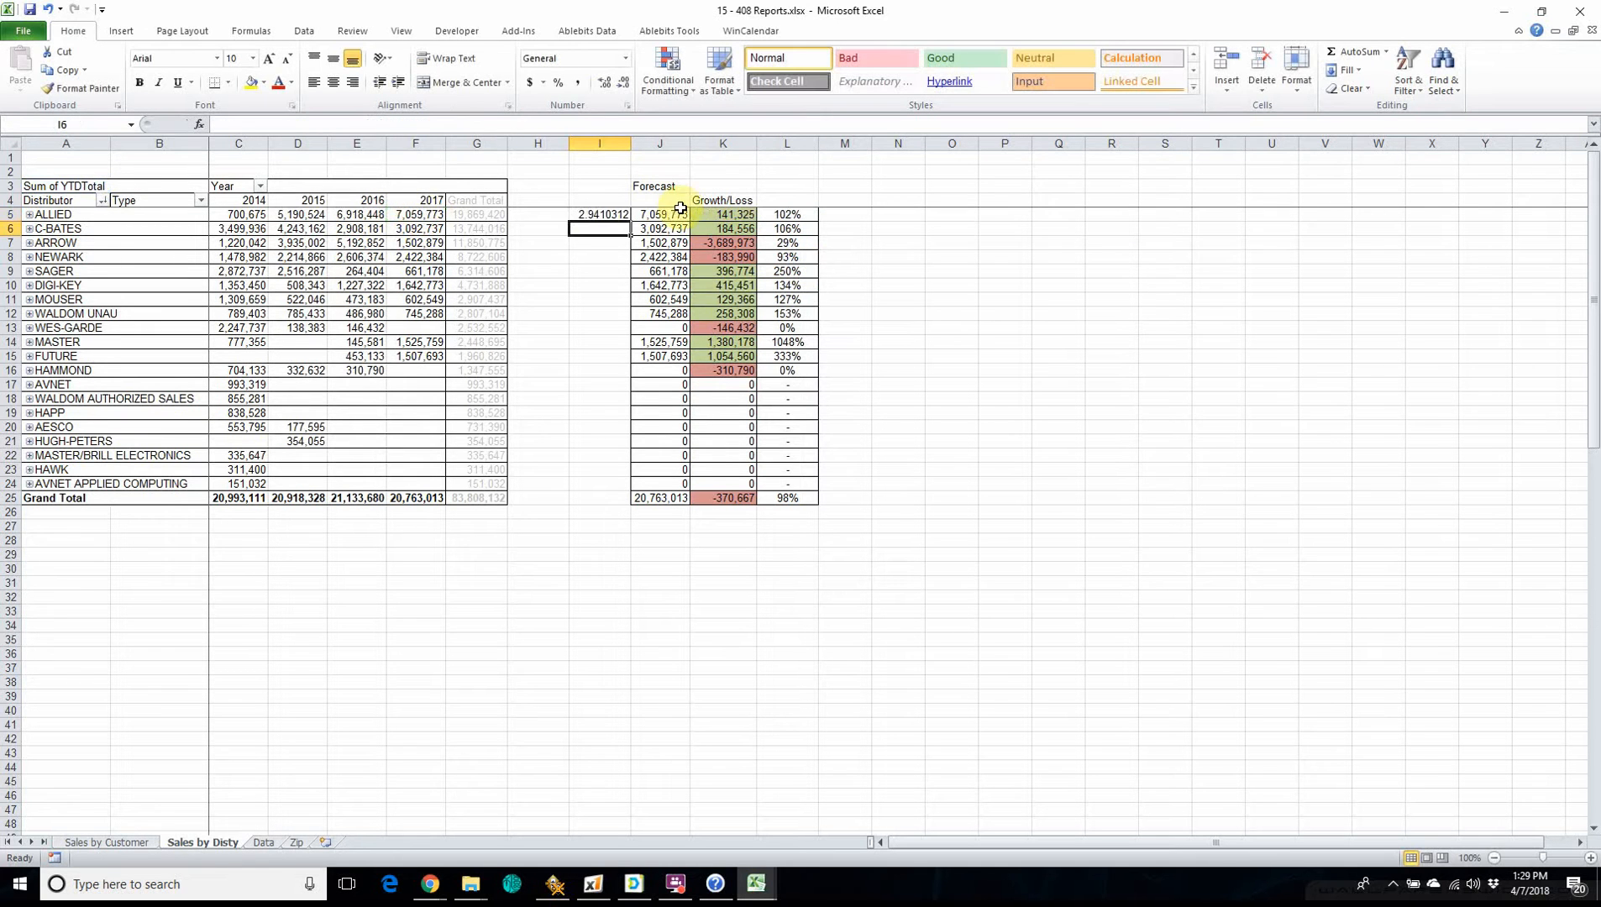
# Rewrite the formula in I5 as F5/GETPIVOTDATA("YTDTotal",$A$3,"Year",2017), dividing ALLIED's sales by the 2017 grand total.
pyautogui.click(586, 215)
pyautogui.moveTo(488, 126); pyautogui.dragTo(459, 120)
pyautogui.press('Delete')
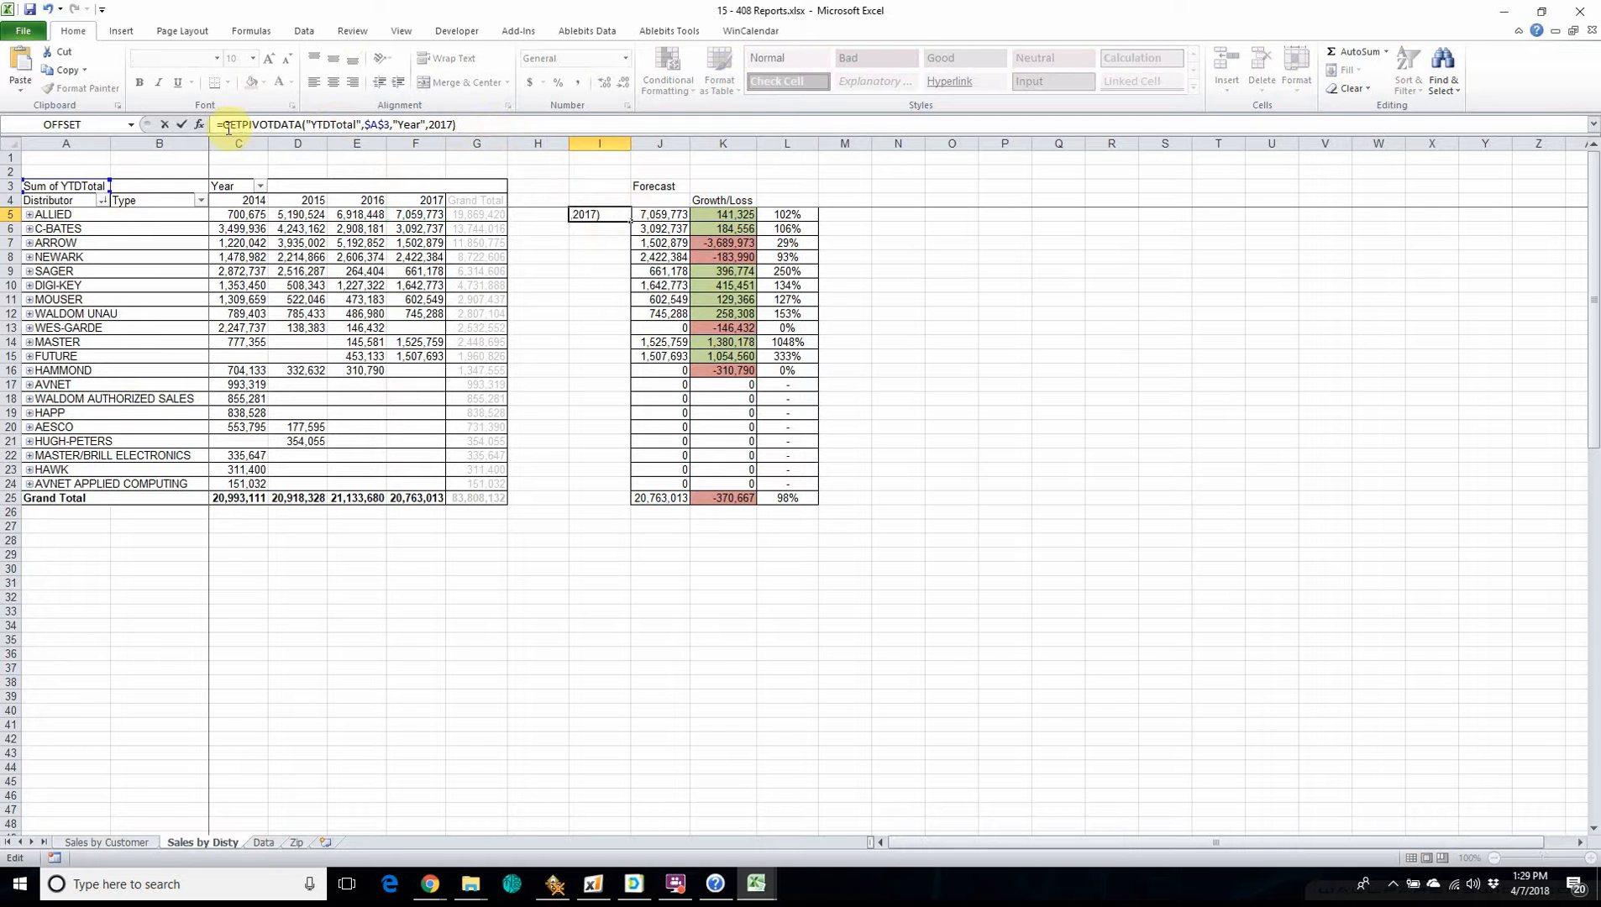
pyautogui.click(232, 124)
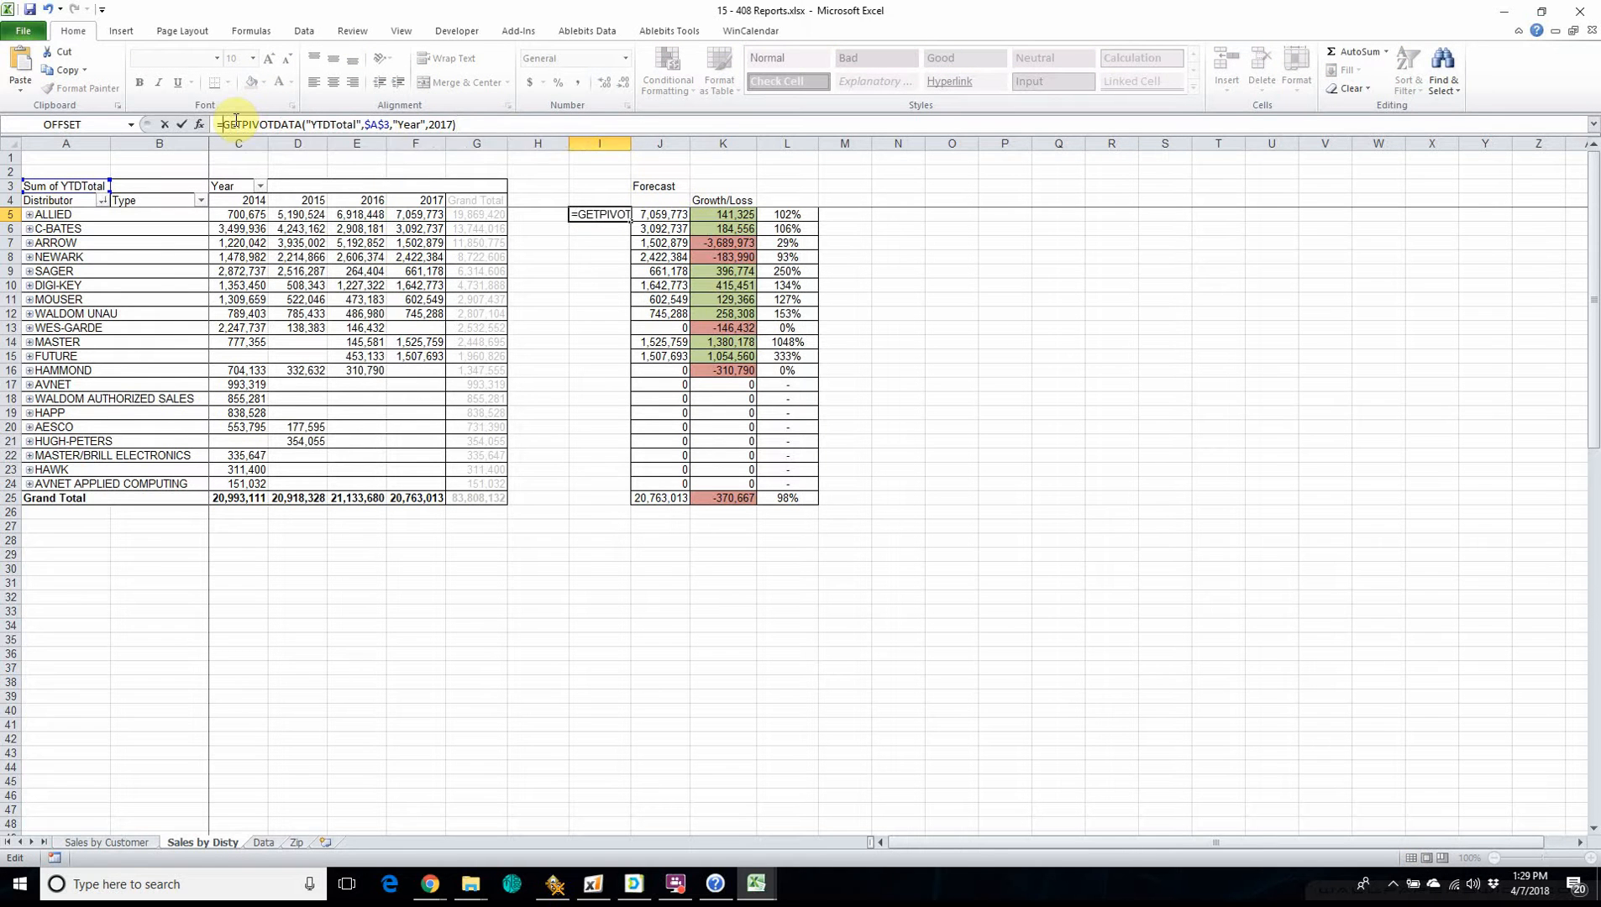
pyautogui.write('f5')
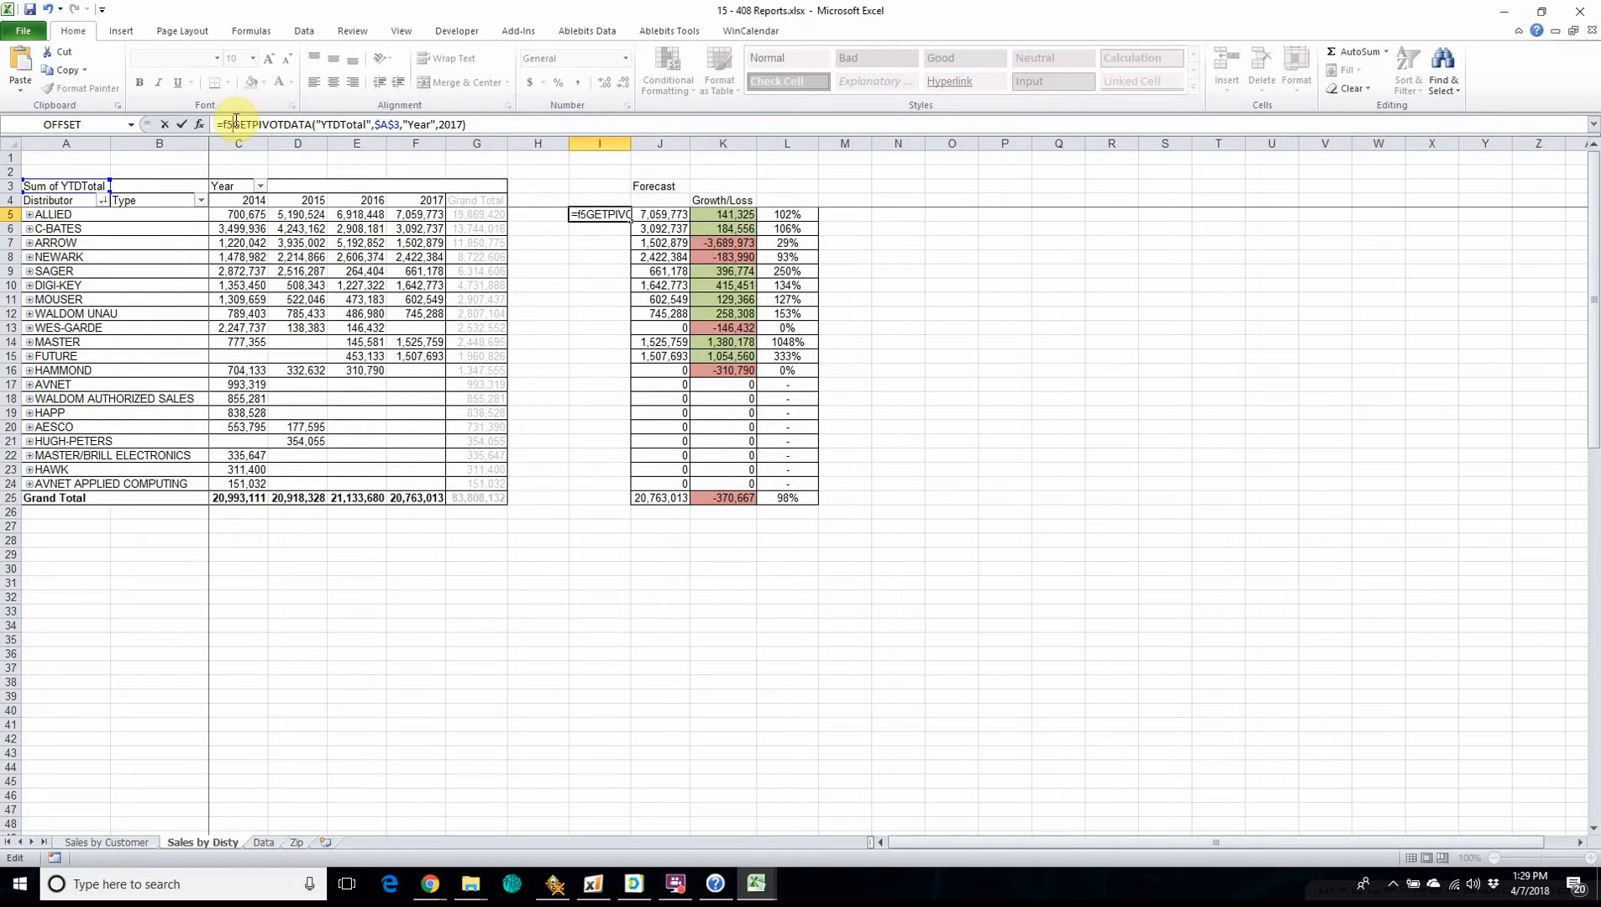
pyautogui.write('/')
pyautogui.press('Return')
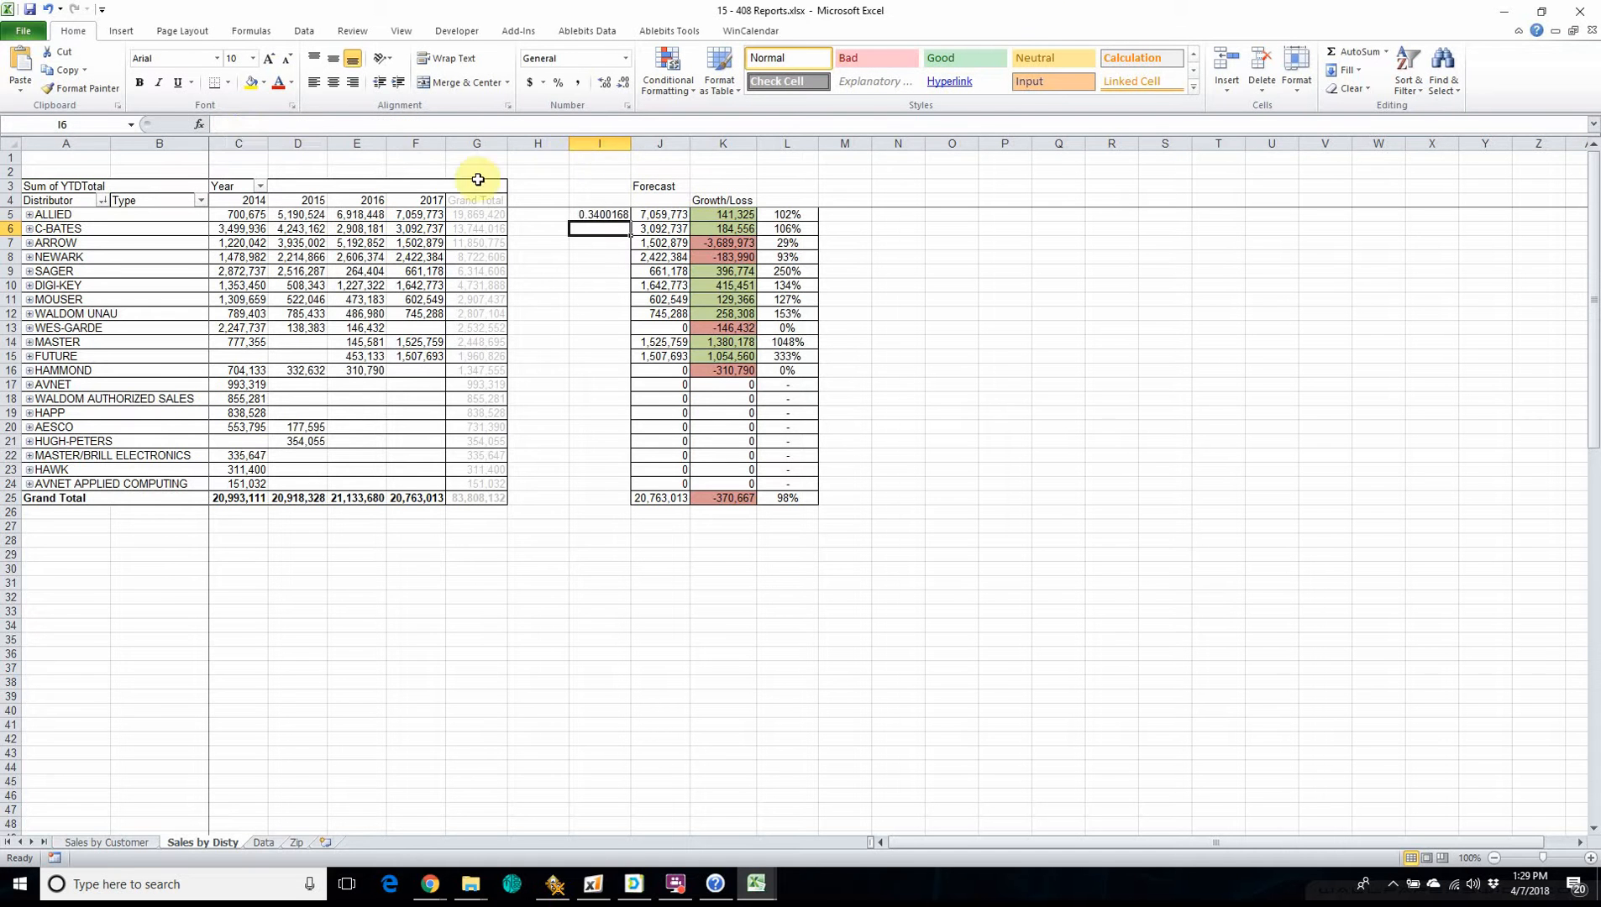
# Format cell I5 as a centred percentage and fill its formula down through the Grand Total row, I25.
pyautogui.click(592, 214)
pyautogui.click(559, 83)
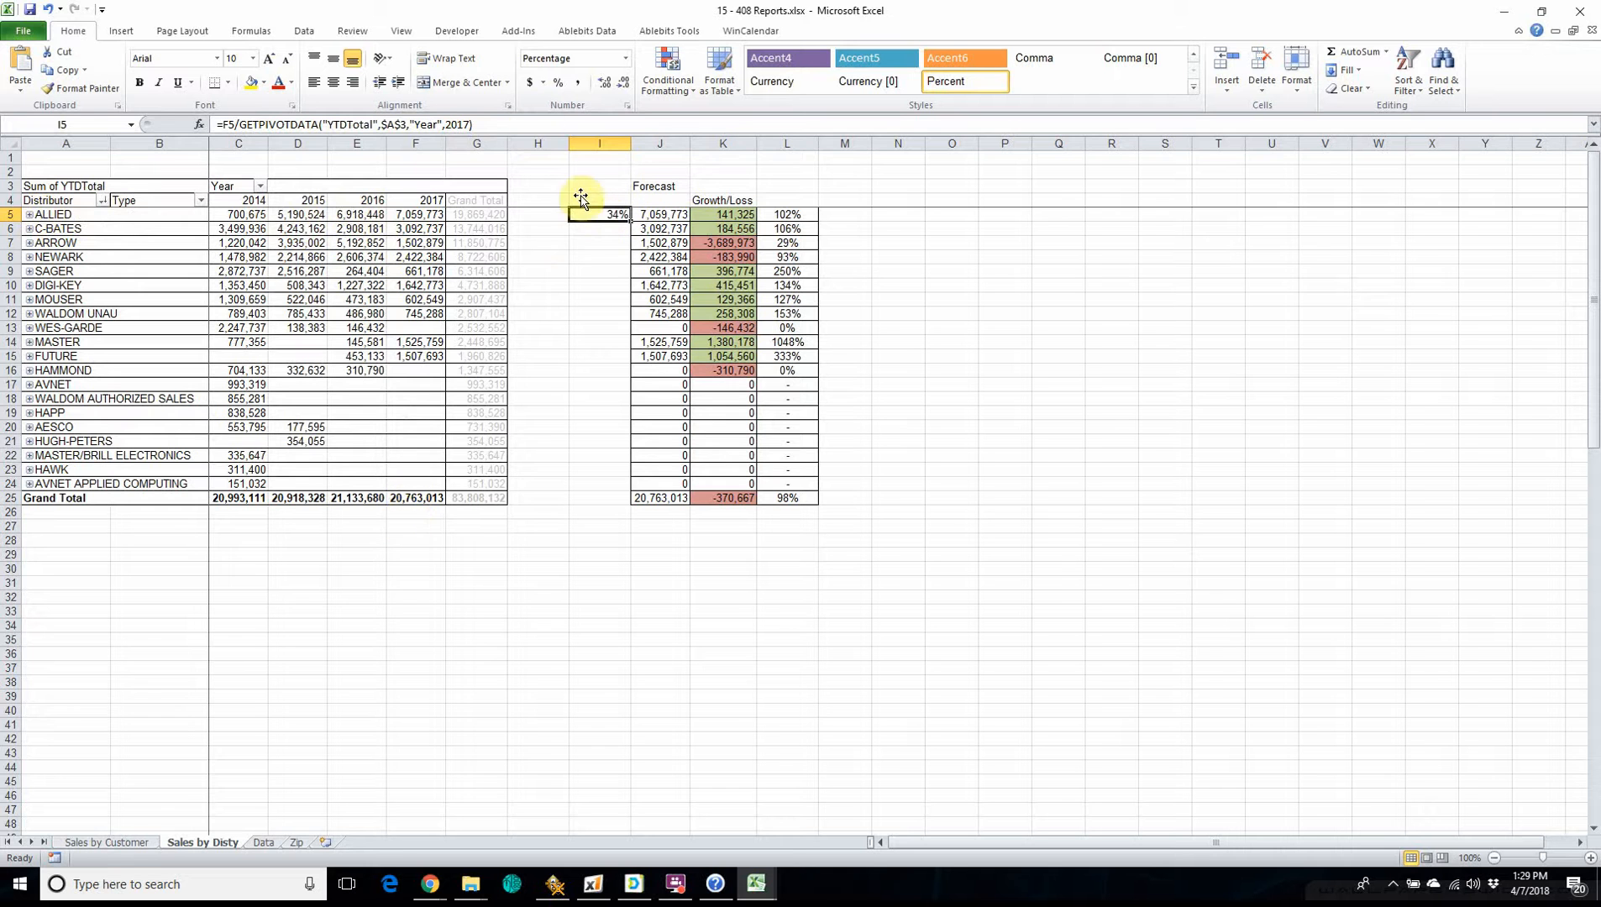
pyautogui.click(334, 83)
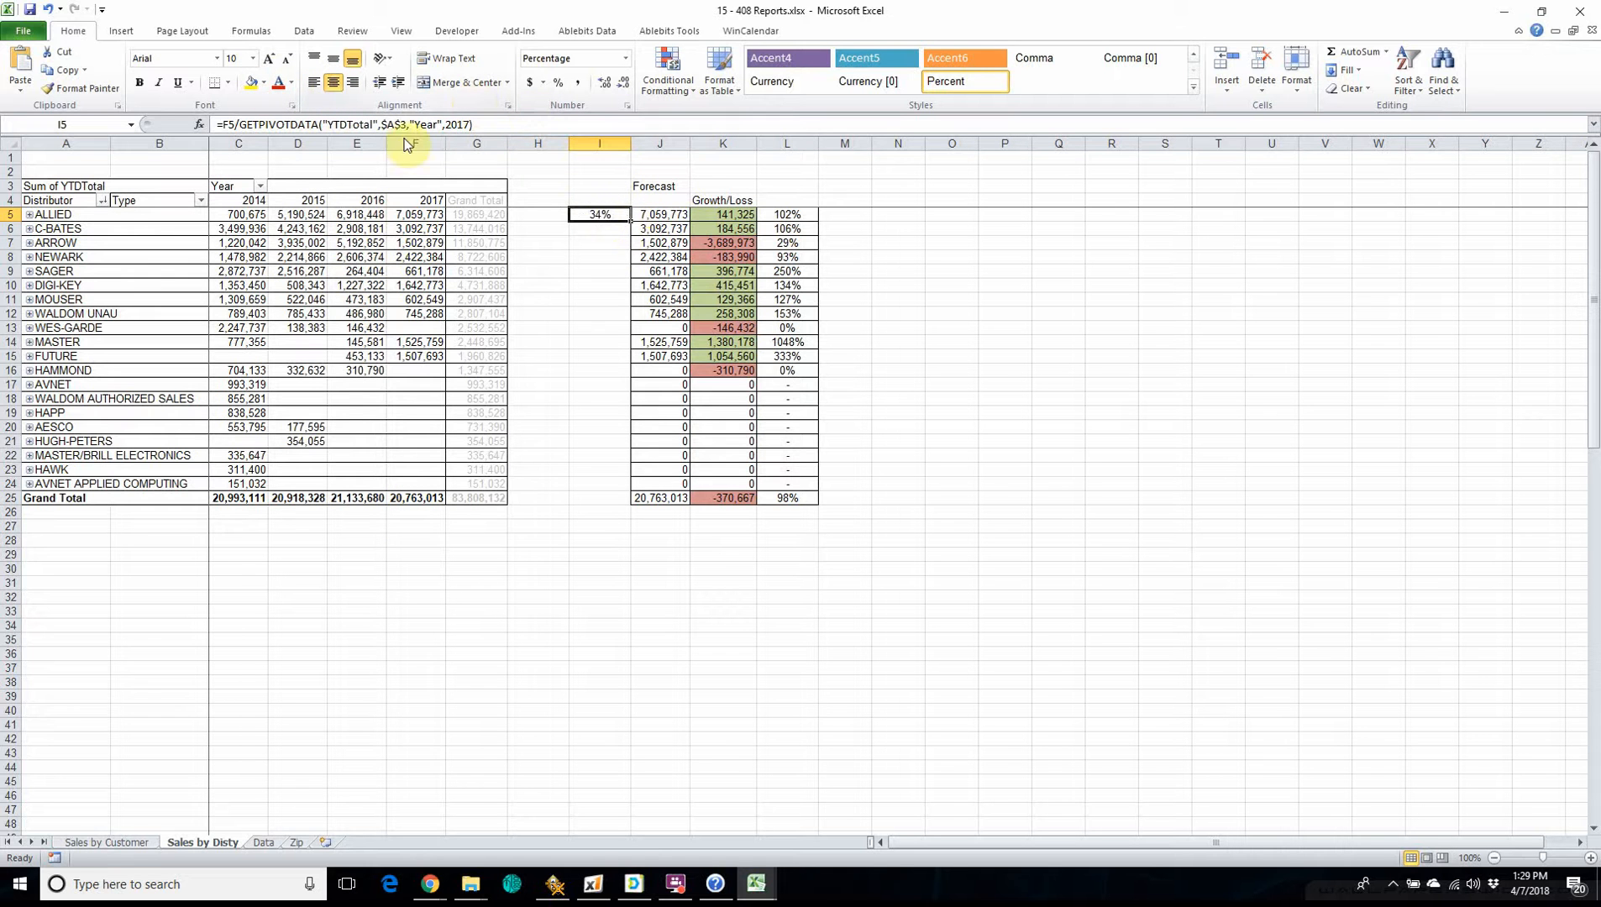
pyautogui.moveTo(632, 223); pyautogui.dragTo(611, 501)
# Review the copied share-of-total percentages and formulas in column I for several distributors, including SAGER, MOUSER and MASTER.
pyautogui.click(614, 229)
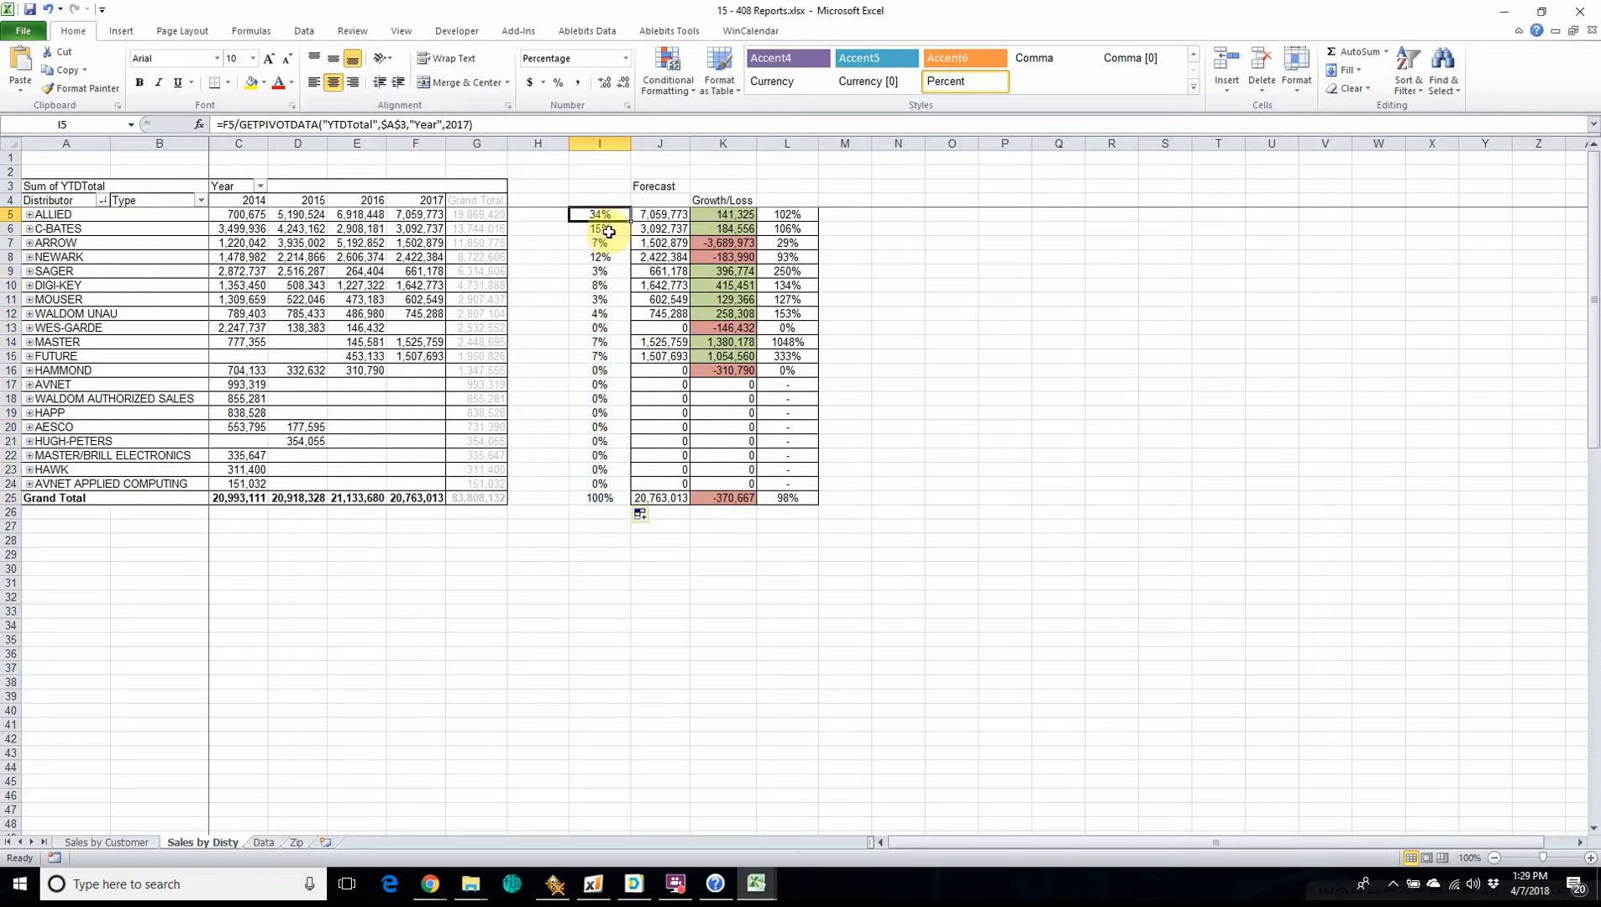
pyautogui.click(608, 269)
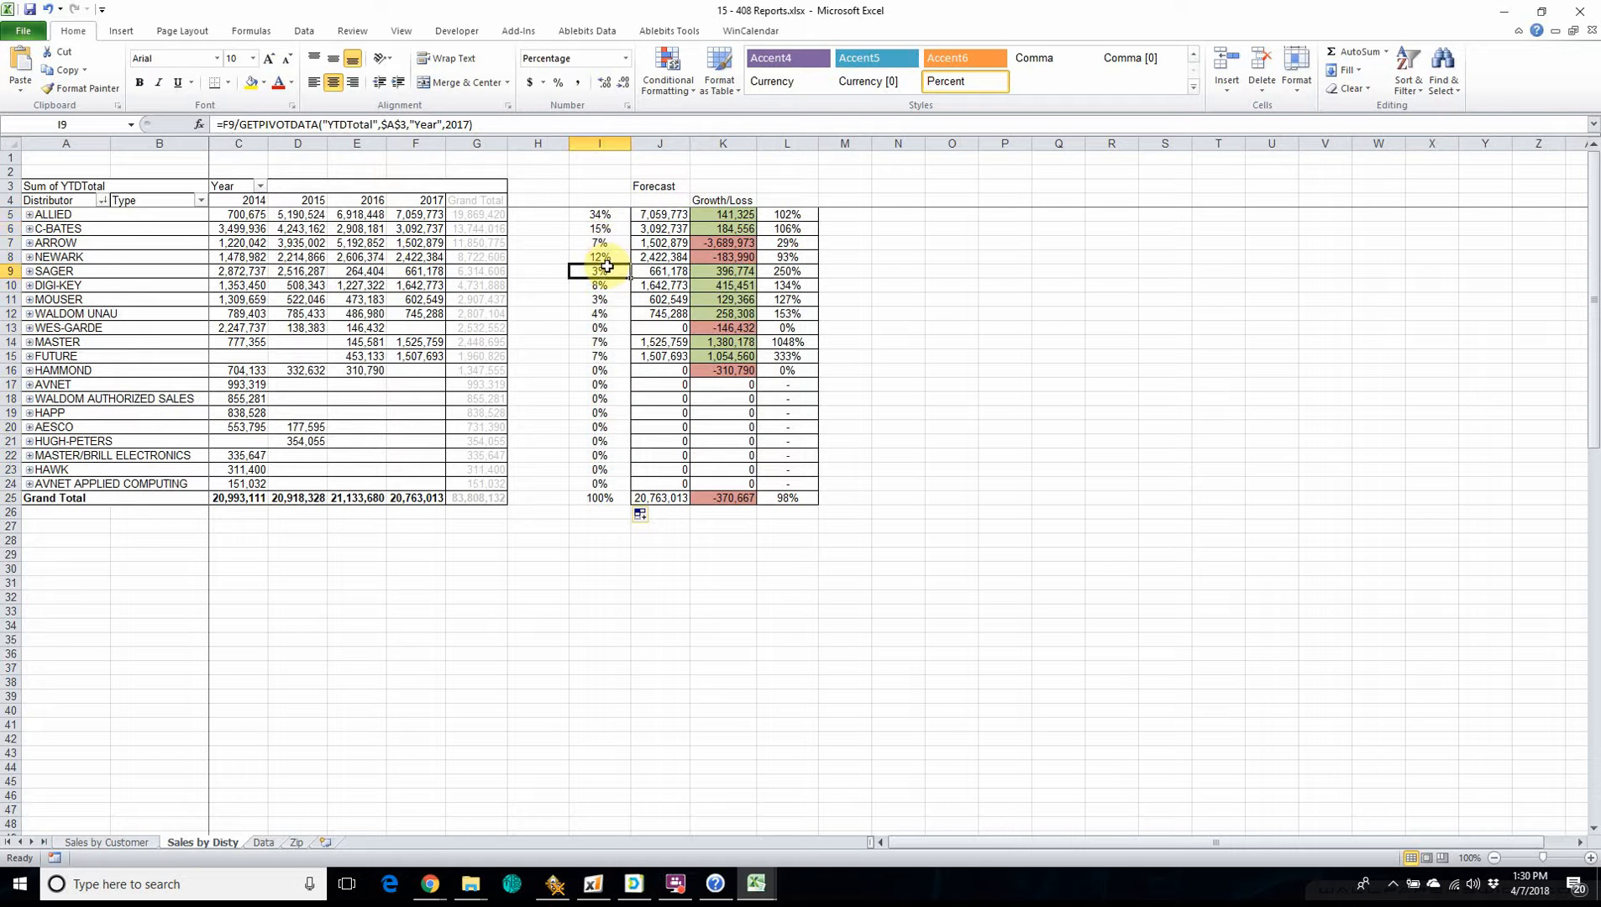
pyautogui.click(605, 300)
pyautogui.click(600, 342)
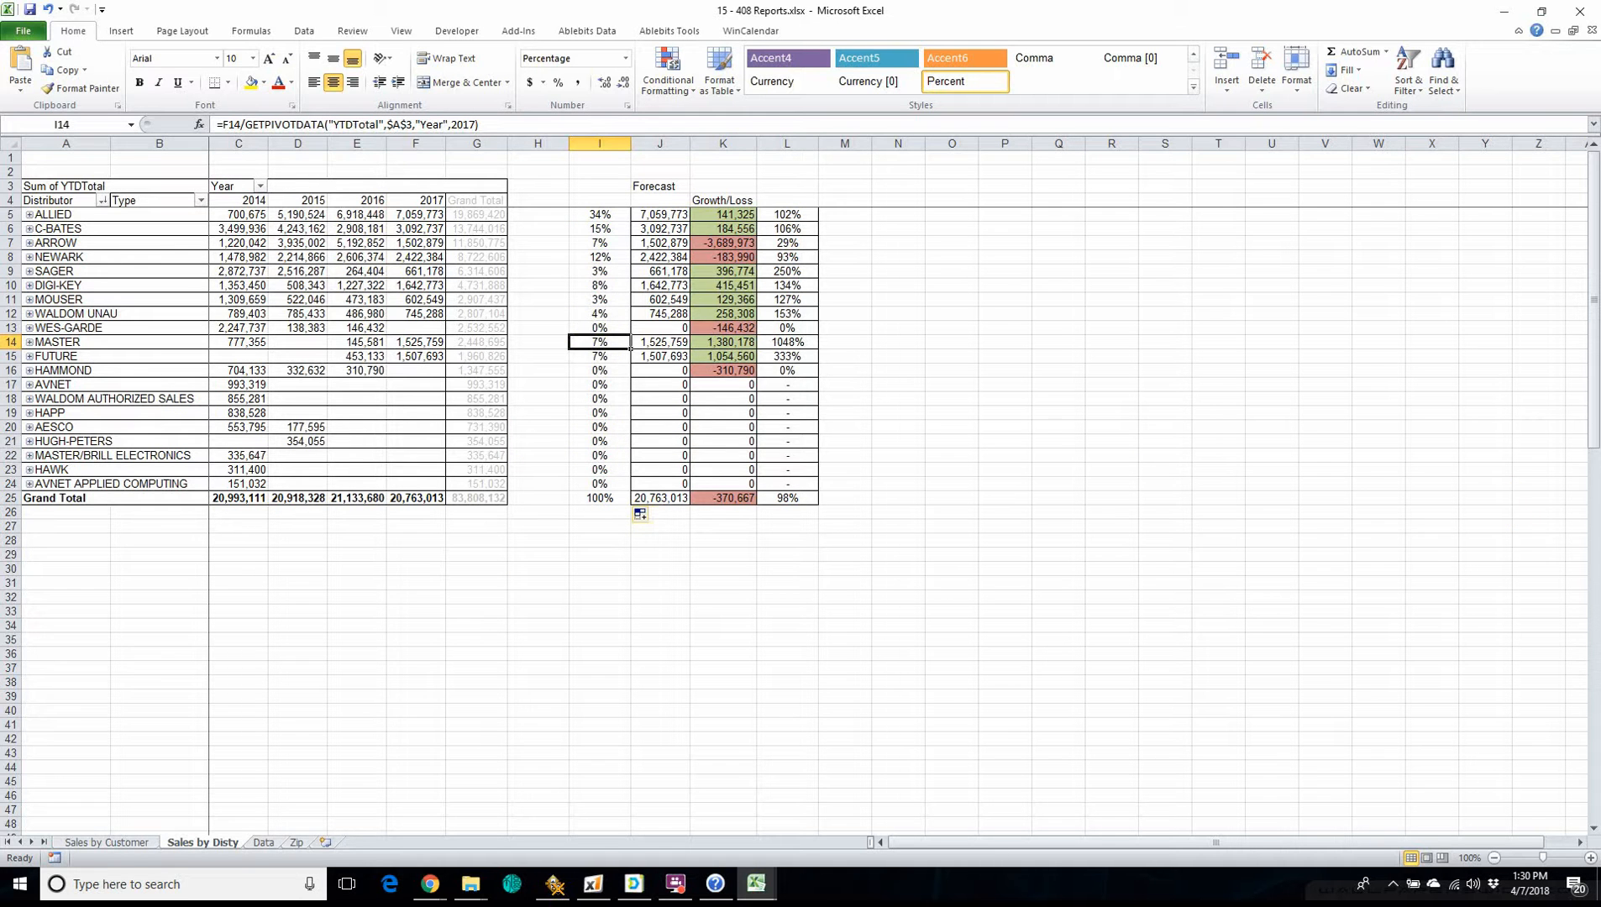
pyautogui.press('F10')
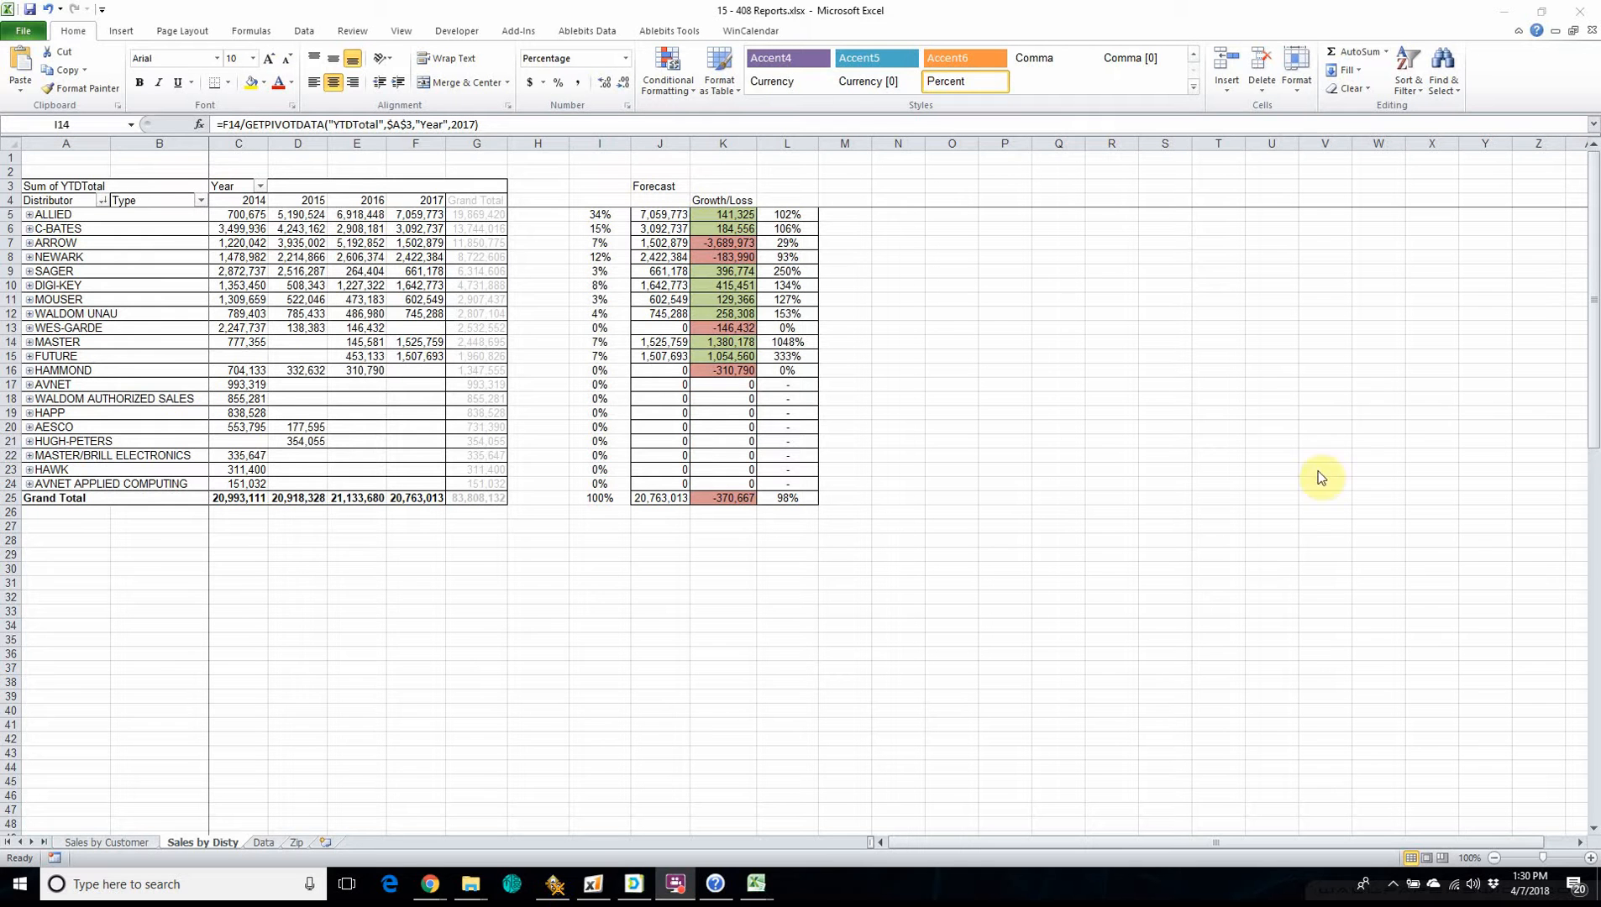
pyautogui.click(293, 608)
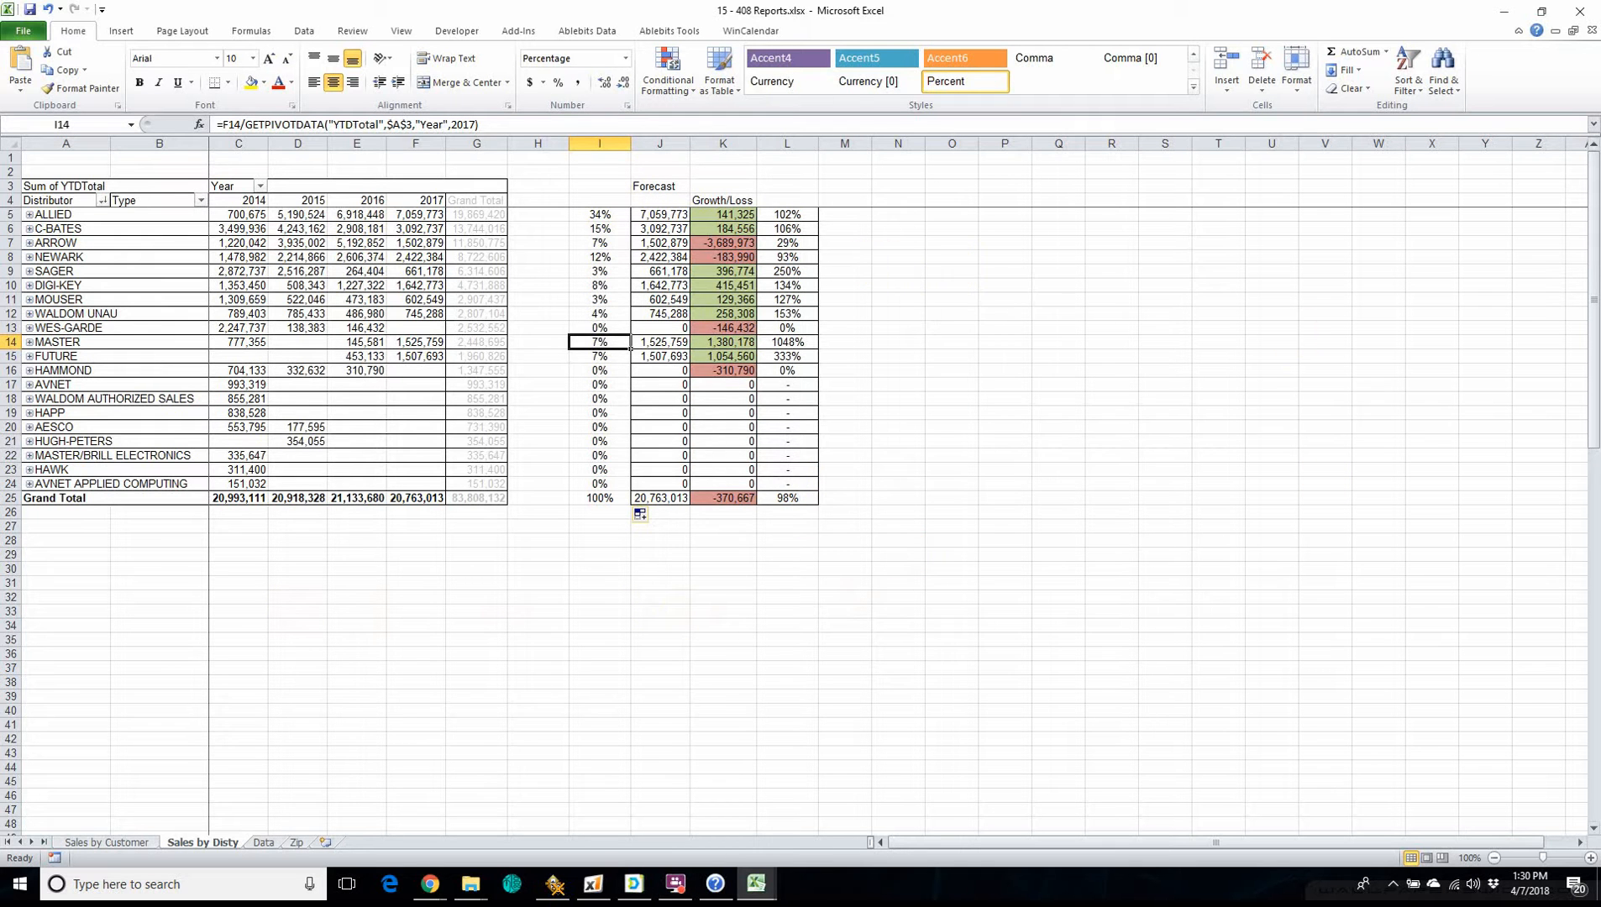
# Insert a basic 2-D pie chart of the distributor percentages in I5:I15 and place it beside the growth/loss columns.
pyautogui.click(593, 215)
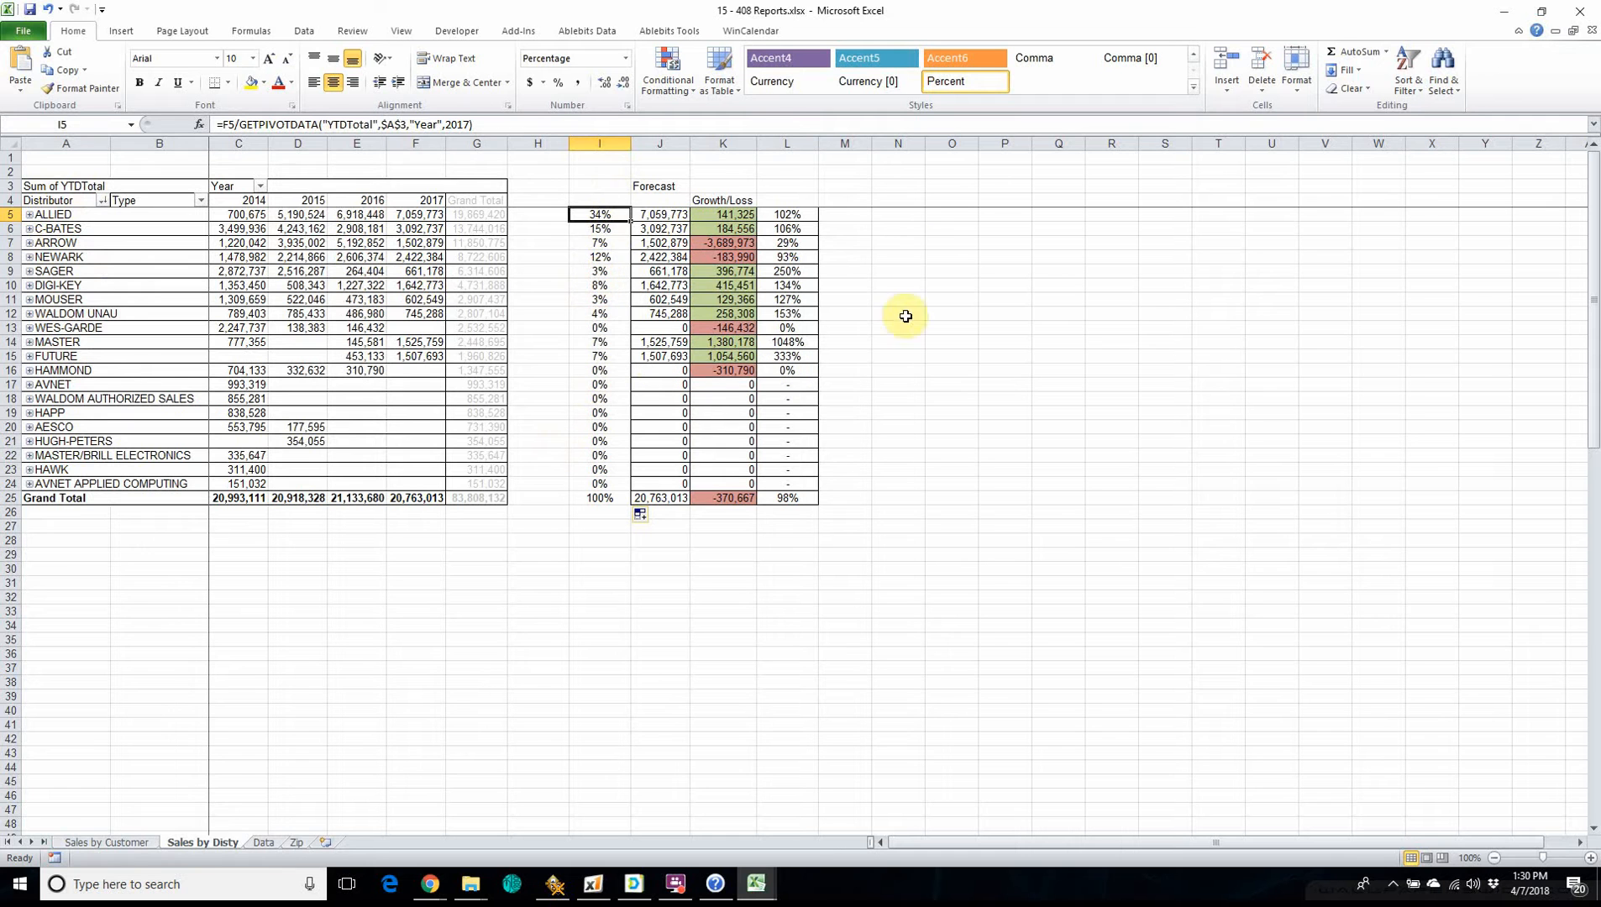
pyautogui.moveTo(600, 215); pyautogui.dragTo(601, 356)
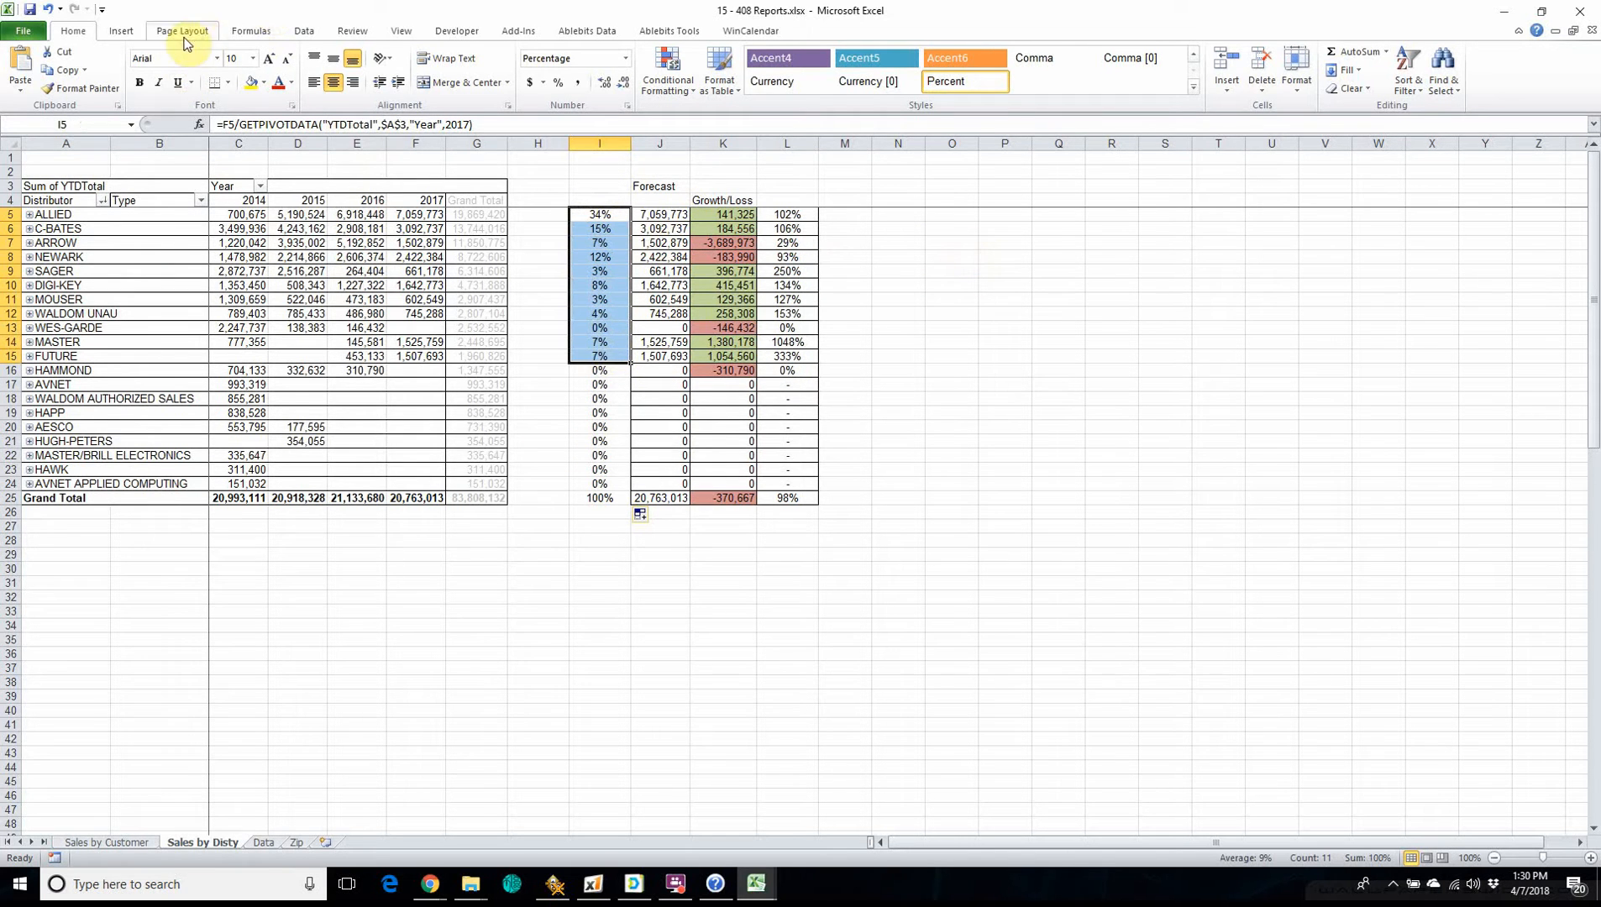
pyautogui.click(117, 32)
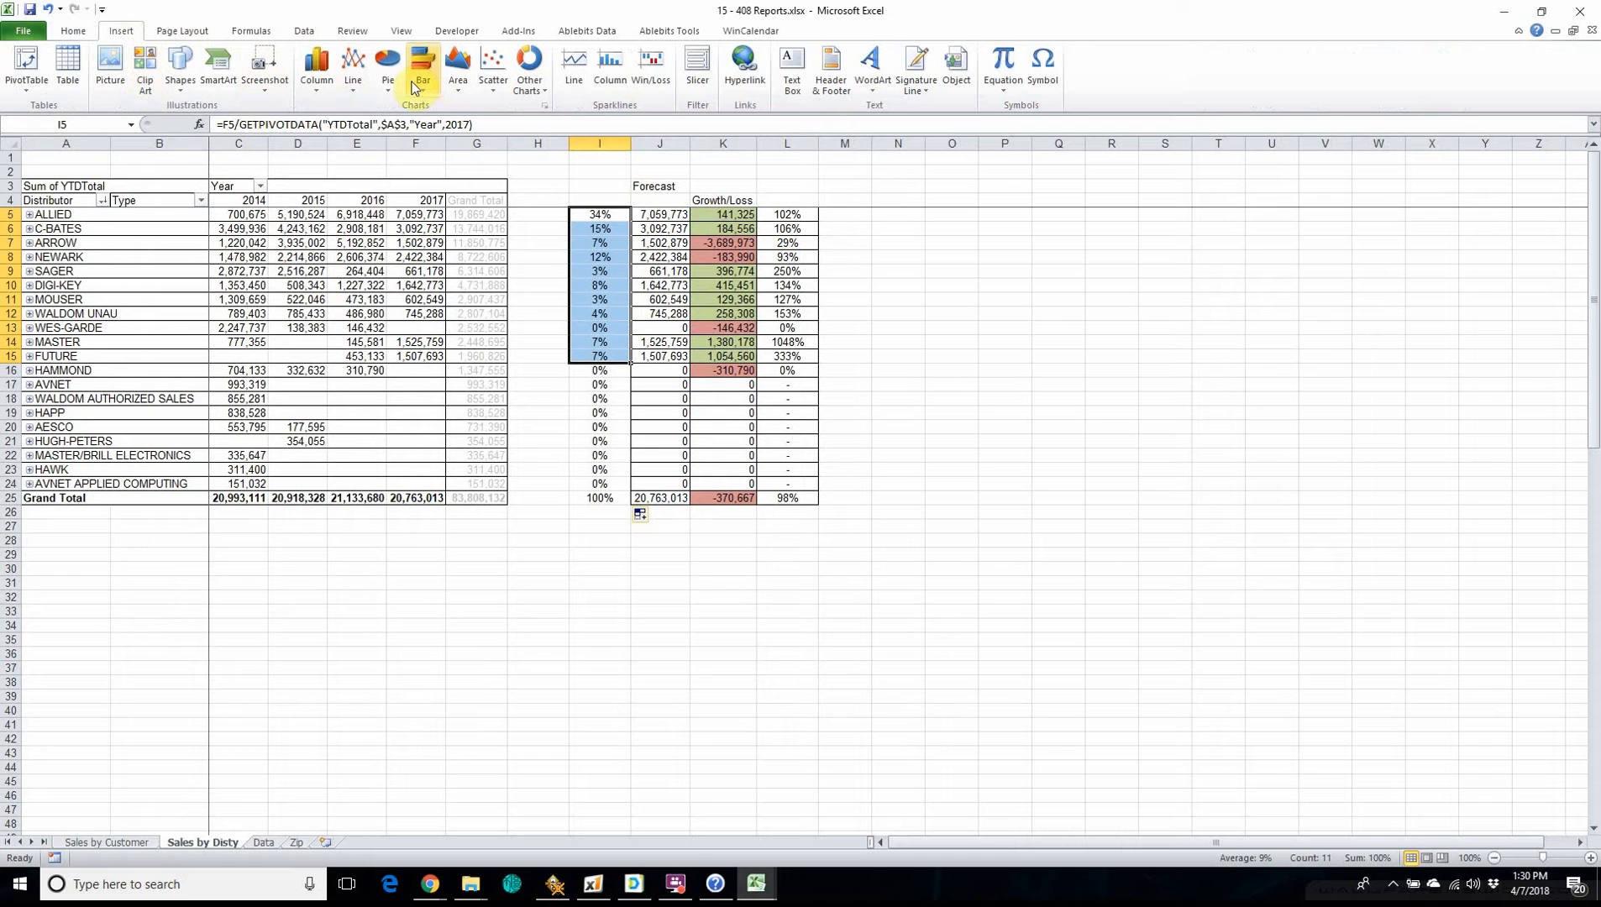
pyautogui.click(390, 67)
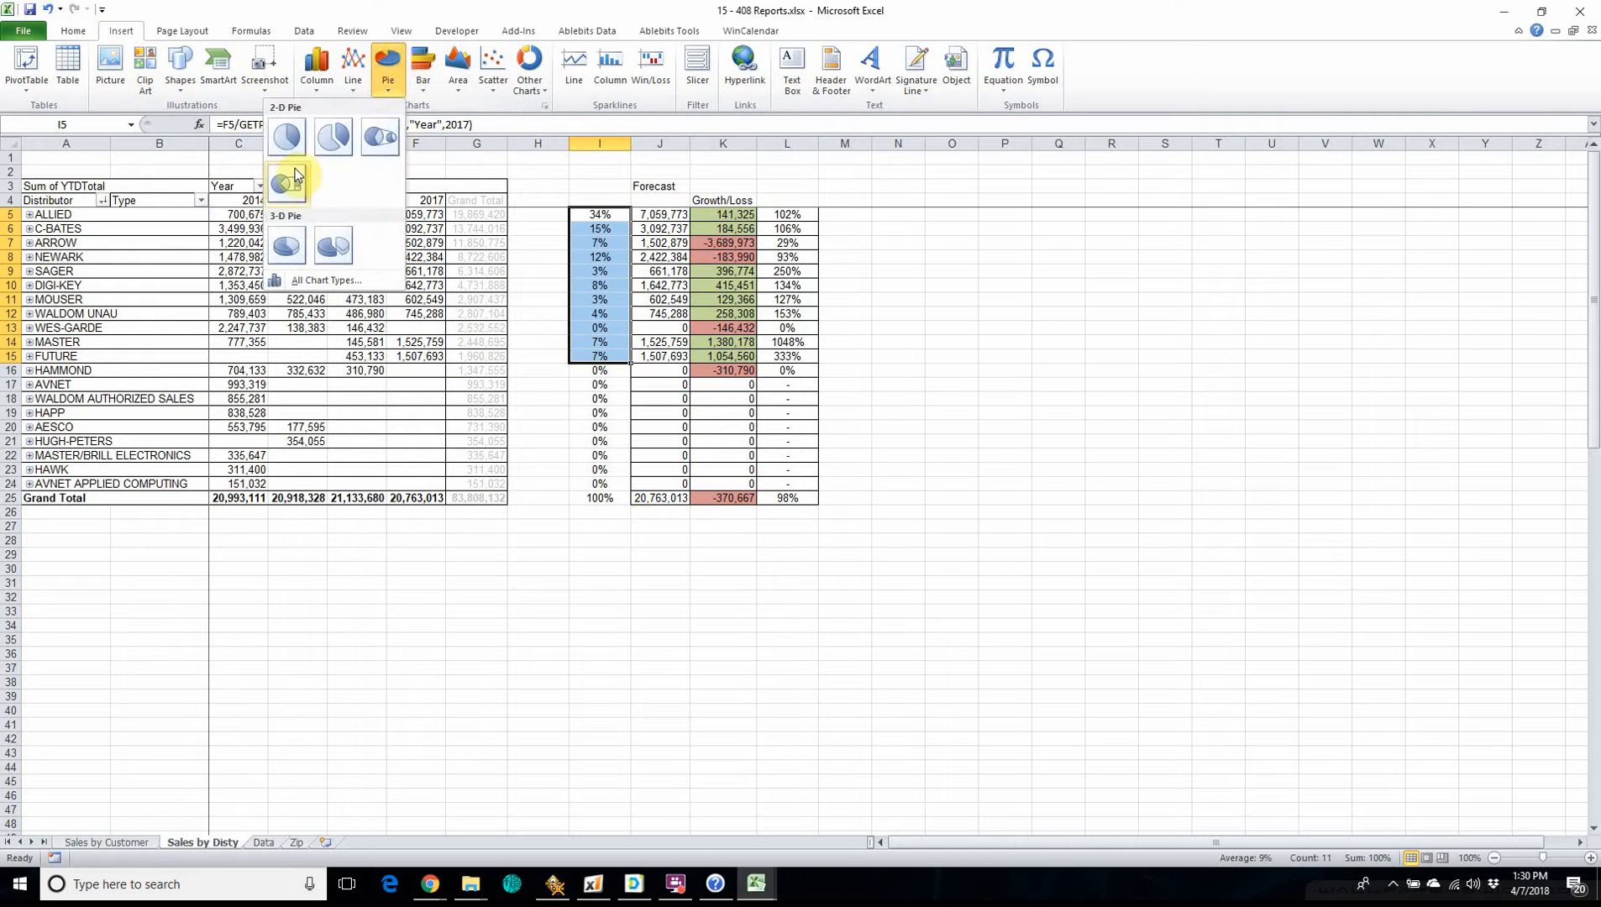
pyautogui.click(284, 137)
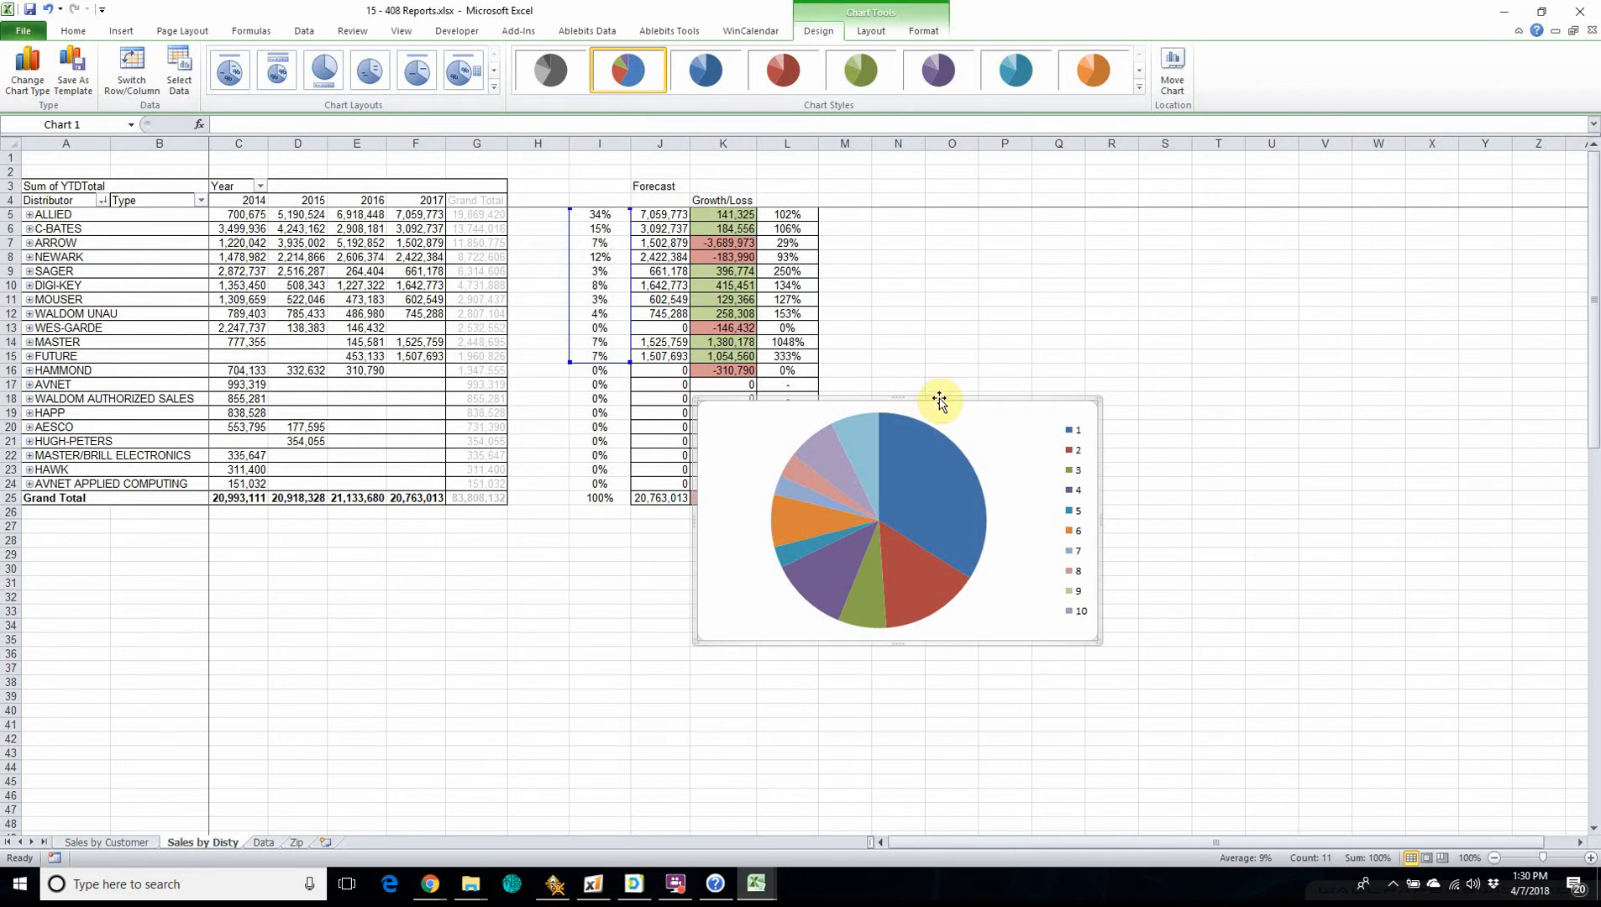
pyautogui.moveTo(943, 402); pyautogui.dragTo(1180, 220)
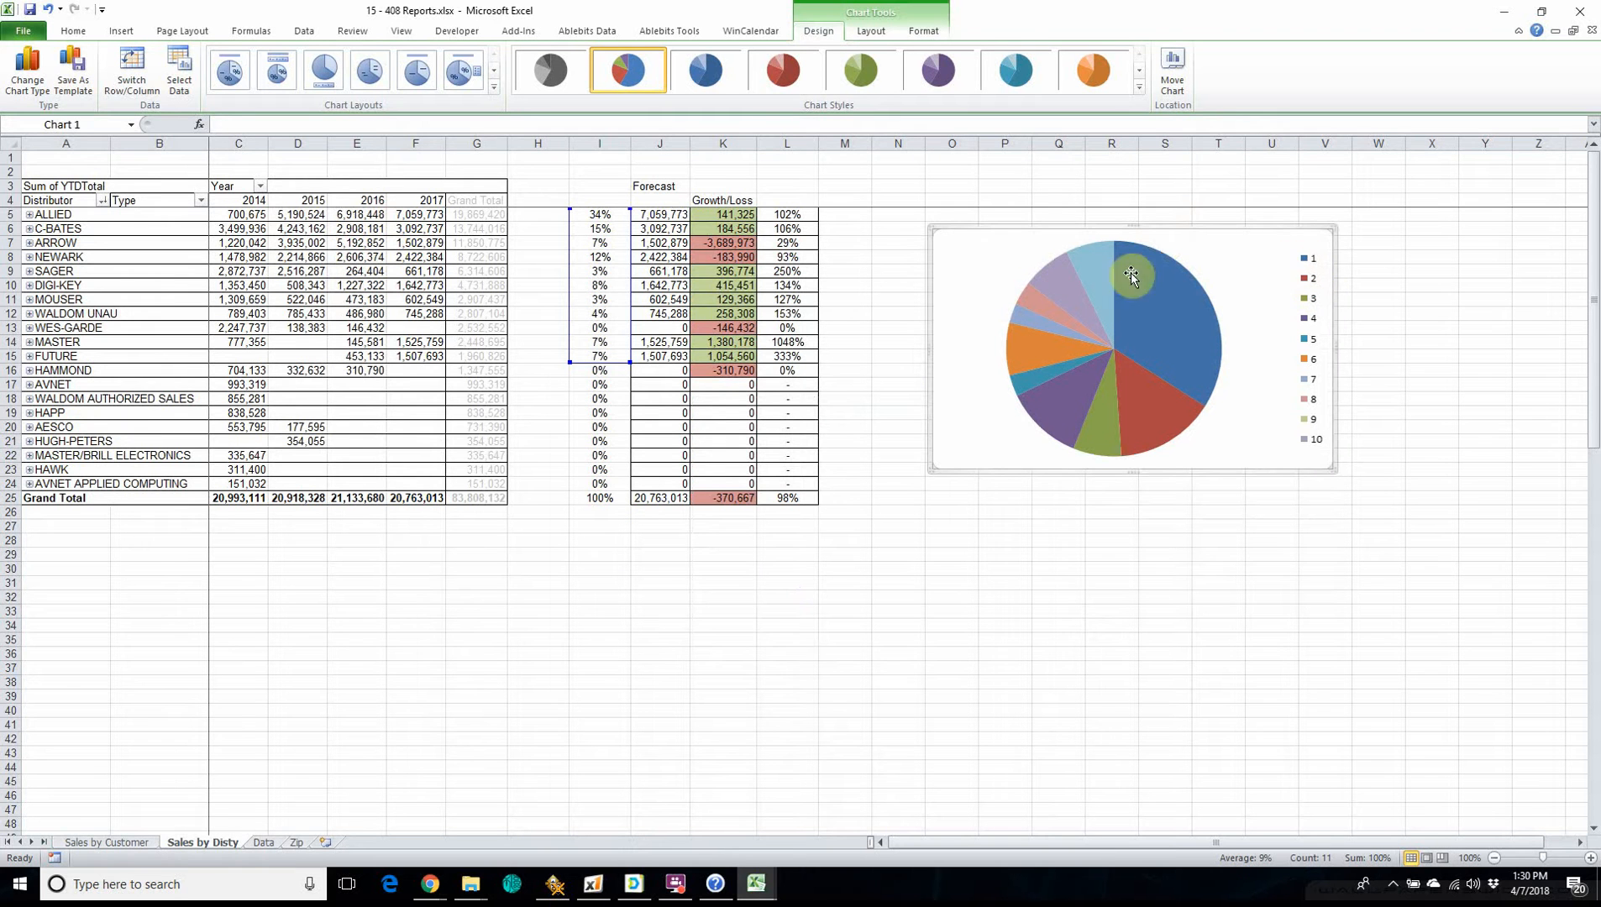
# Add data labels to the slices of the distributor pie chart.
pyautogui.click(1191, 279)
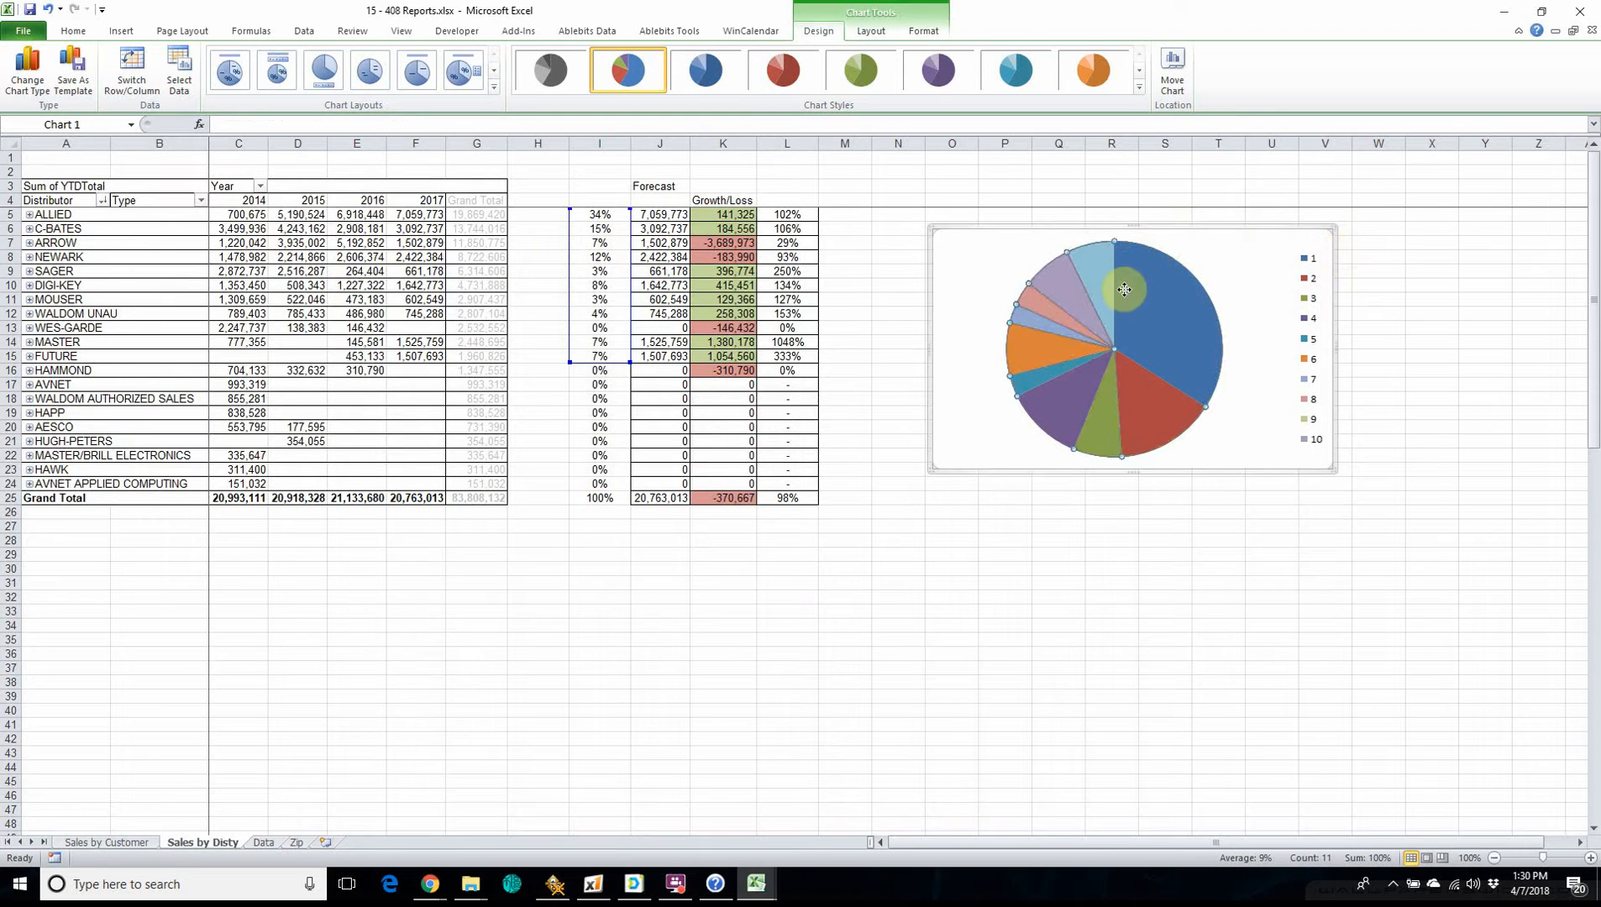
pyautogui.rightClick(1192, 310)
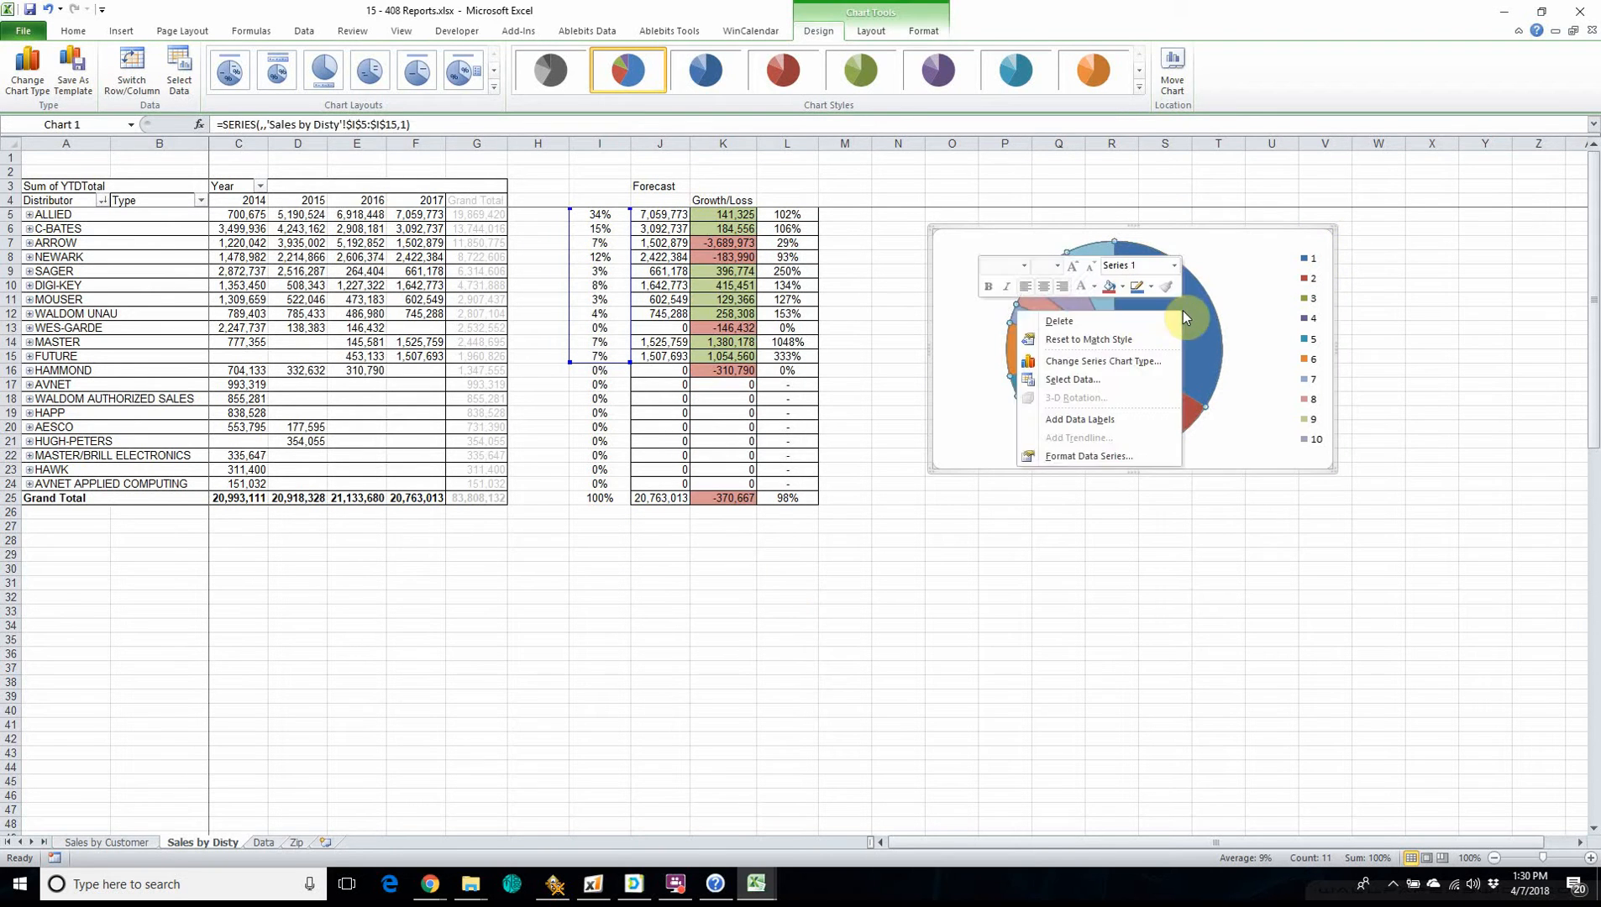
pyautogui.click(1113, 423)
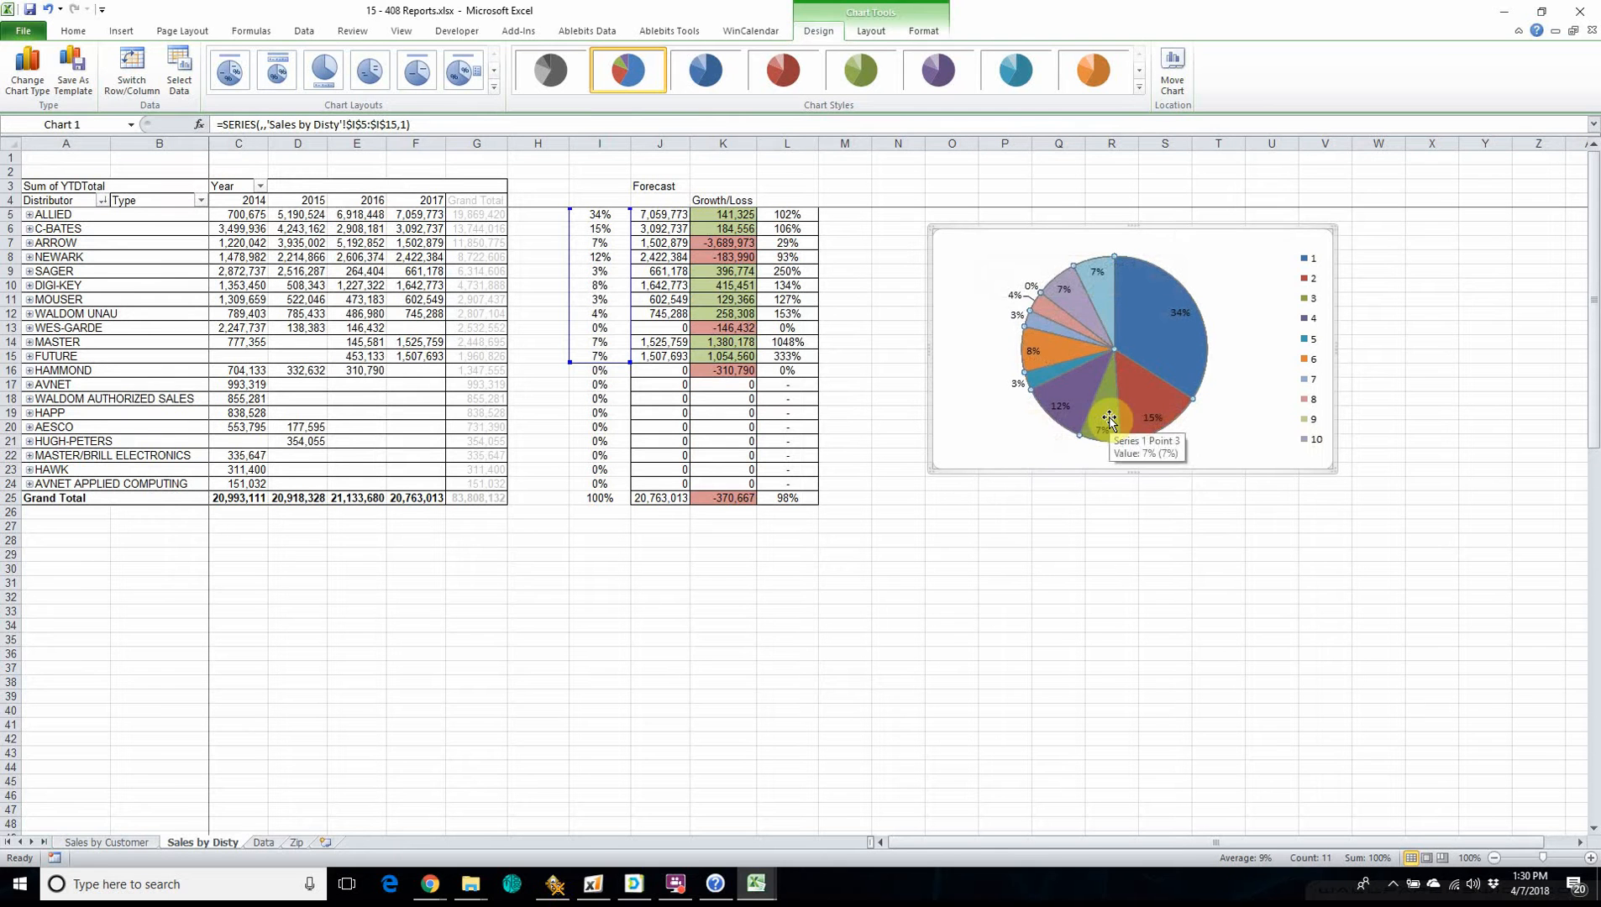
# Try adding the category name to the pie chart's data labels.
pyautogui.rightClick(1159, 354)
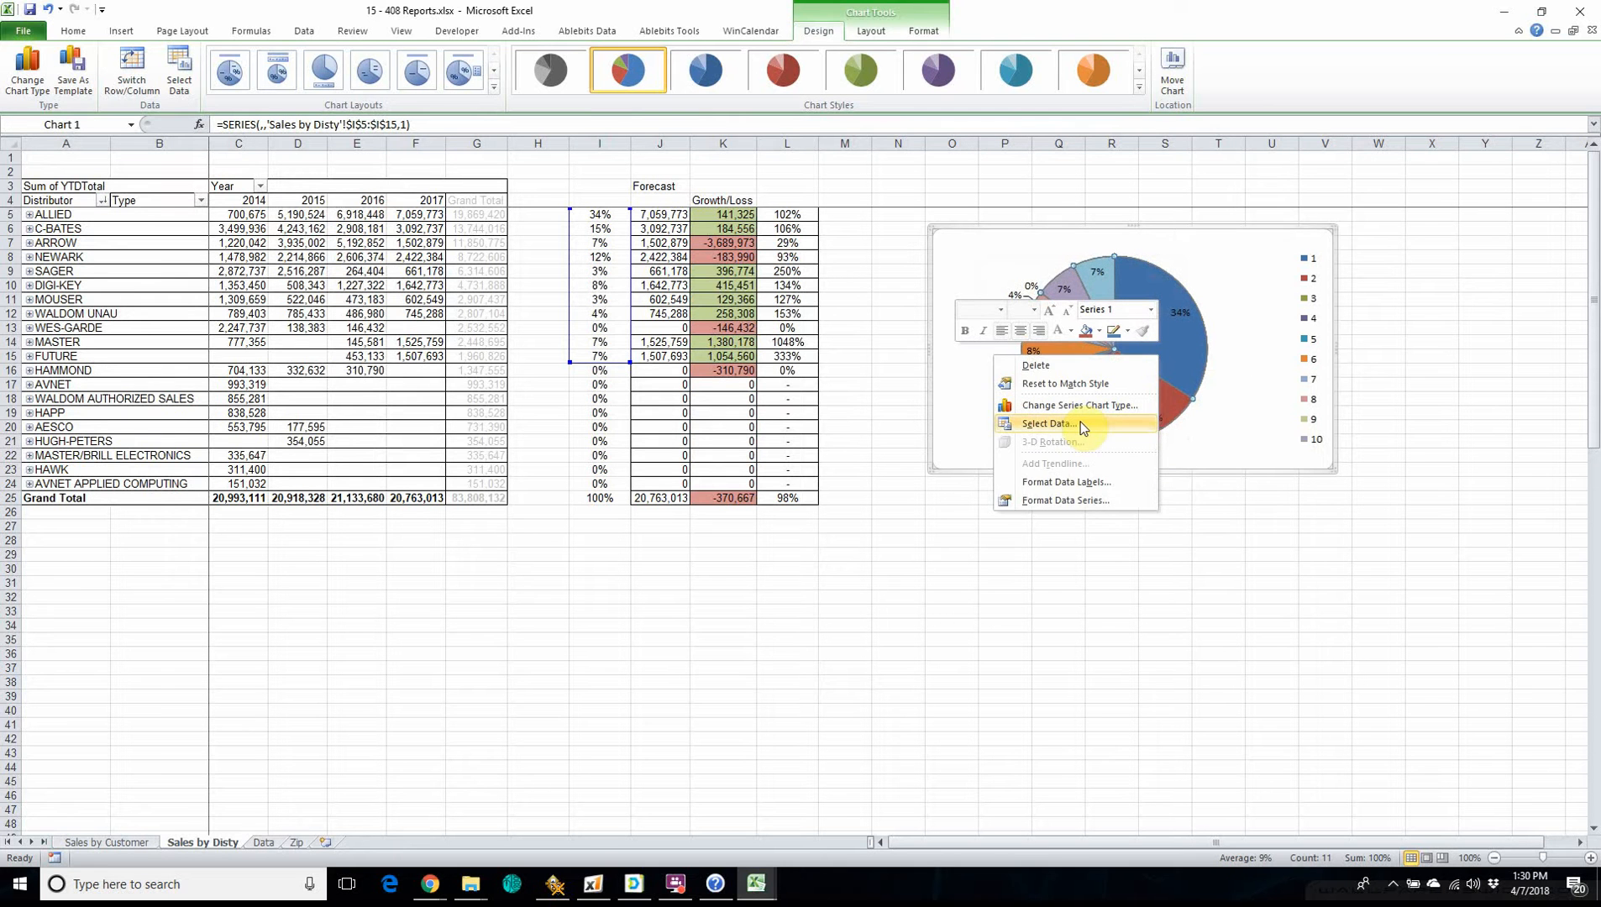
pyautogui.click(1065, 483)
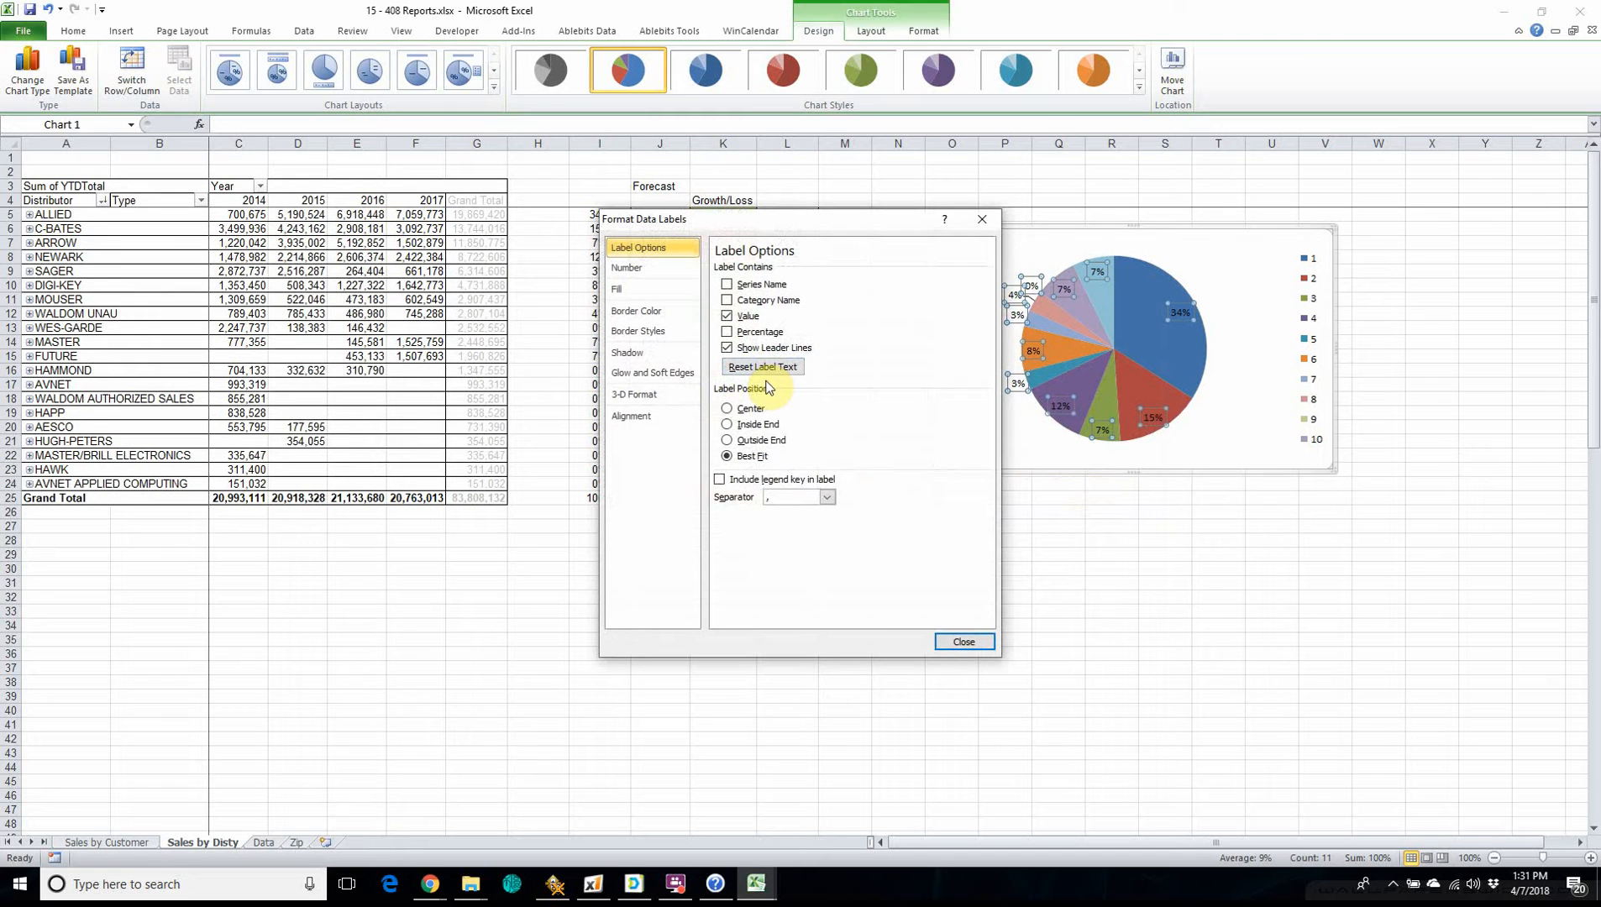
pyautogui.click(727, 300)
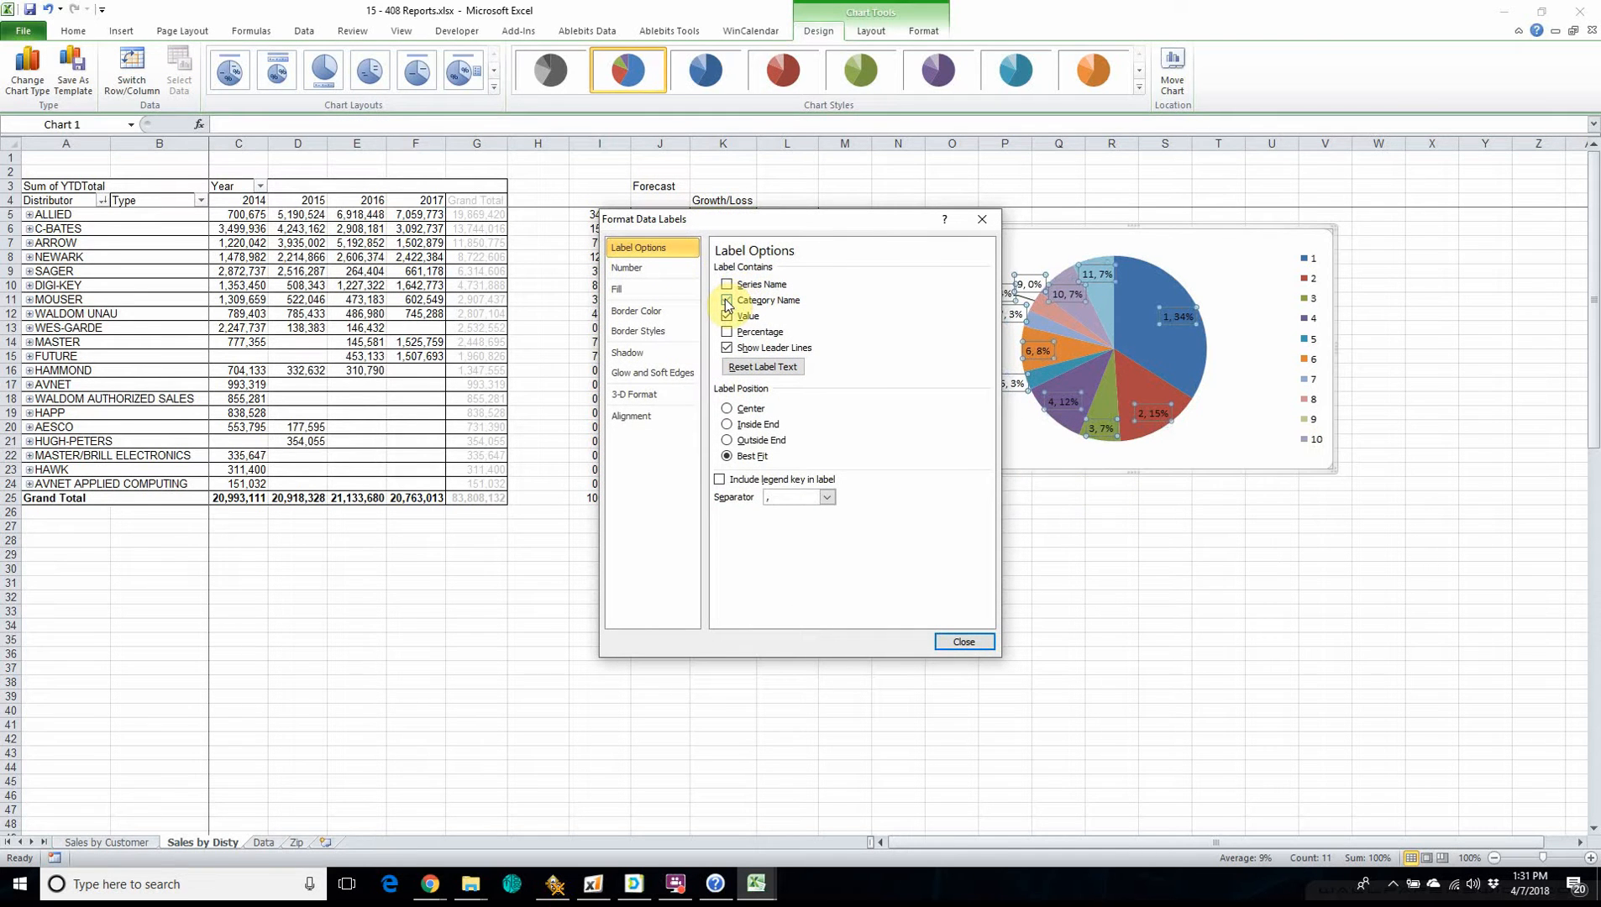
pyautogui.click(728, 301)
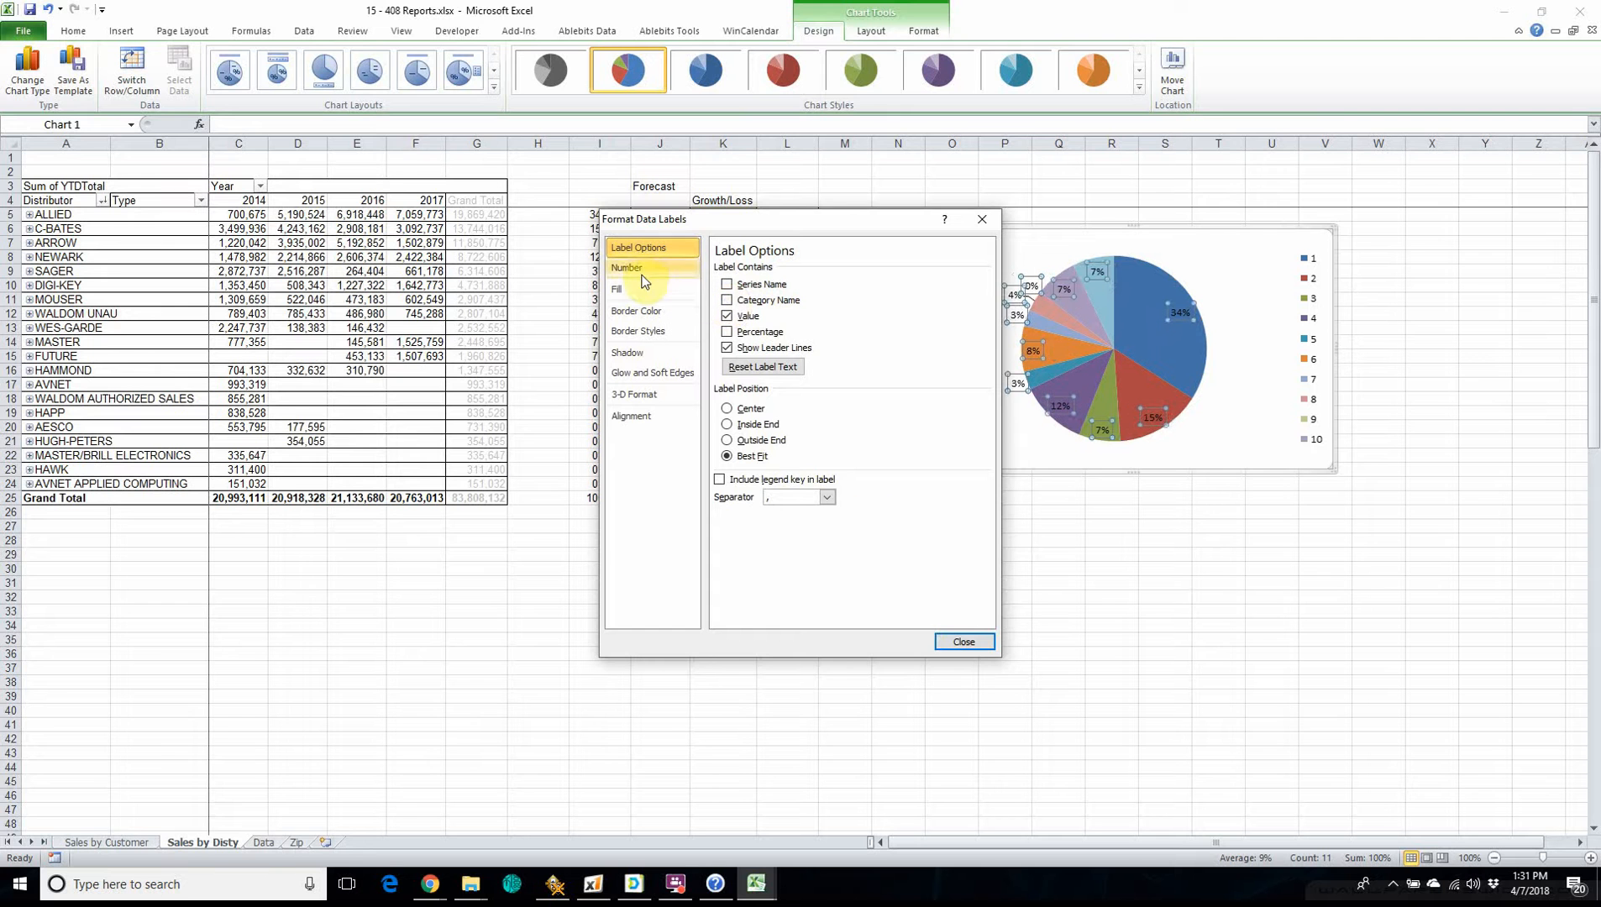
pyautogui.click(964, 642)
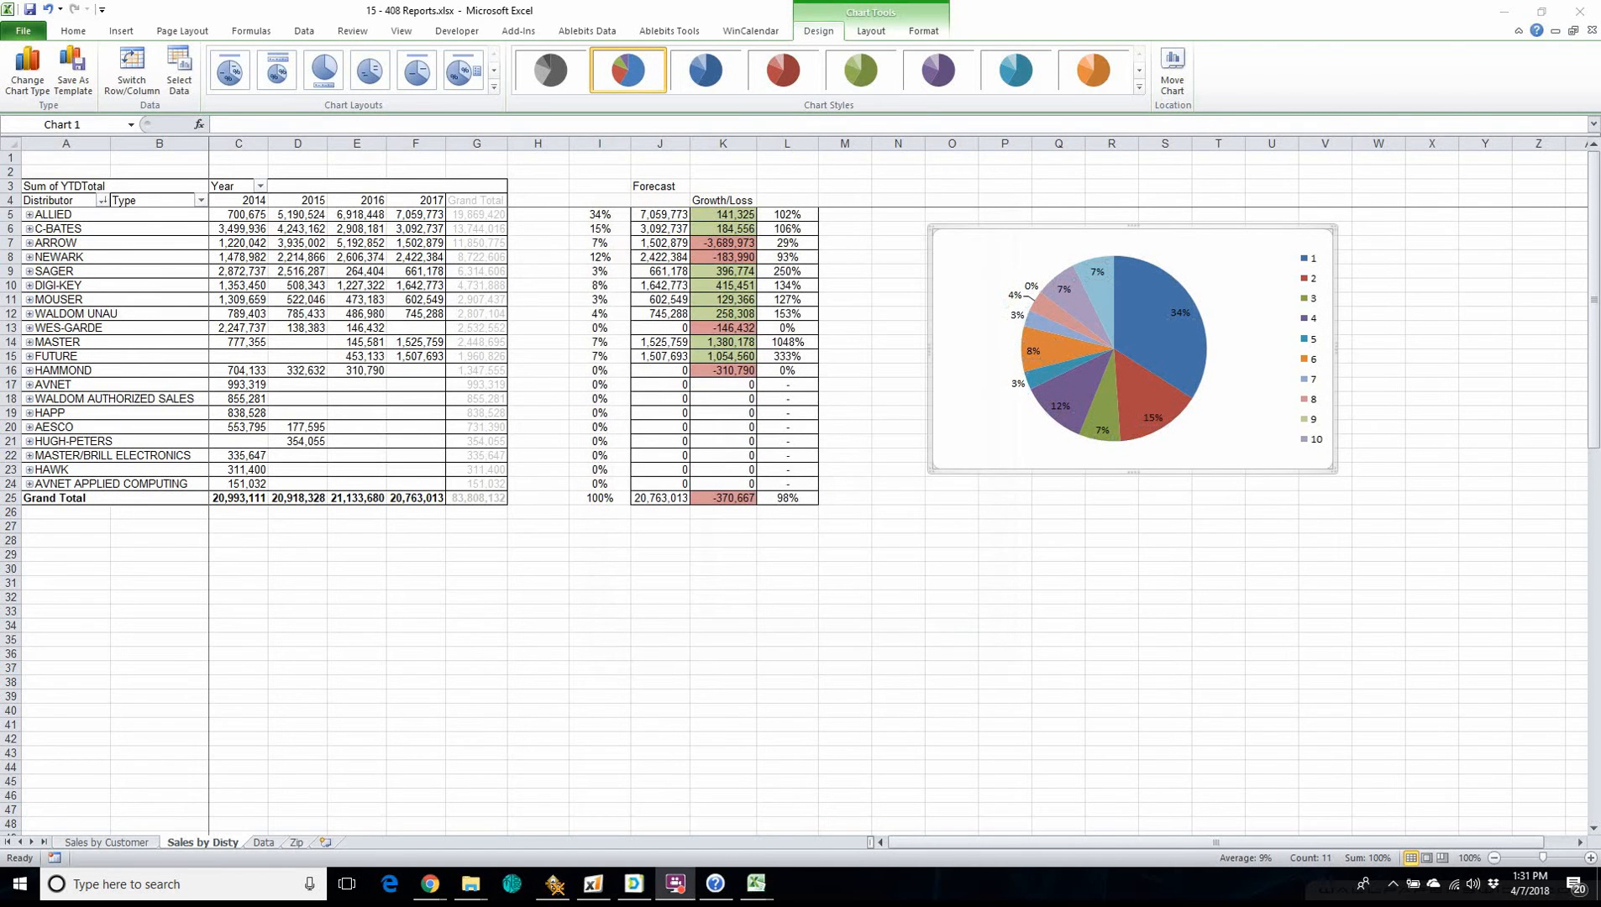
# Set the pie chart's category axis labels to the distributor names in A5:A15 of the Sales by Disty sheet.
pyautogui.click(898, 384)
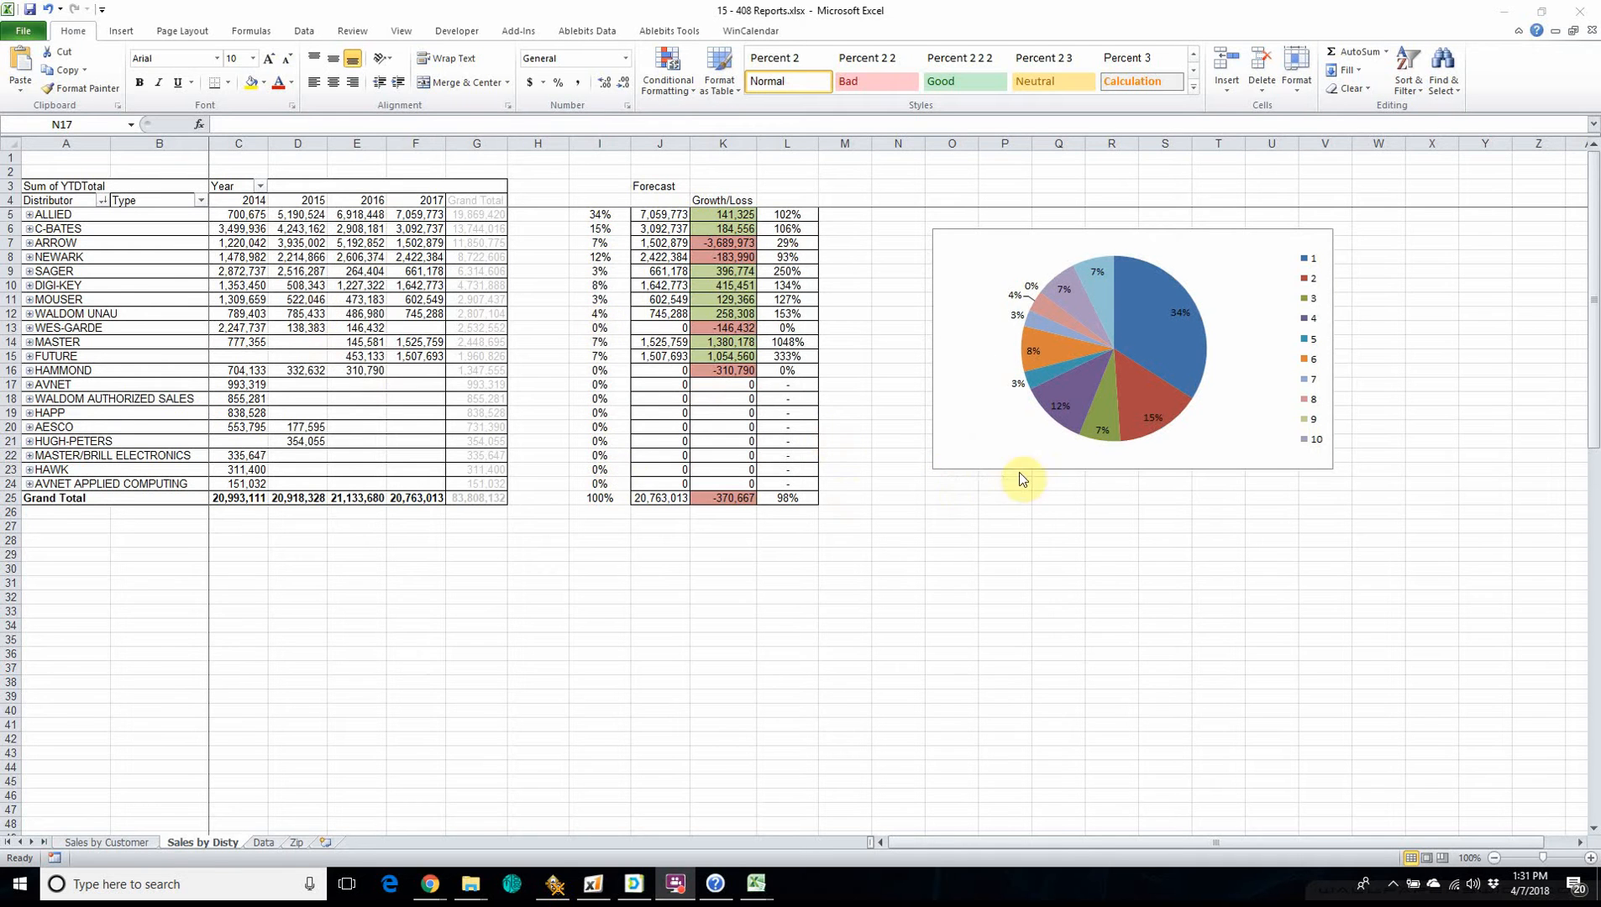
pyautogui.click(947, 432)
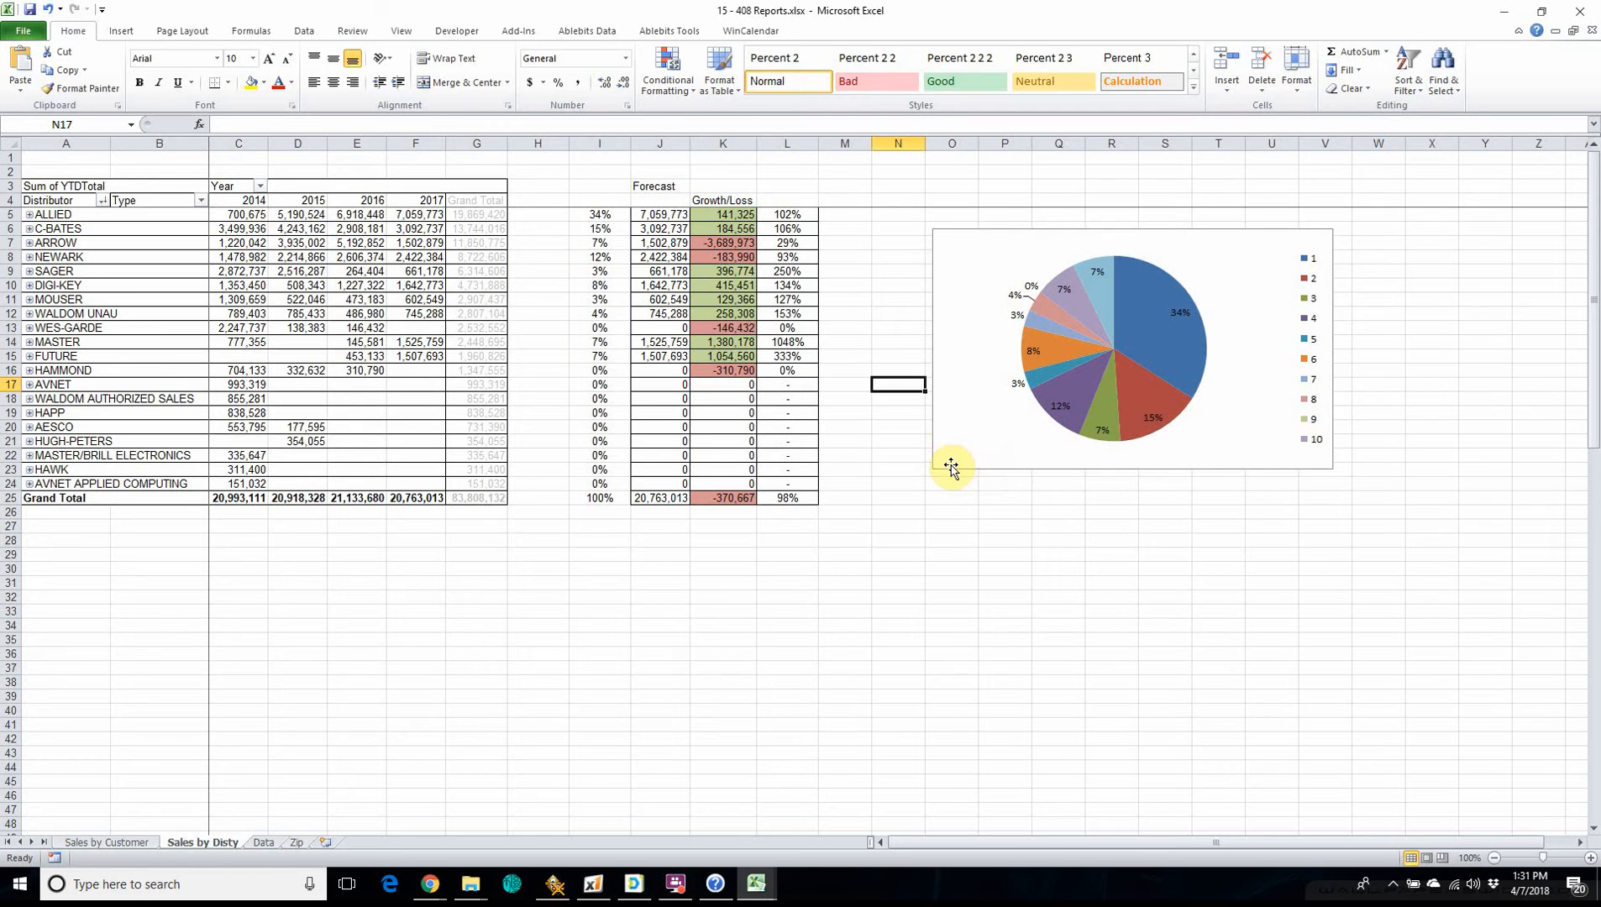
pyautogui.click(951, 468)
pyautogui.rightClick(970, 449)
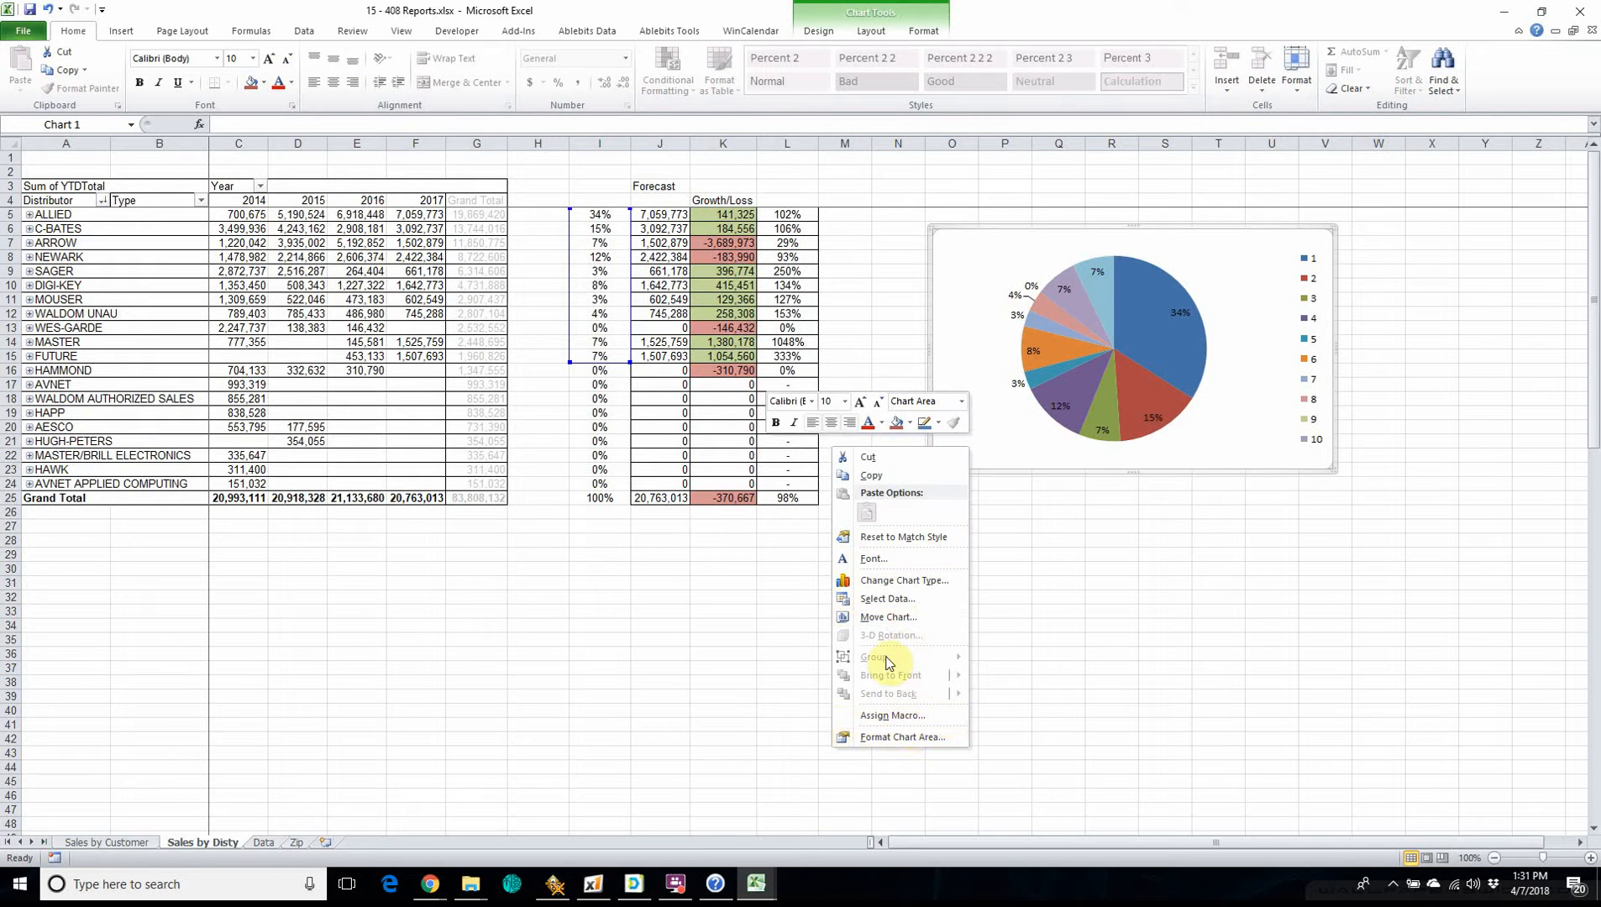
pyautogui.click(883, 599)
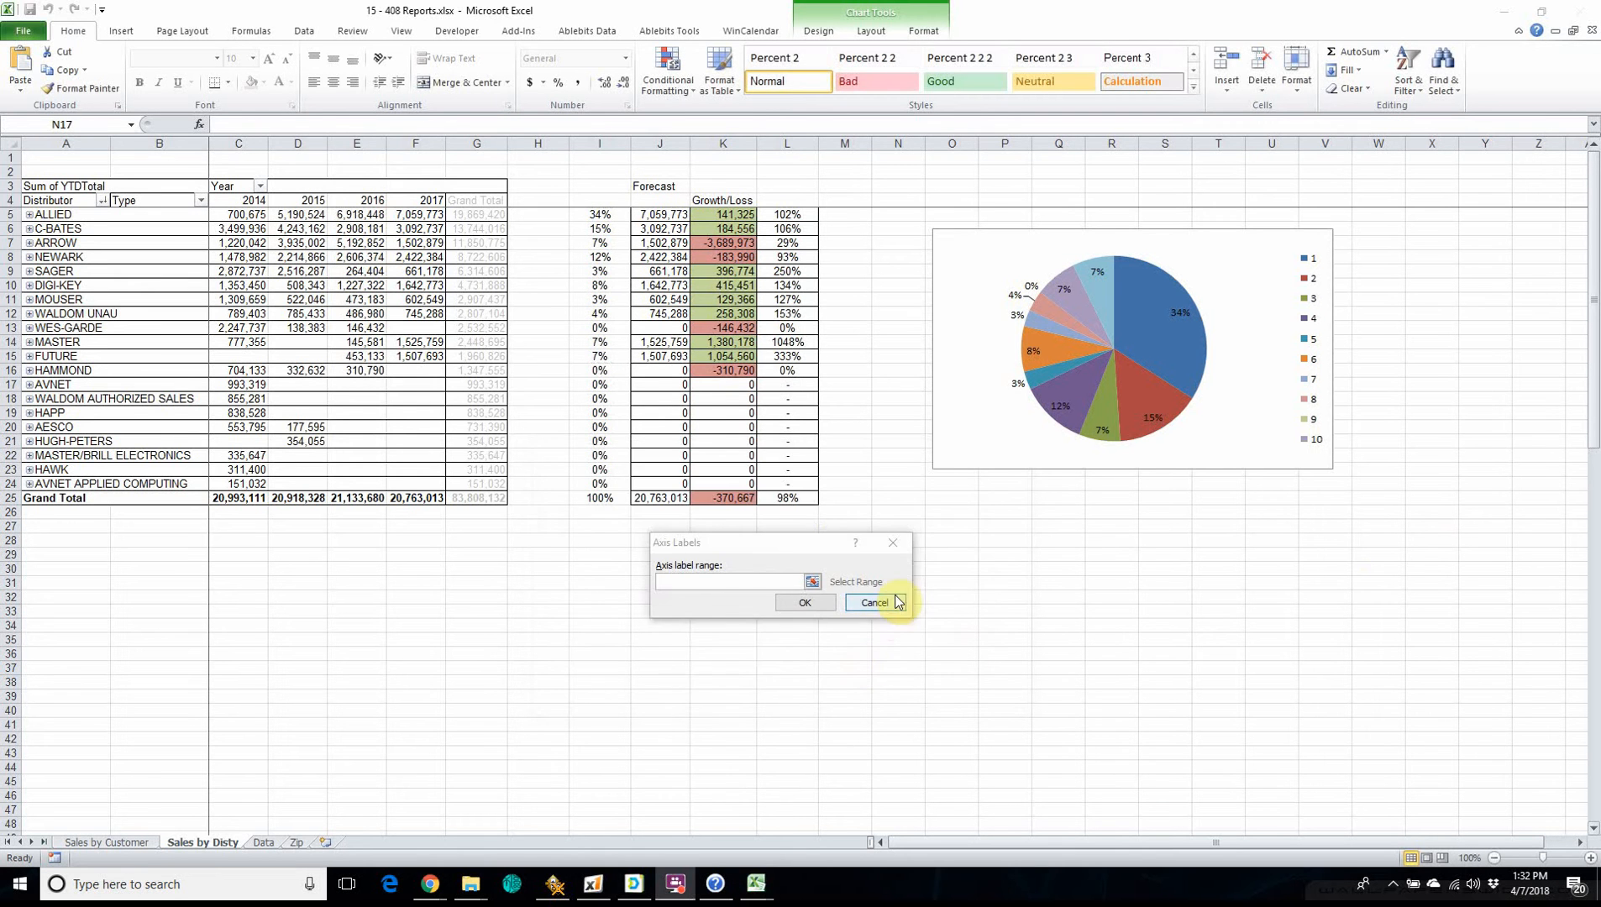
pyautogui.click(885, 604)
pyautogui.click(828, 574)
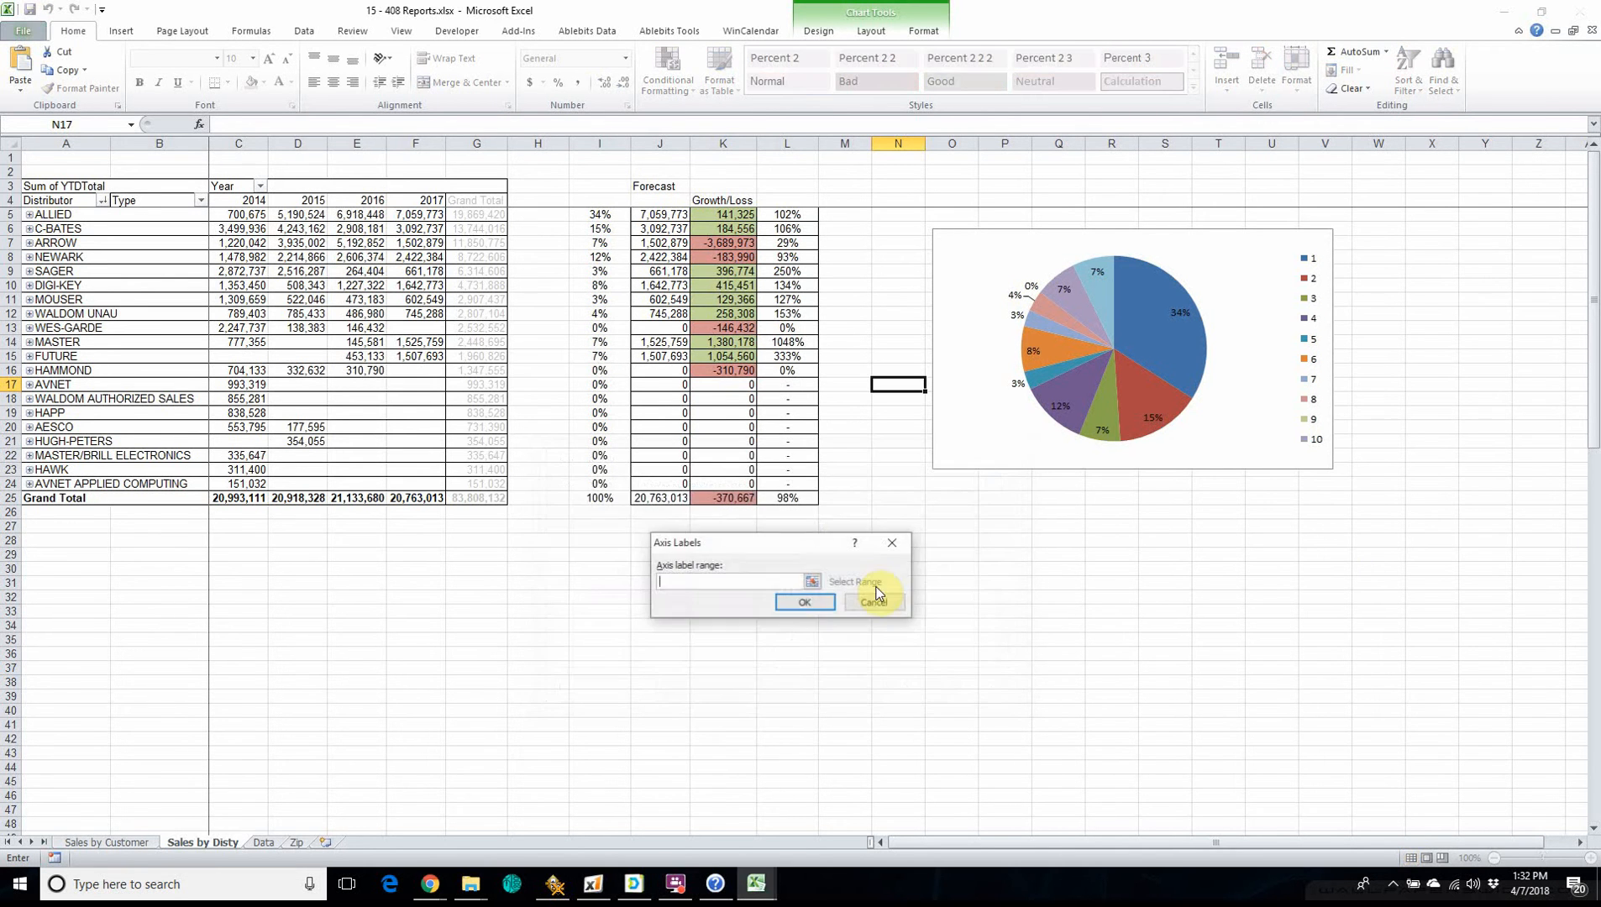
pyautogui.click(54, 216)
pyautogui.moveTo(54, 216); pyautogui.dragTo(69, 356)
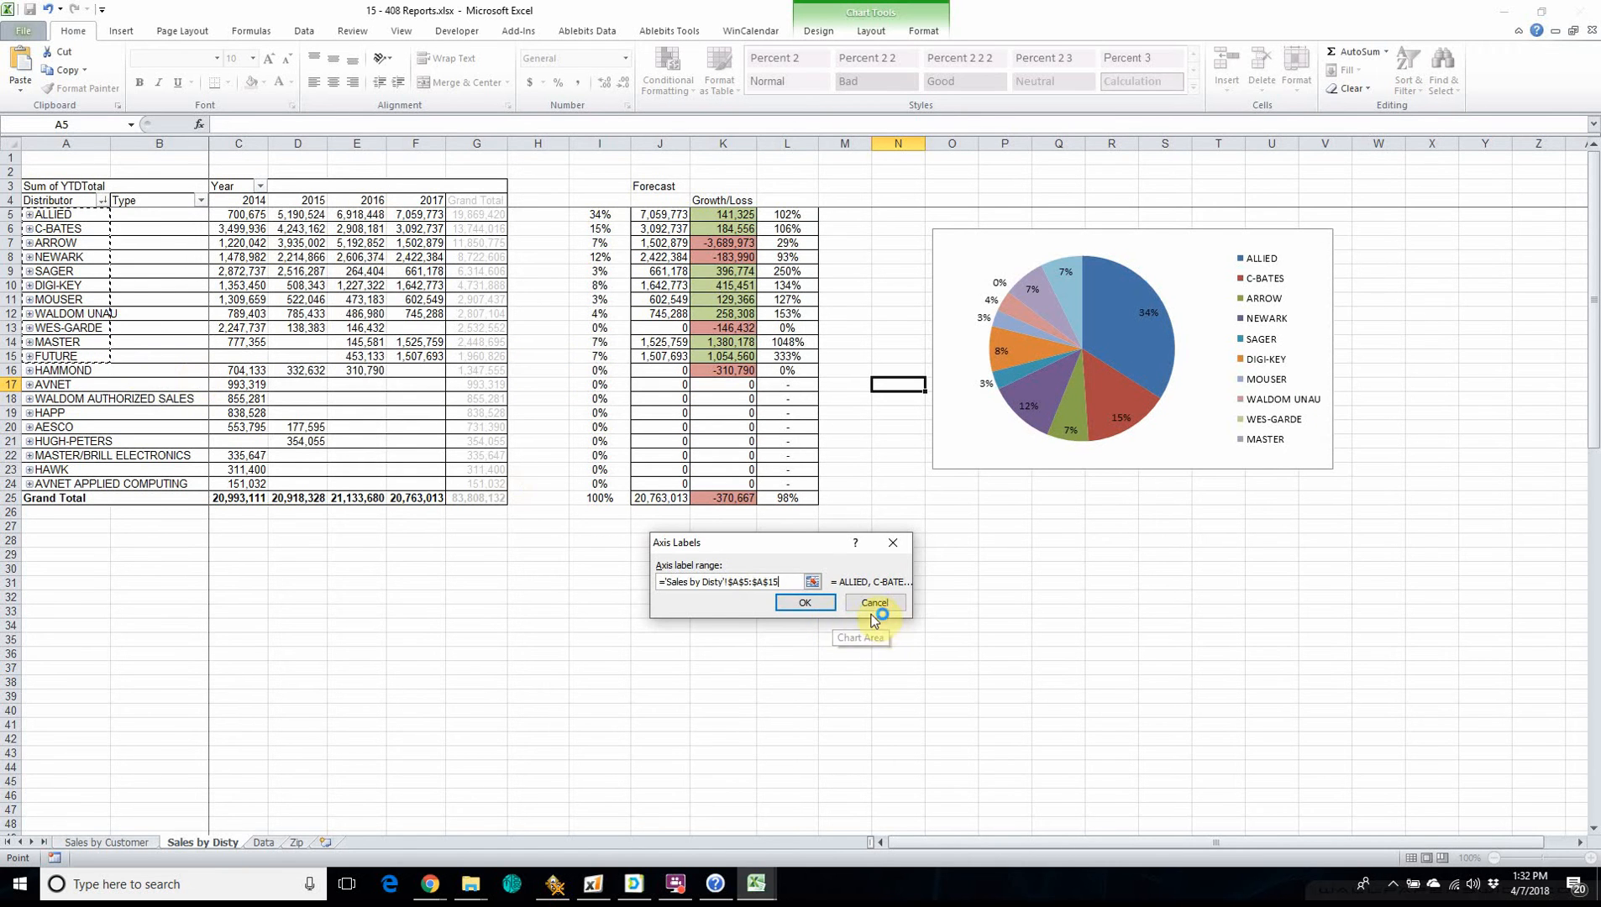
pyautogui.click(805, 602)
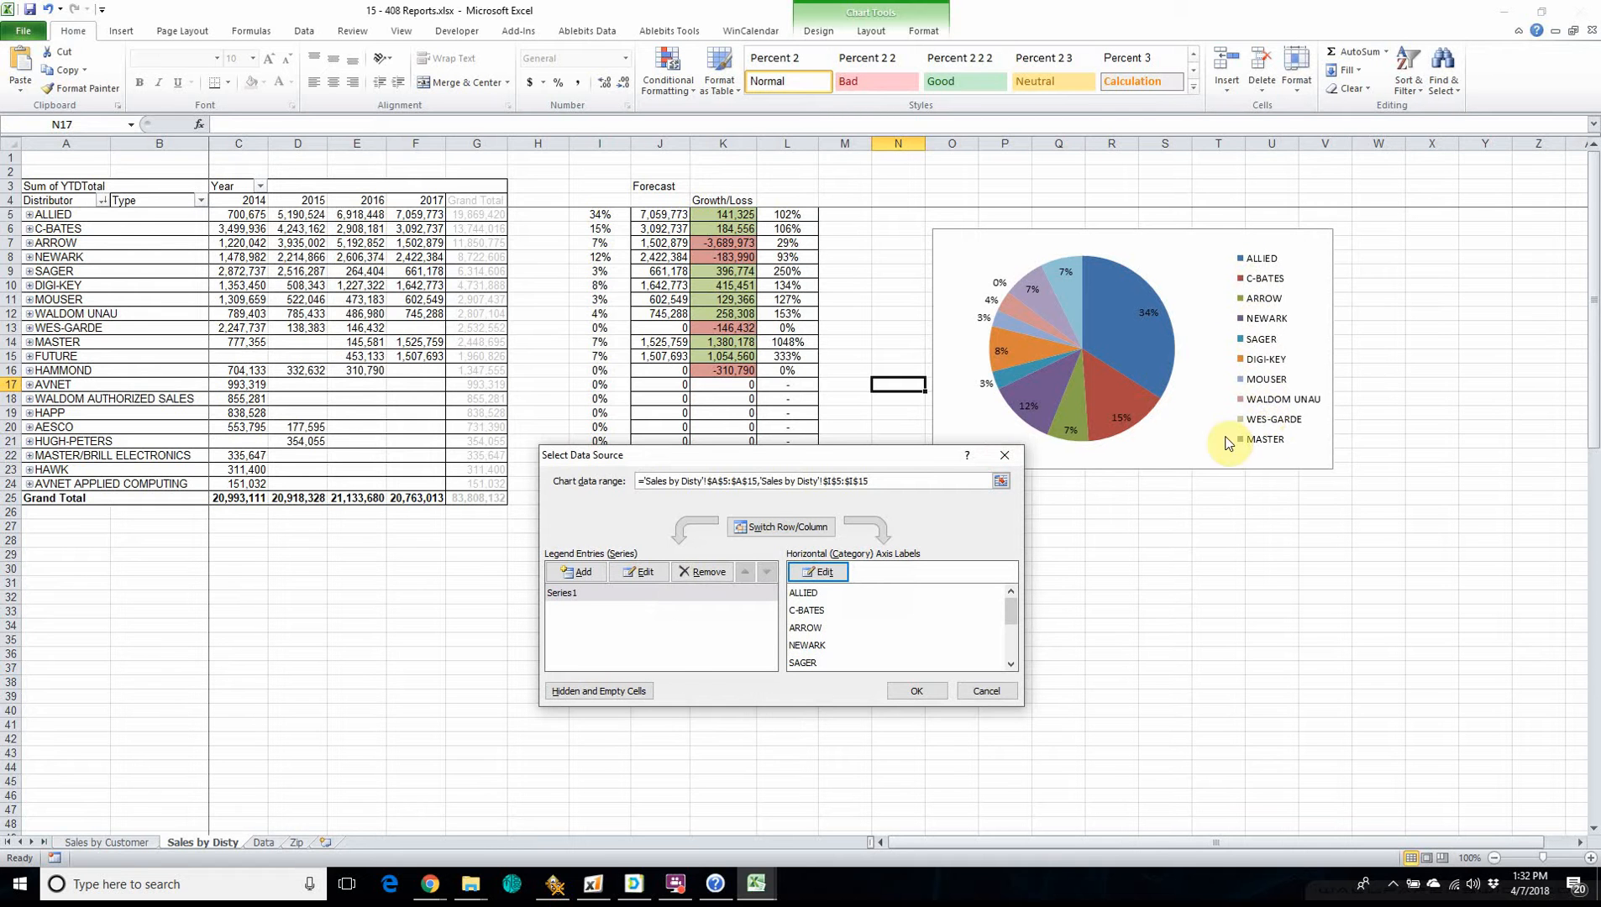
pyautogui.click(918, 692)
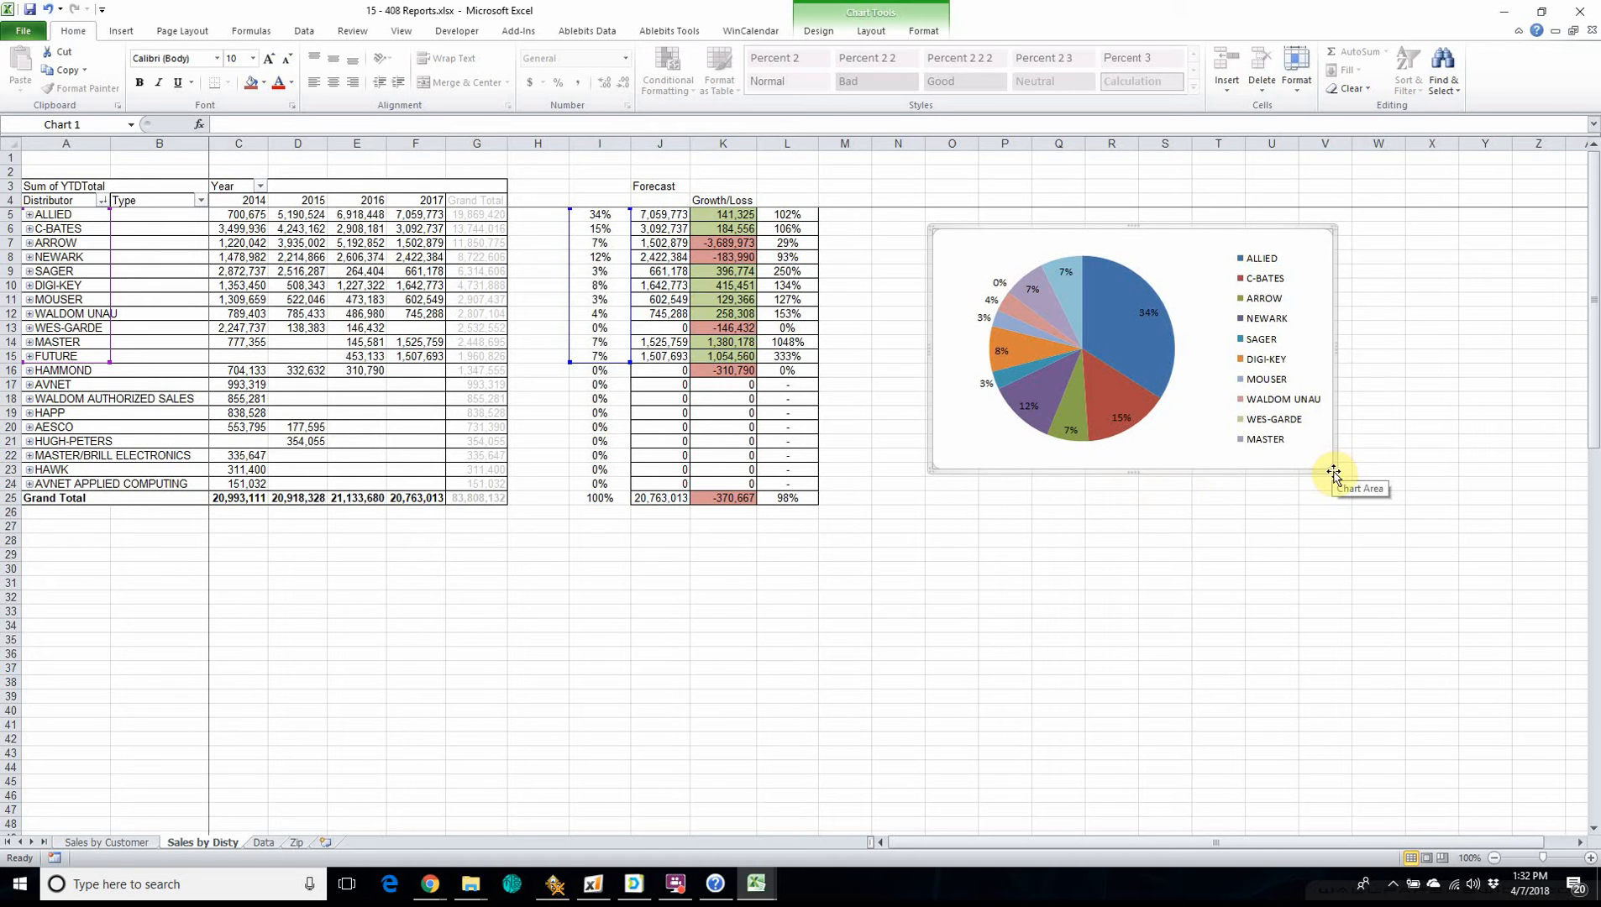
# Enlarge the pie chart to about column X and row 40, and add the category name to its data labels alongside the value.
pyautogui.moveTo(1333, 468); pyautogui.dragTo(1432, 712)
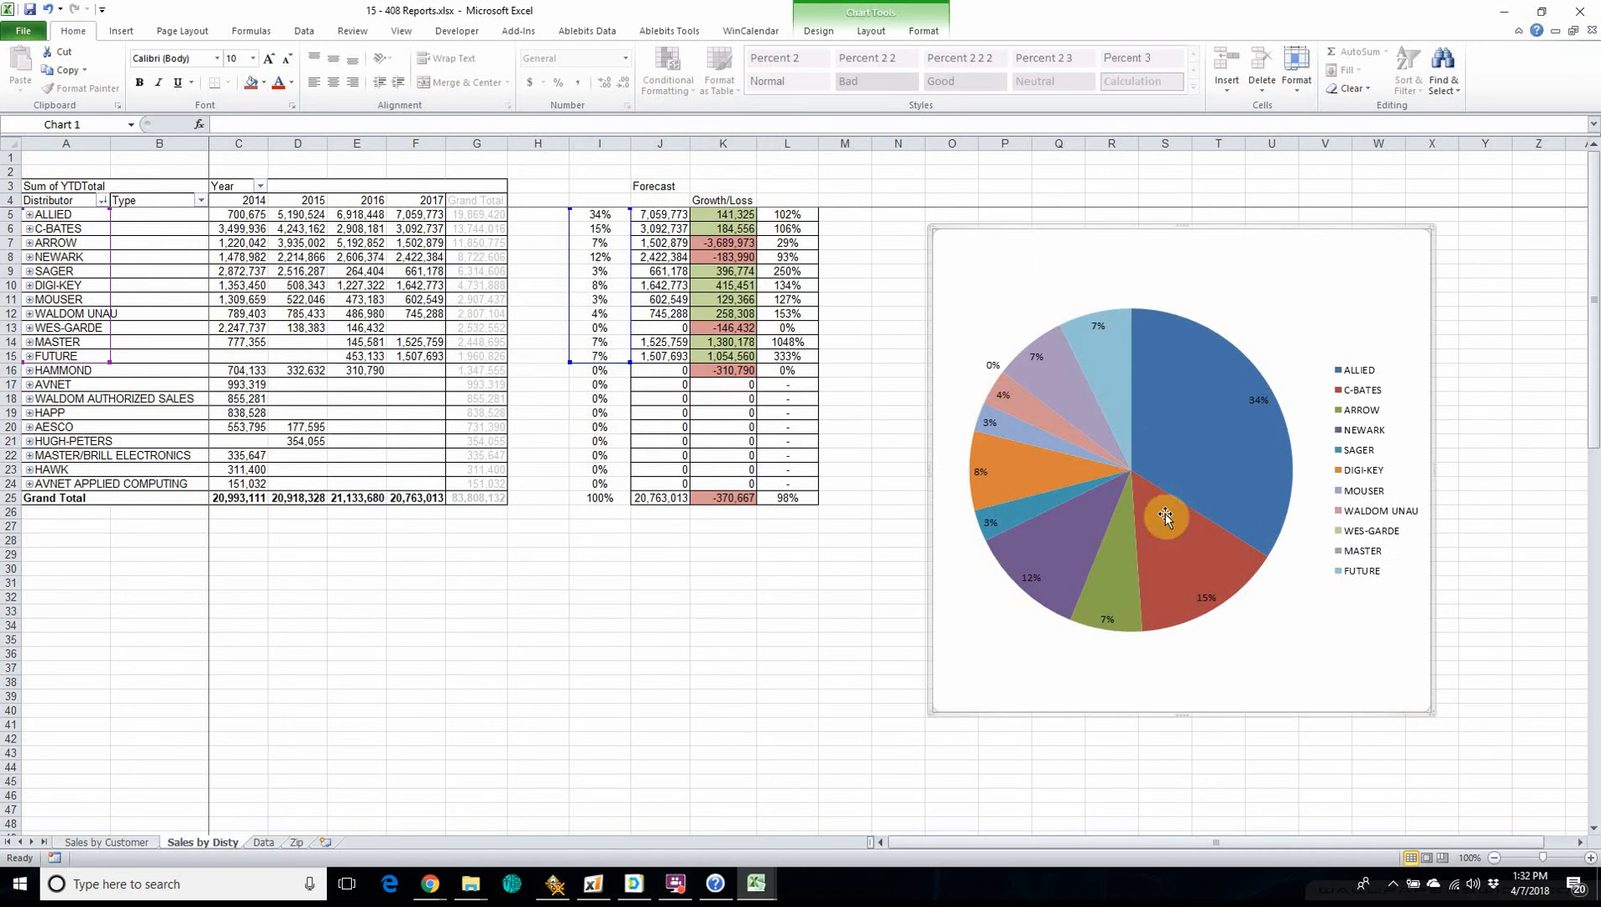
pyautogui.rightClick(1194, 440)
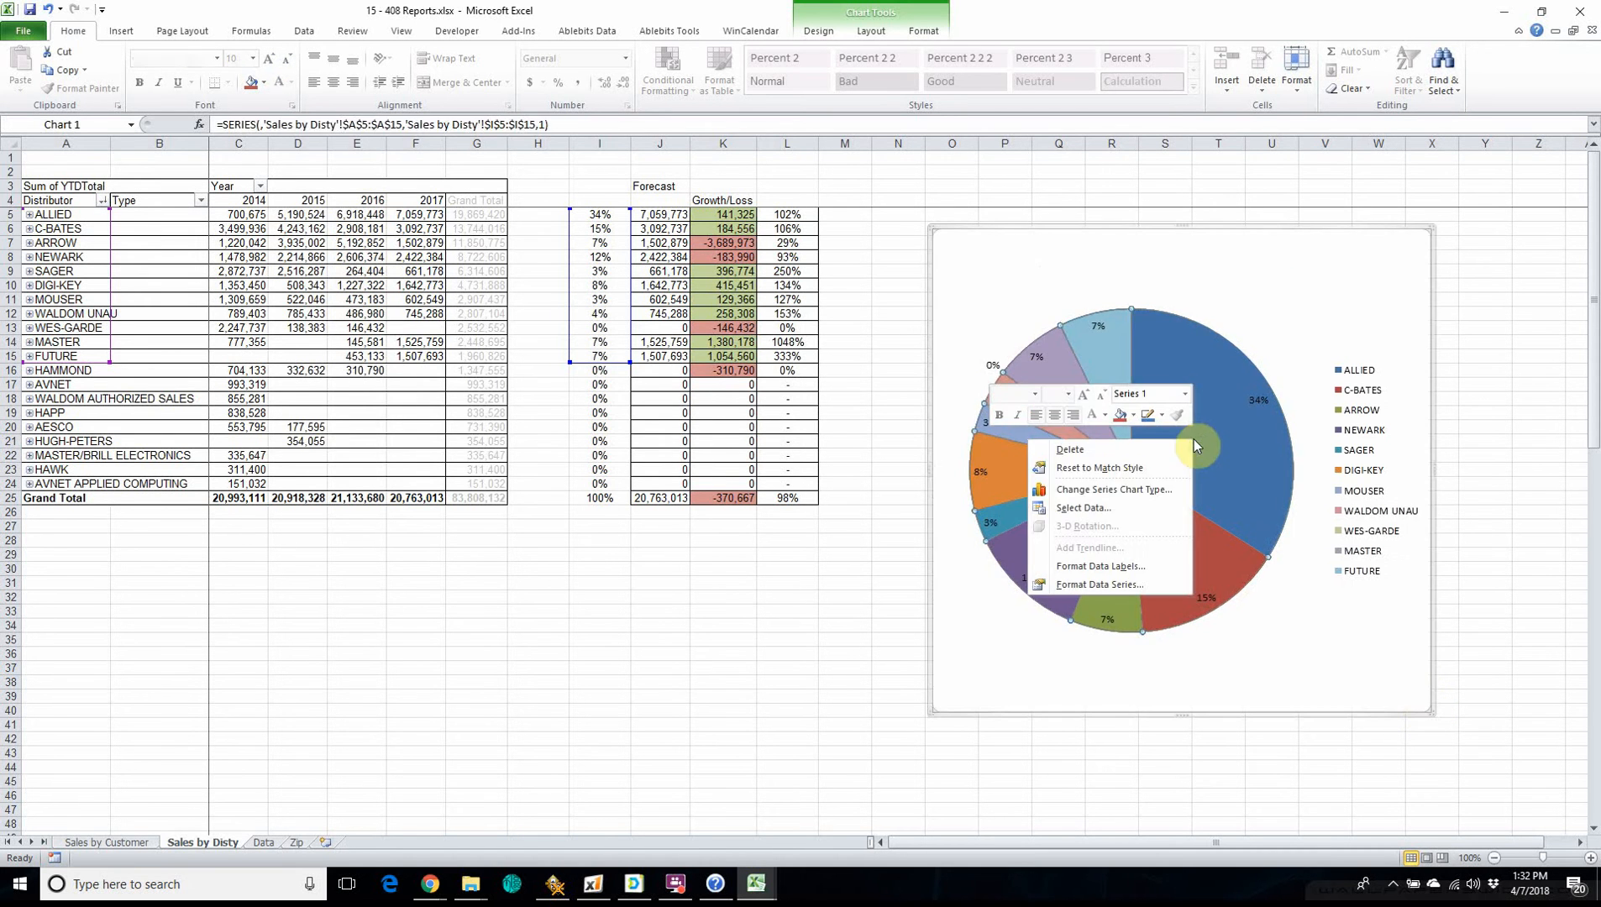
pyautogui.click(1107, 567)
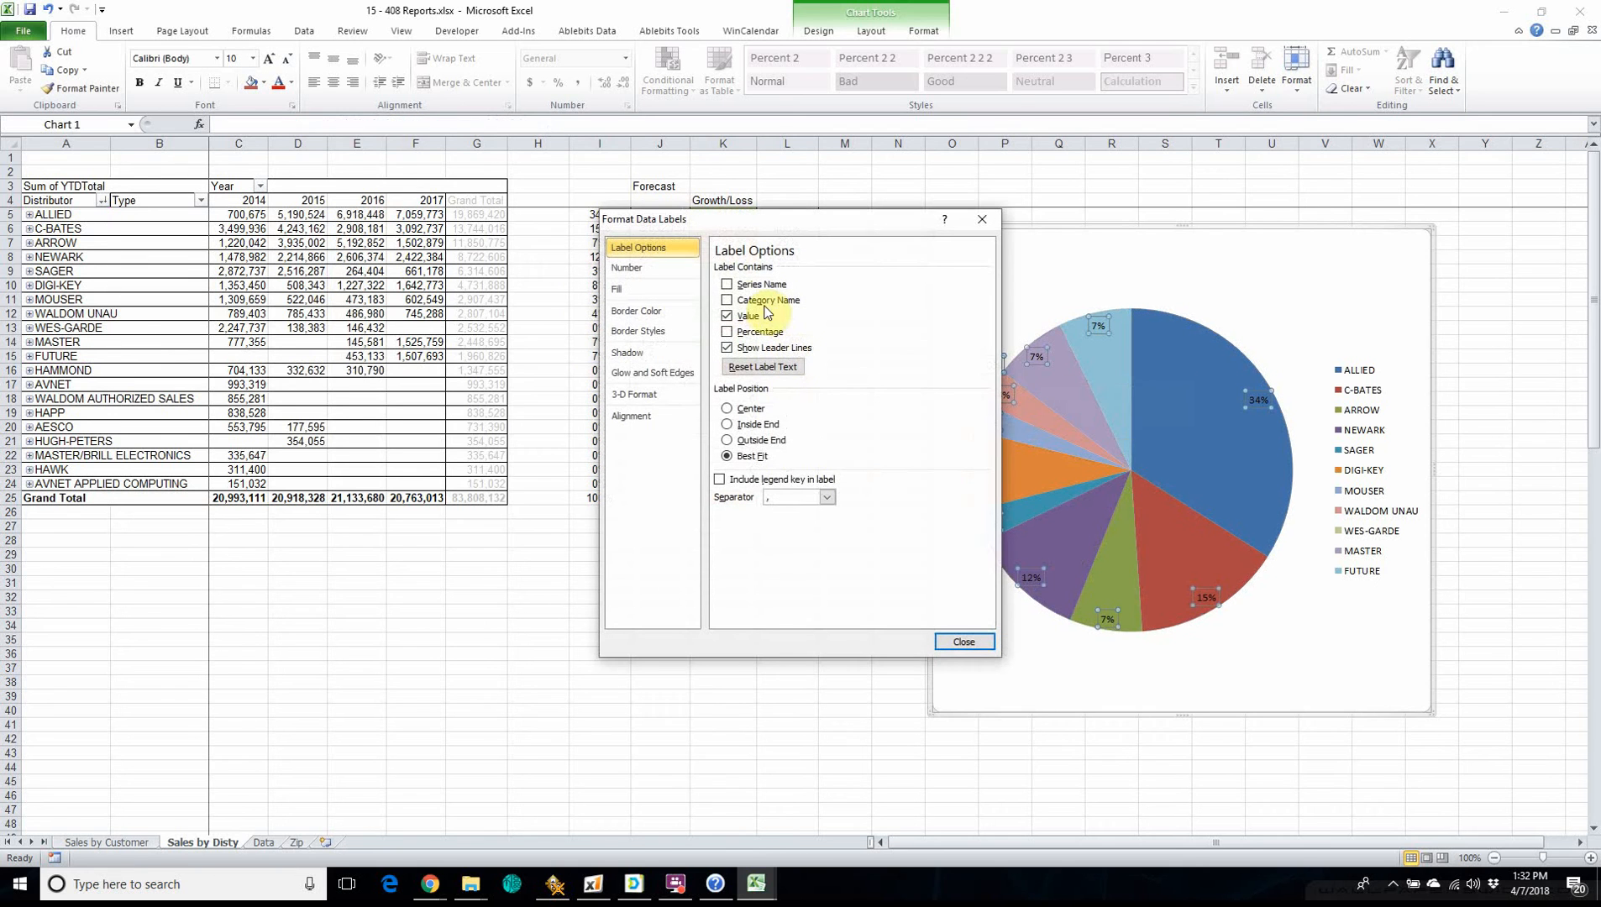
pyautogui.click(728, 285)
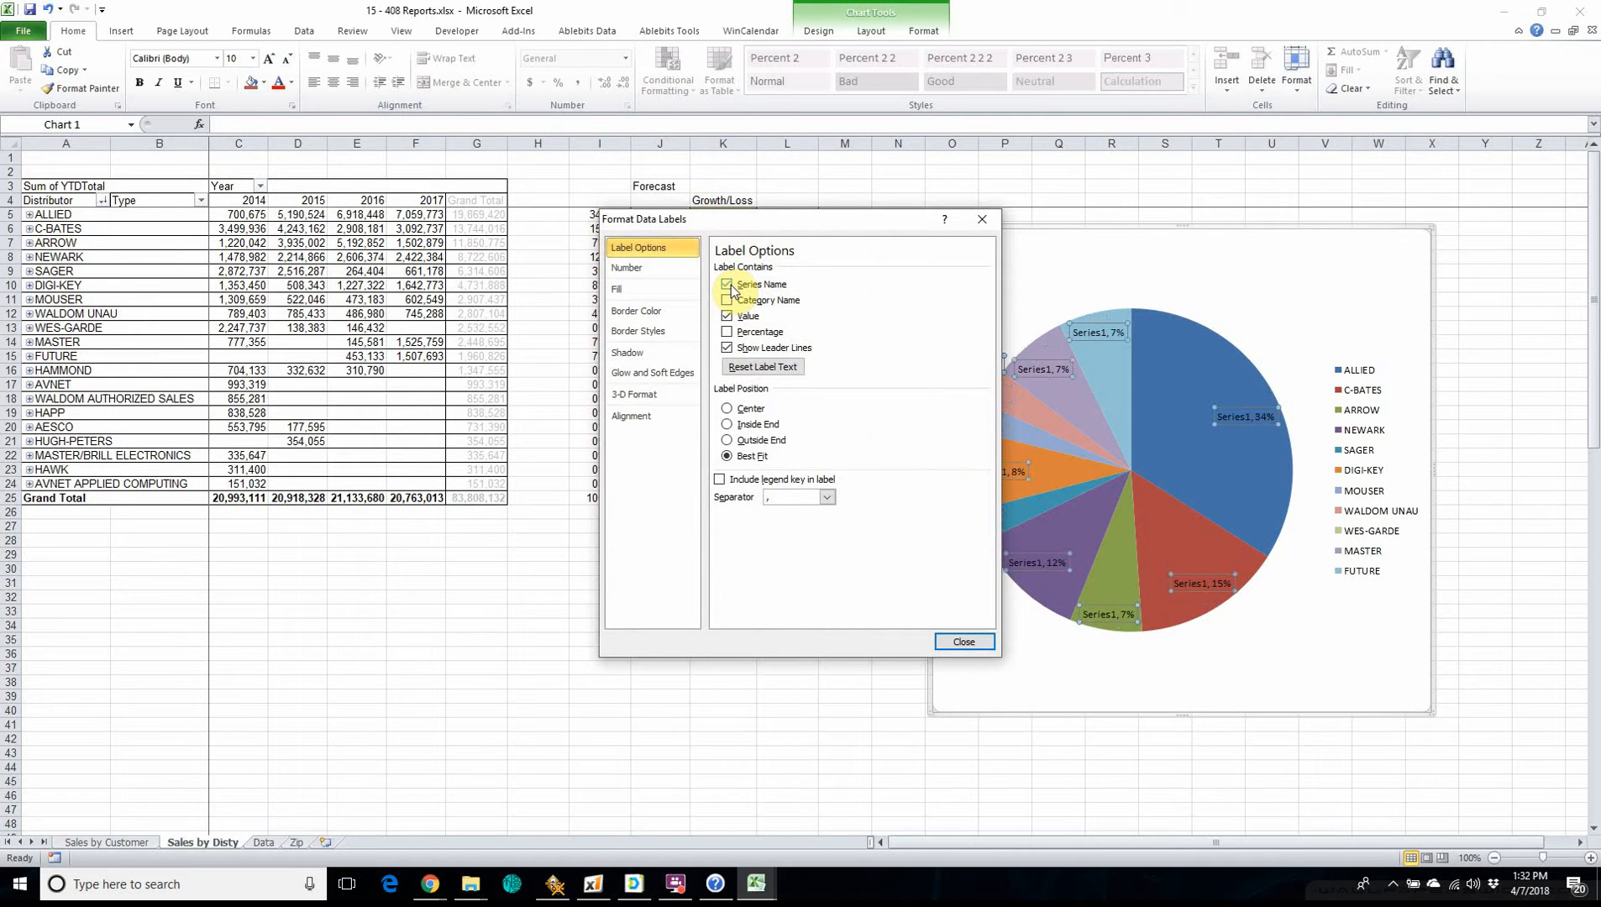
pyautogui.click(727, 285)
pyautogui.click(727, 301)
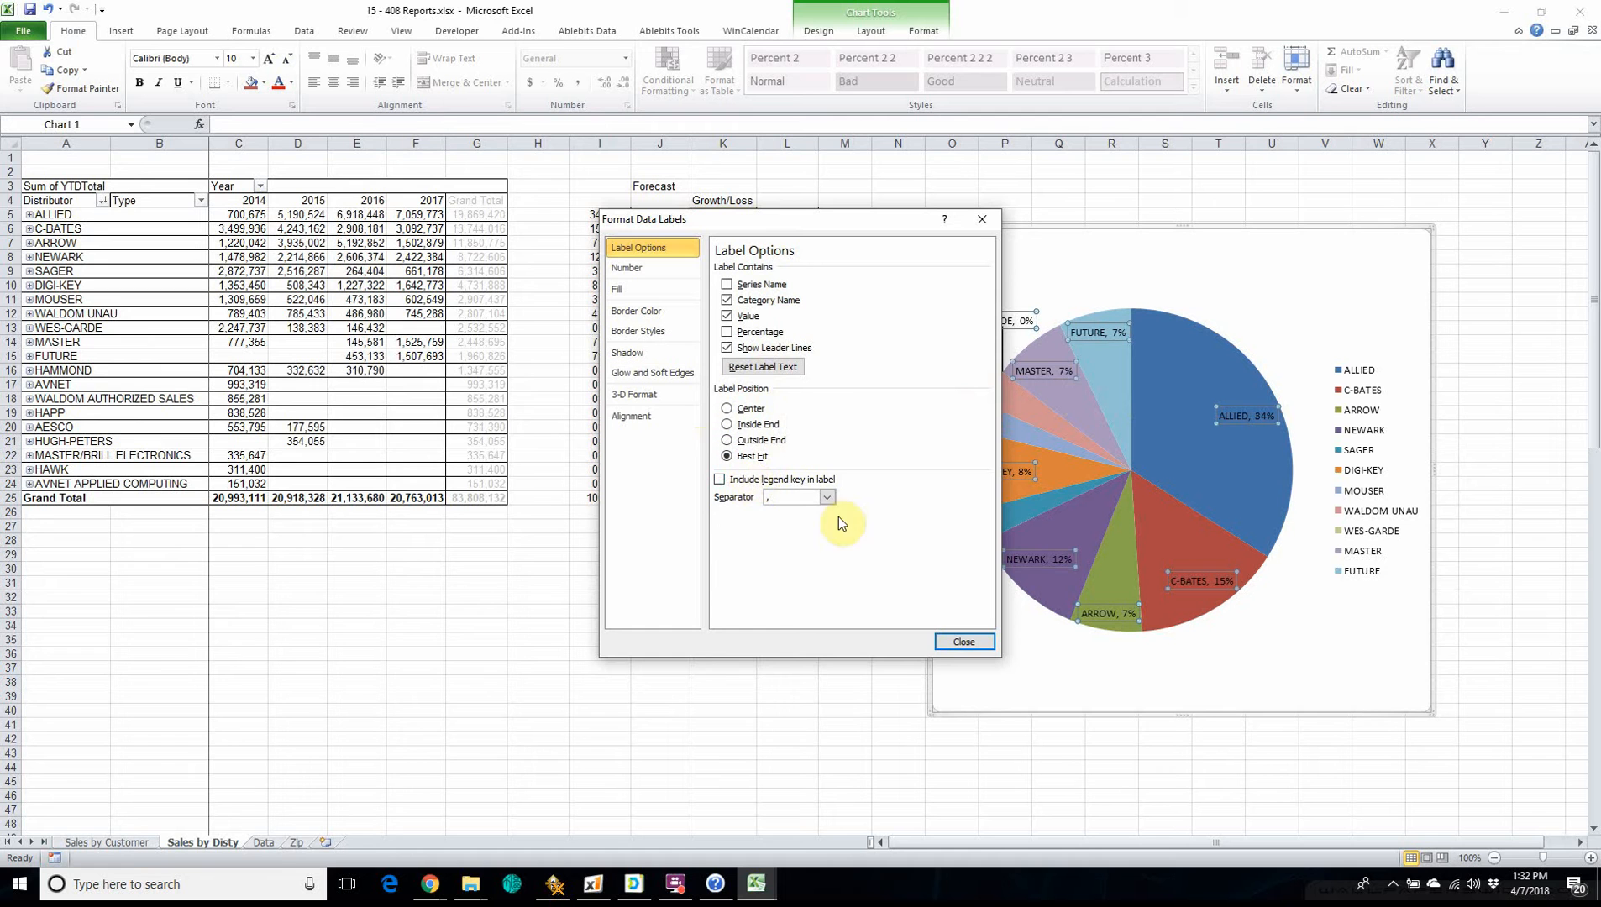
pyautogui.click(963, 643)
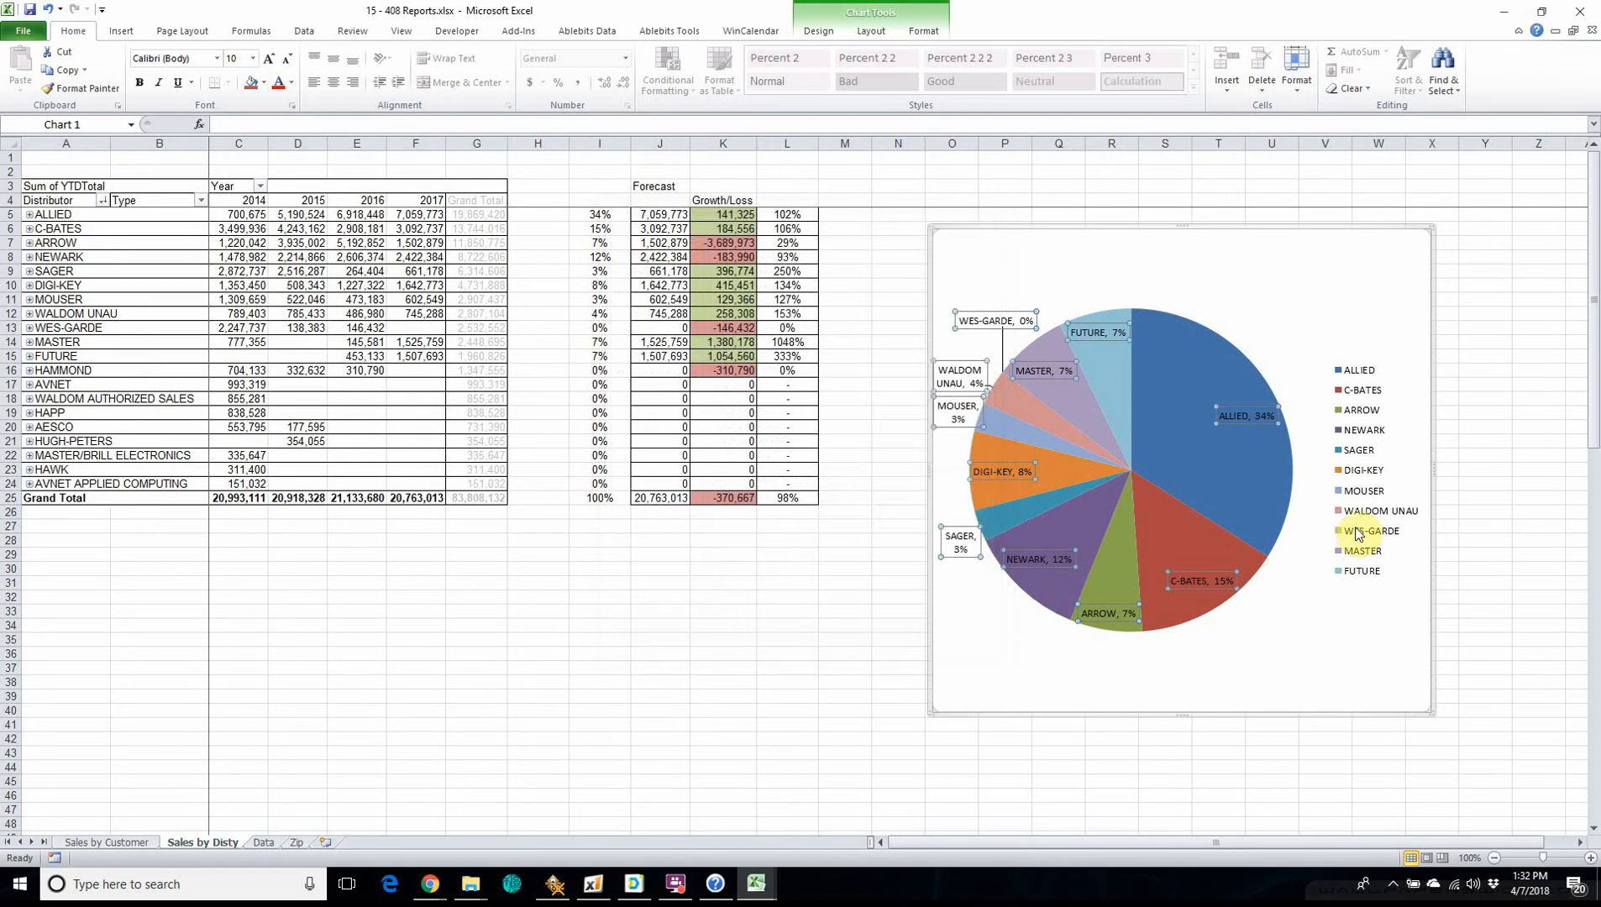
# Delete the pie chart's legend and move the chart slightly closer to the growth/loss columns.
pyautogui.click(1357, 578)
pyautogui.press('Delete')
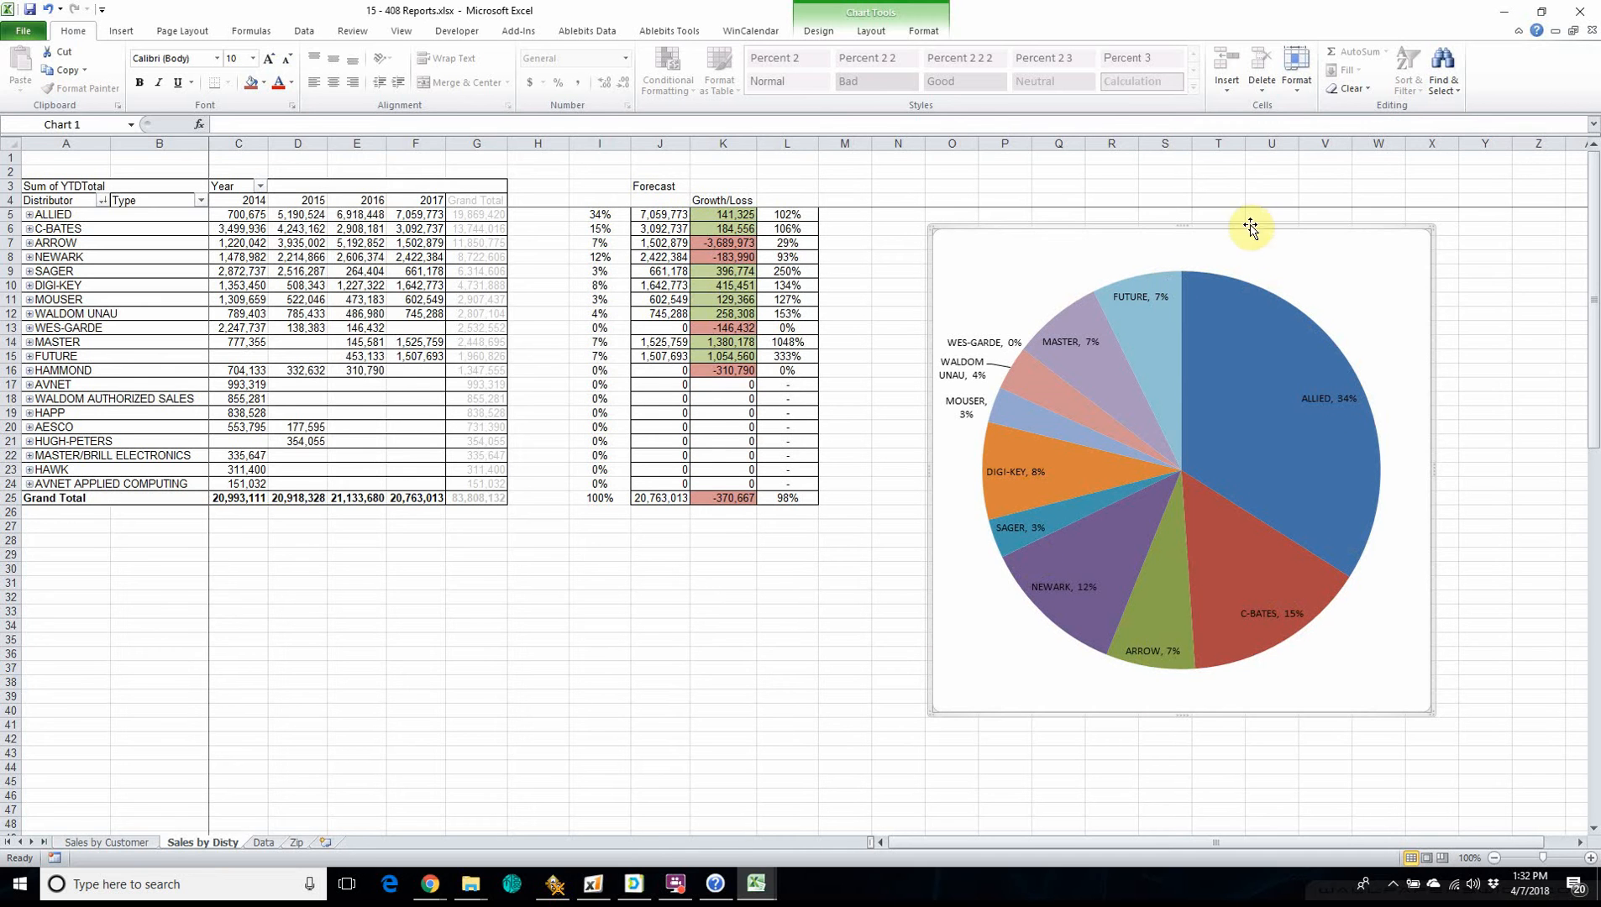
pyautogui.moveTo(1234, 232); pyautogui.dragTo(1187, 230)
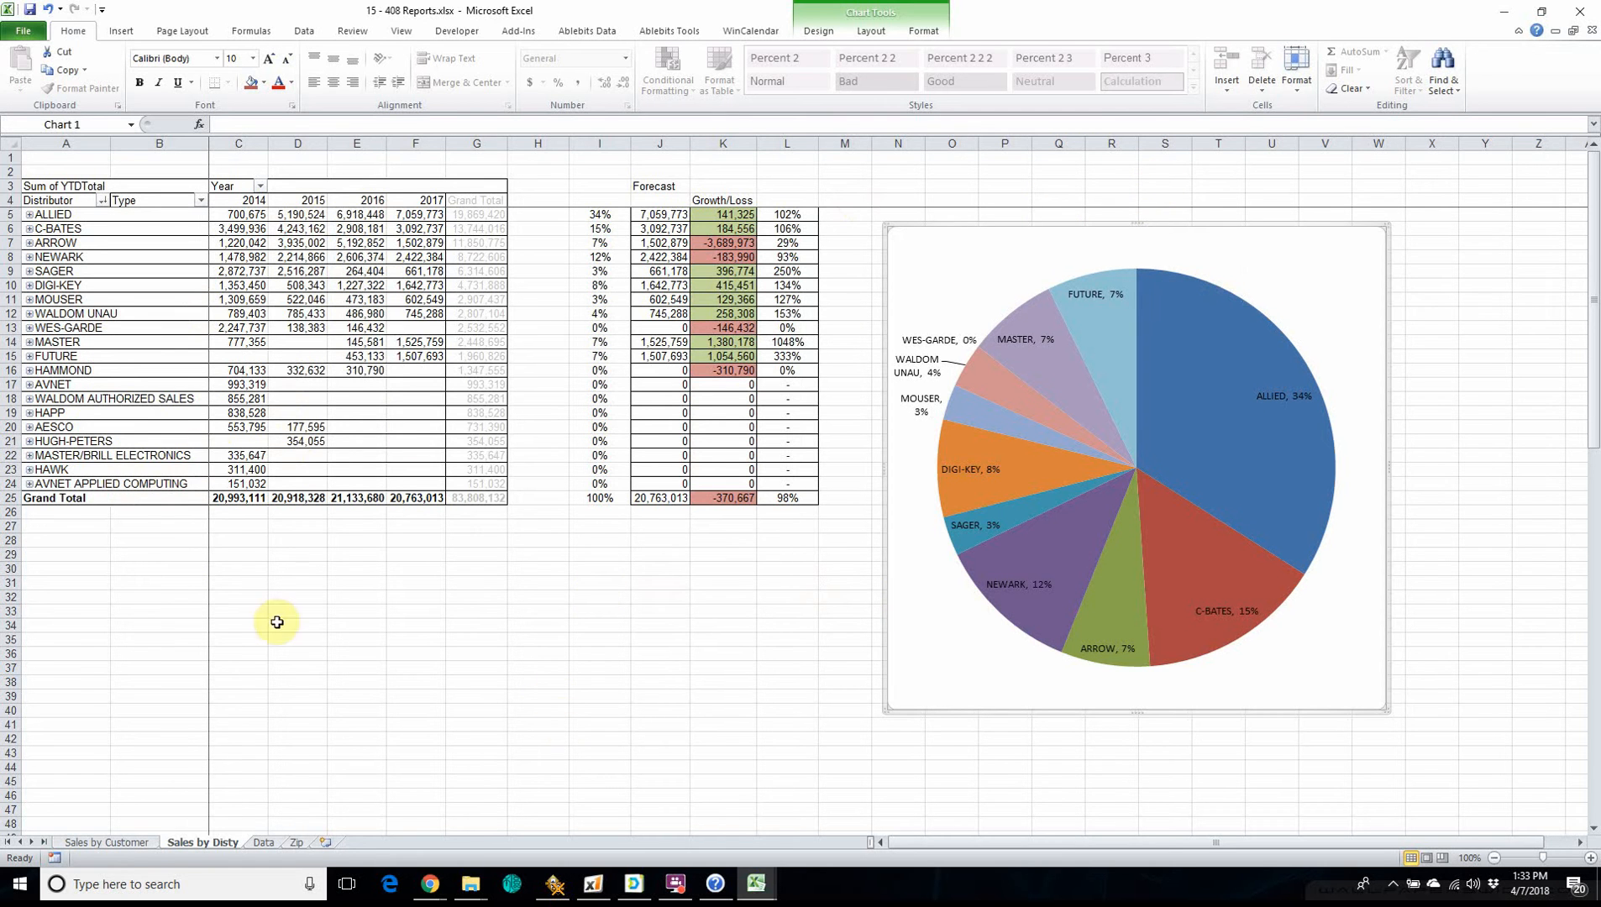
# Show the distributor pivot table's field list to review its field layout, and return to viewing the pie chart.
pyautogui.click(155, 342)
pyautogui.click(822, 31)
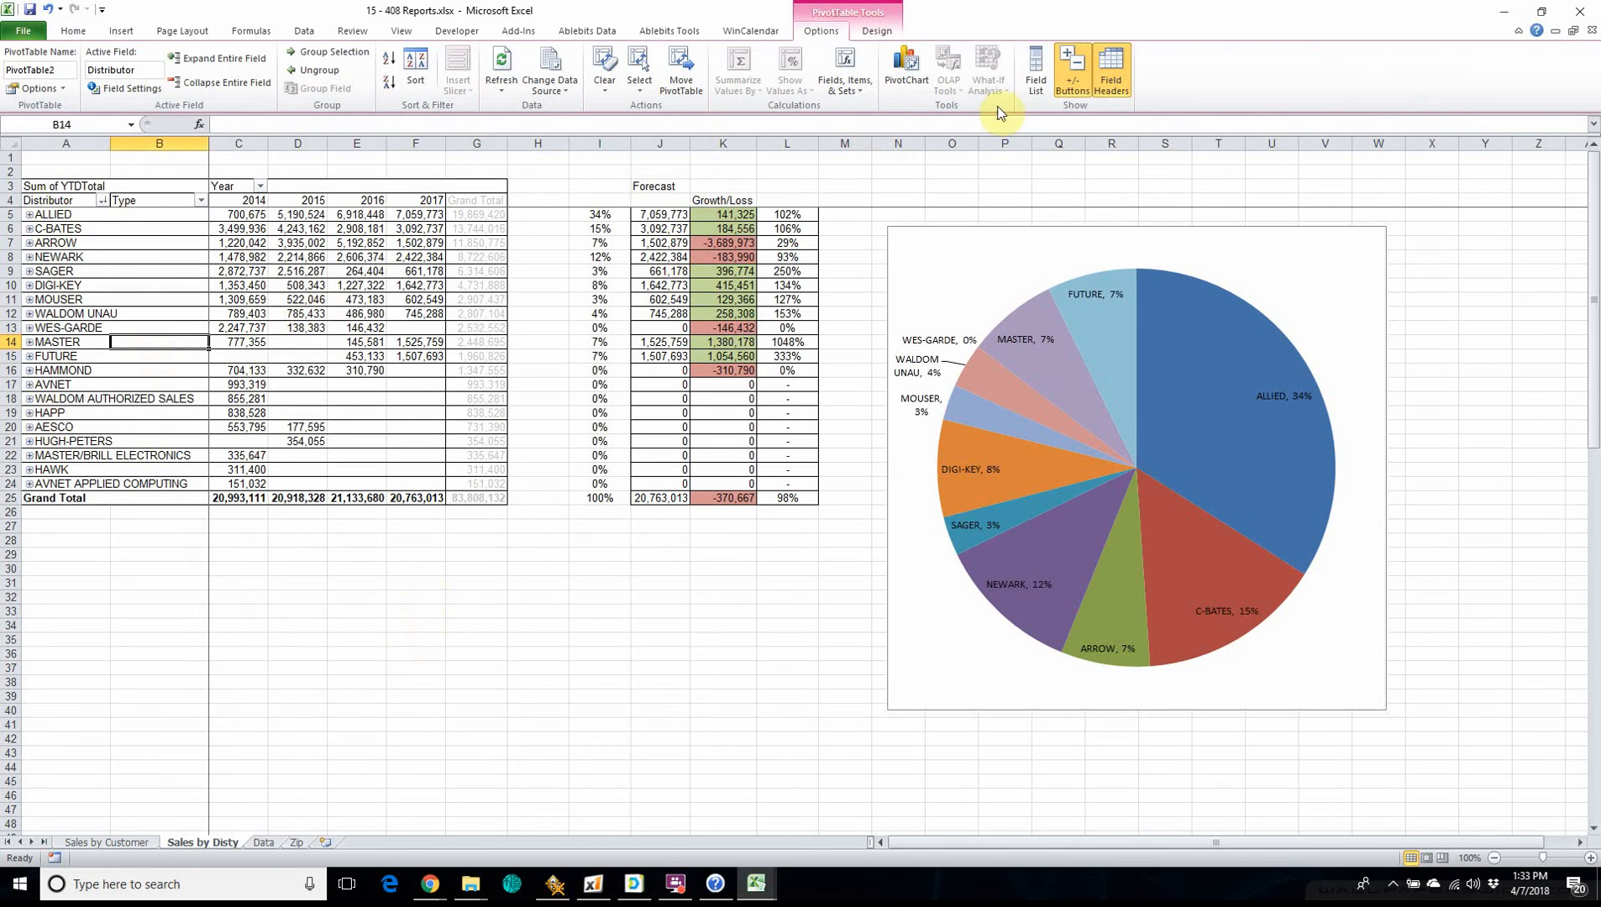
pyautogui.click(1036, 72)
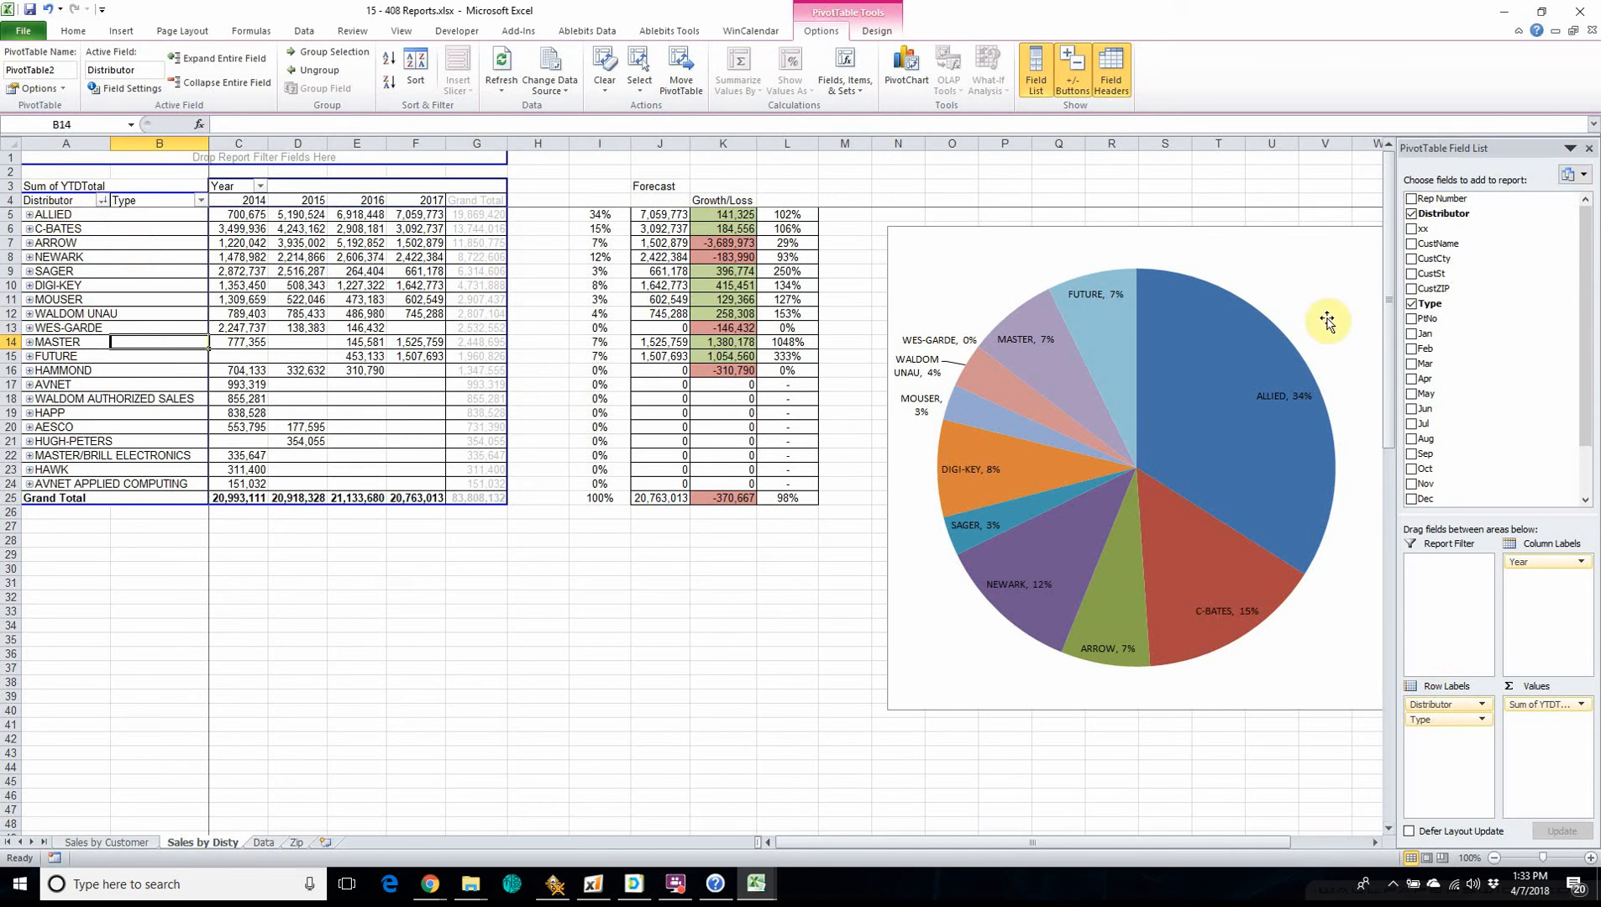
pyautogui.click(771, 699)
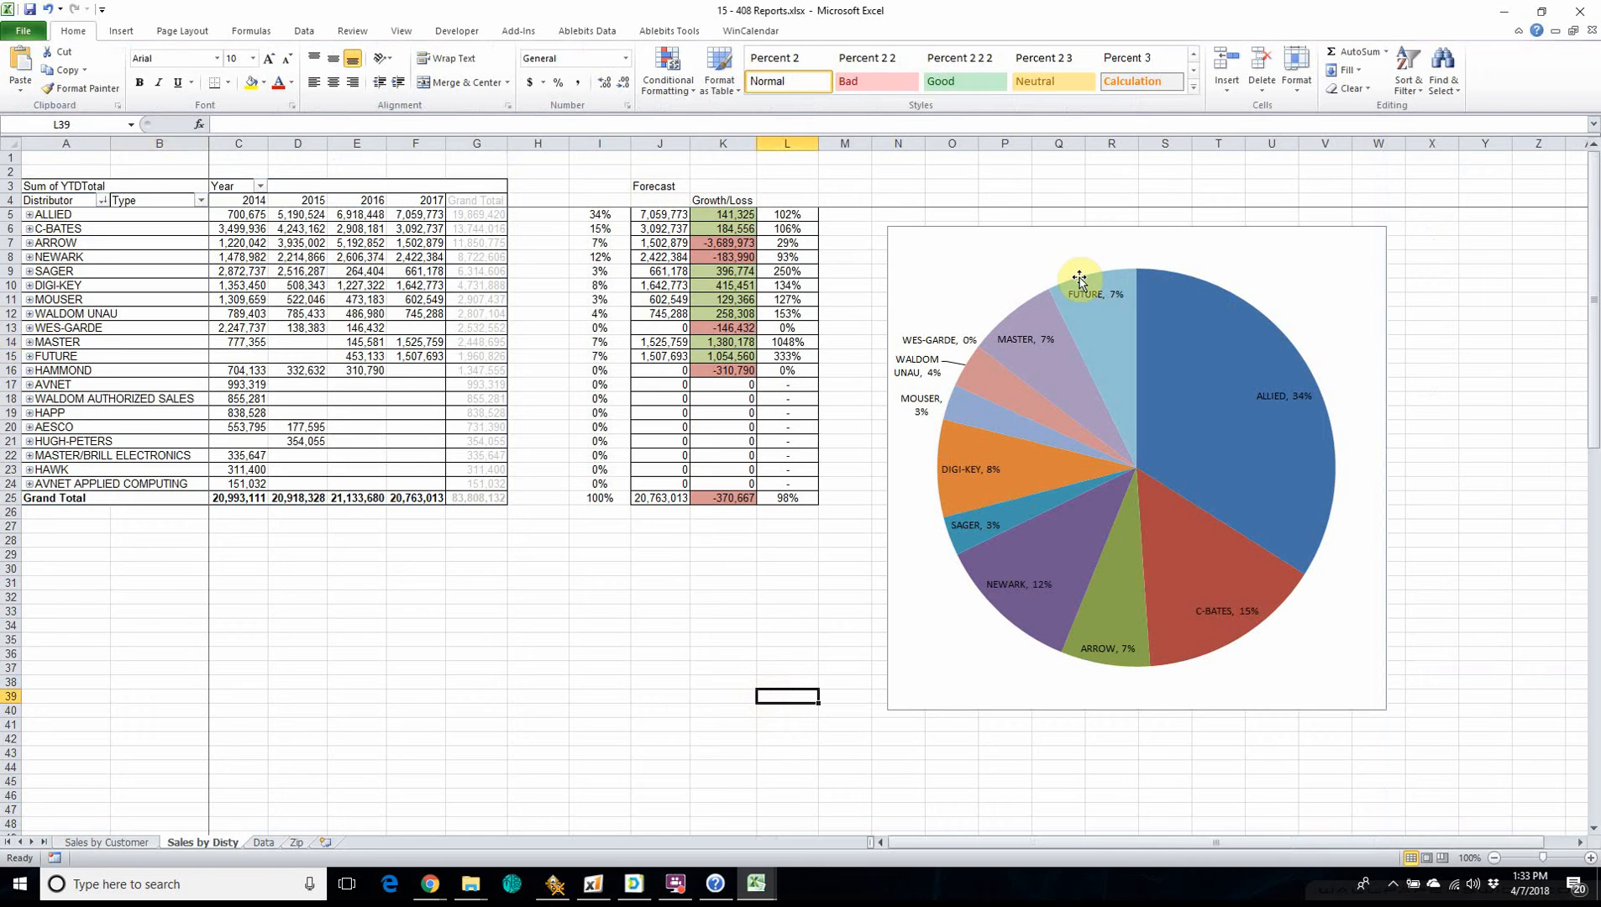
pyautogui.moveTo(1258, 426)
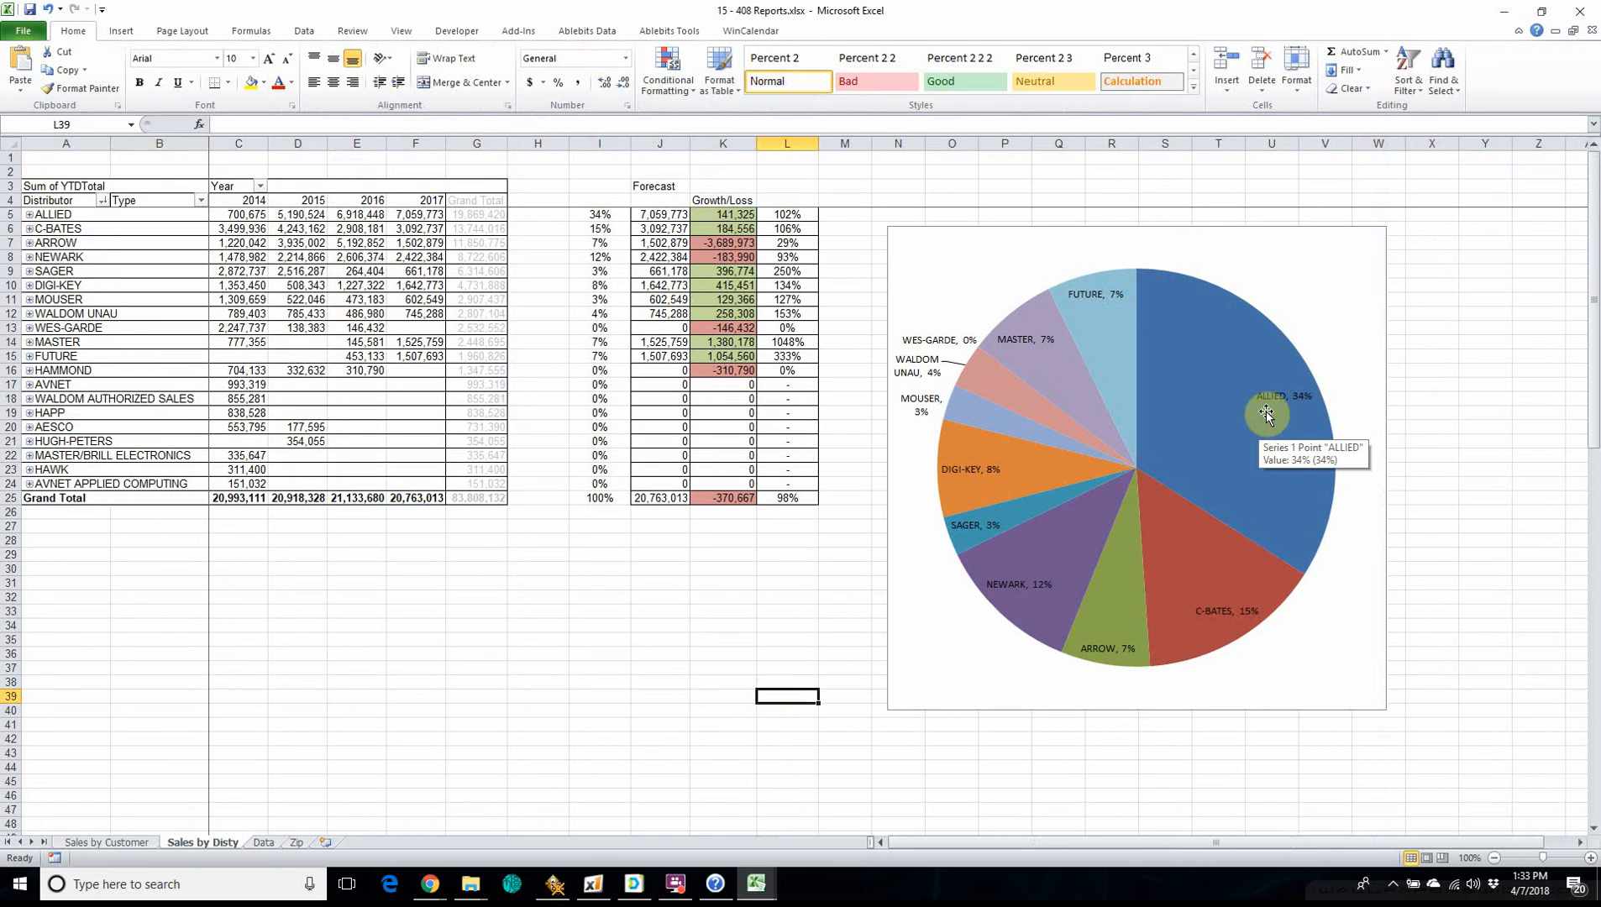